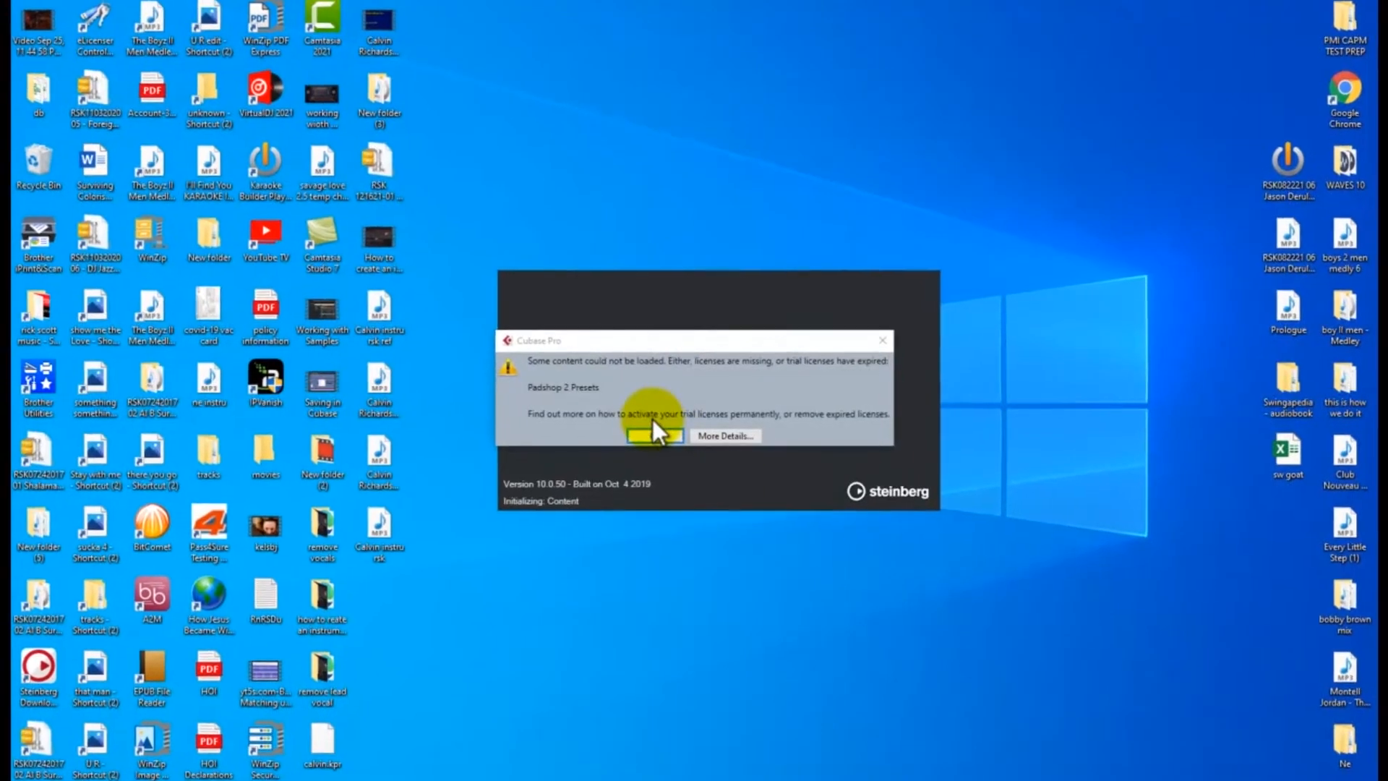
Dismiss the missing-licence warning and create a new empty project from the Steinberg hub
left_click(650, 436)
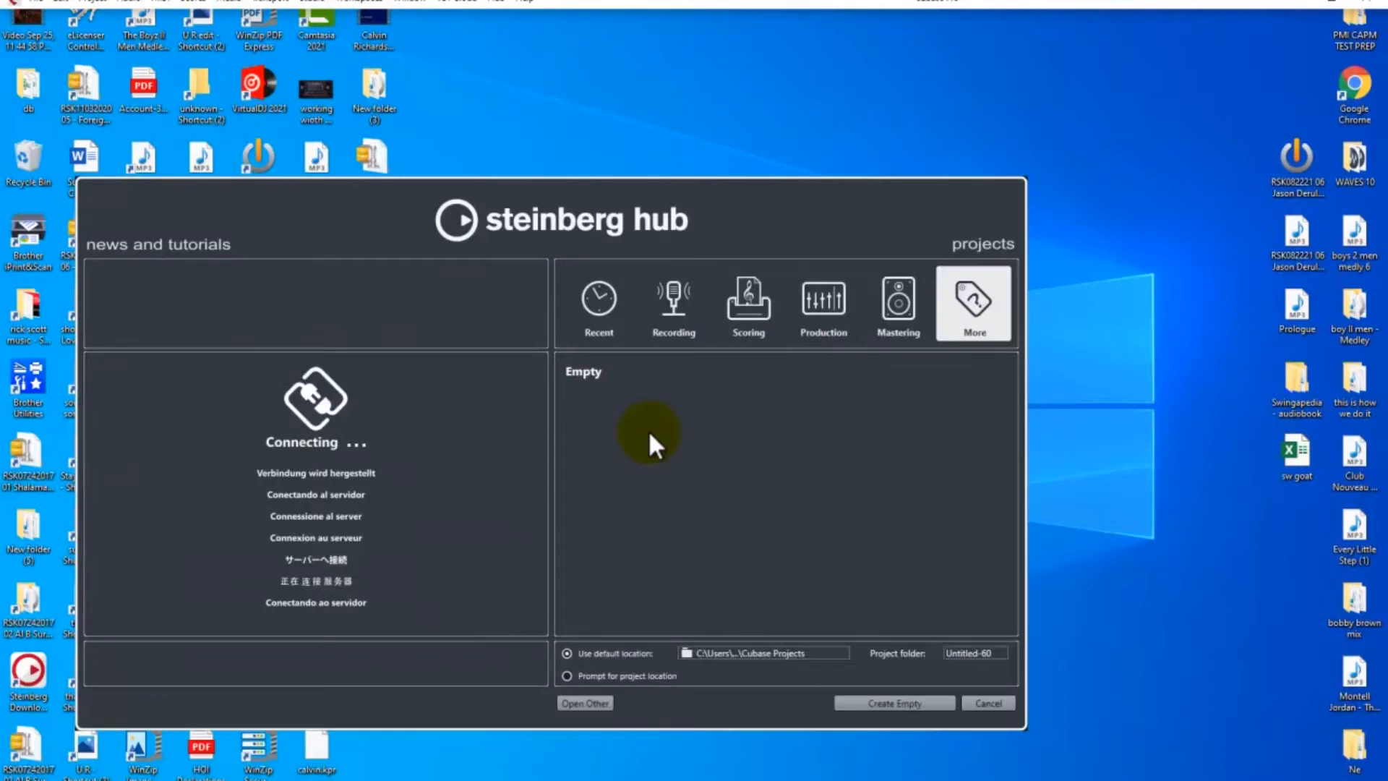
double_click(584, 370)
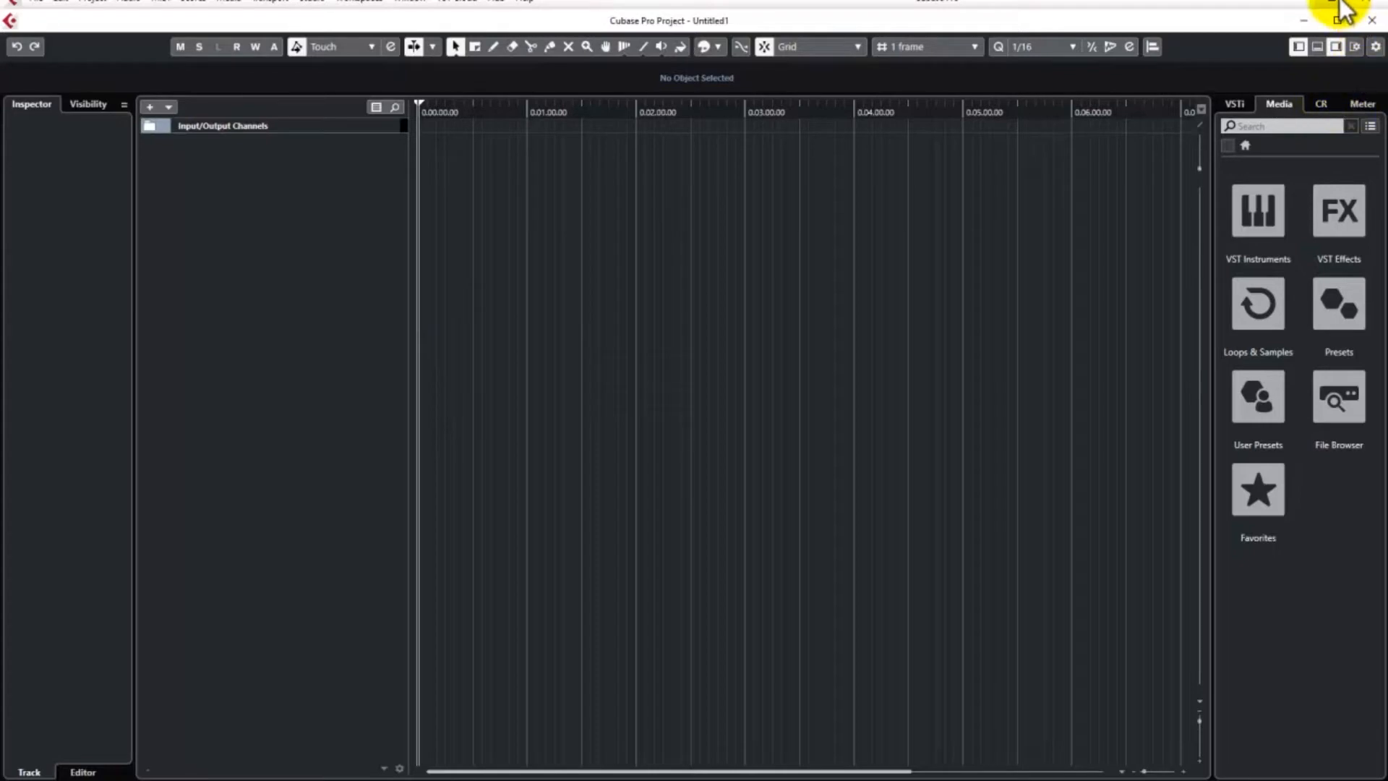
Restore the project window from full size and move it aside so the desktop audio files are accessible
left_click(1337, 22)
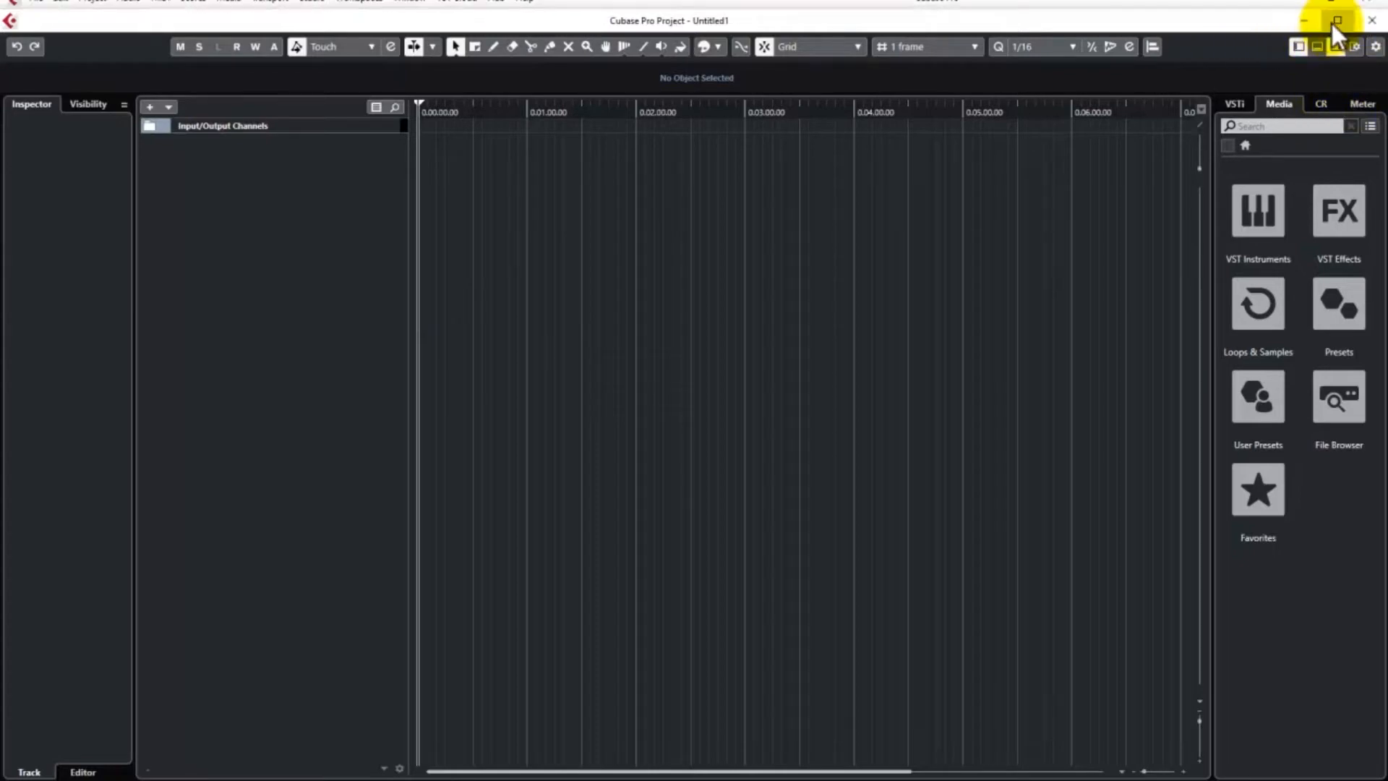
left_click_drag(775, 1, 895, 133)
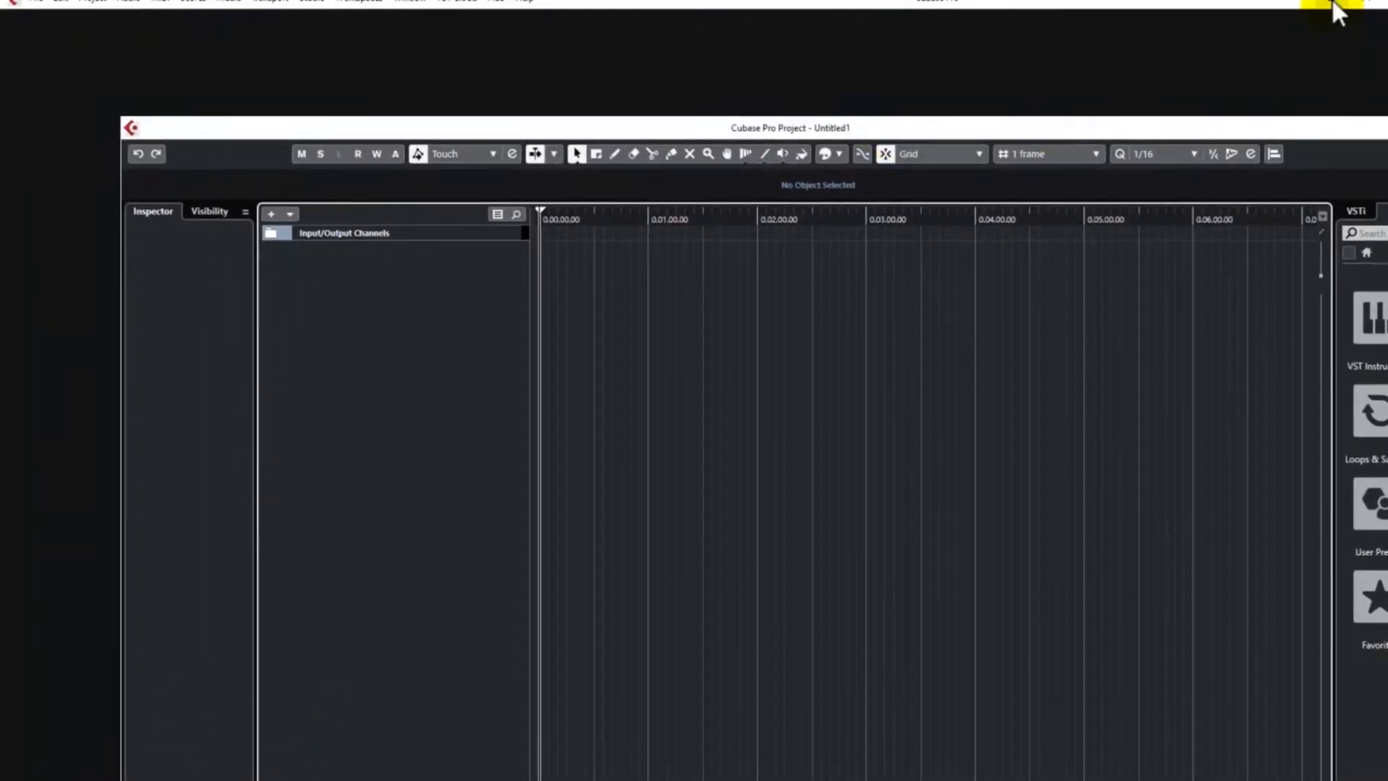
left_click(1339, 9)
left_click_drag(558, 128, 844, 45)
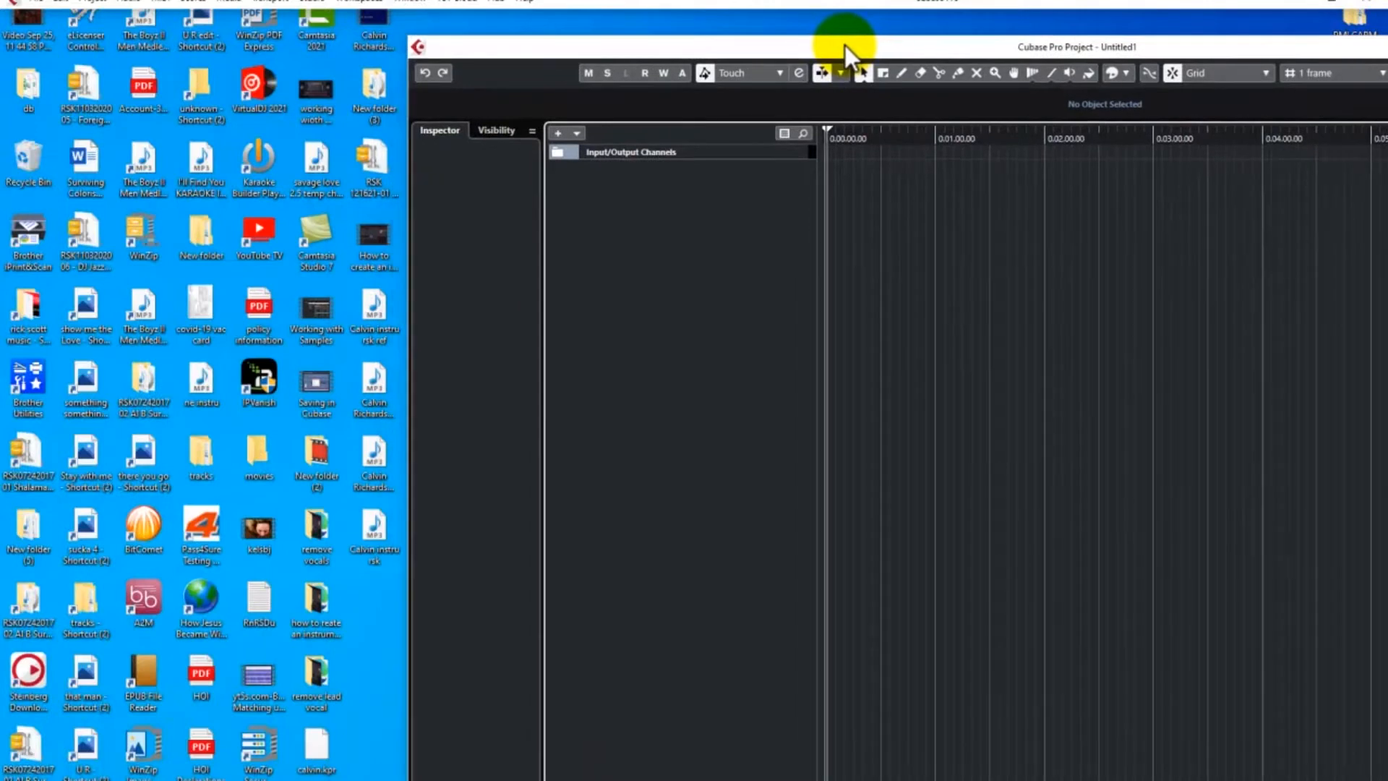
Review the separated vocal and instrumental waveforms in Audacity and the loaded song in VirtualDJ, and return to the Cubase project
left_click(355, 335)
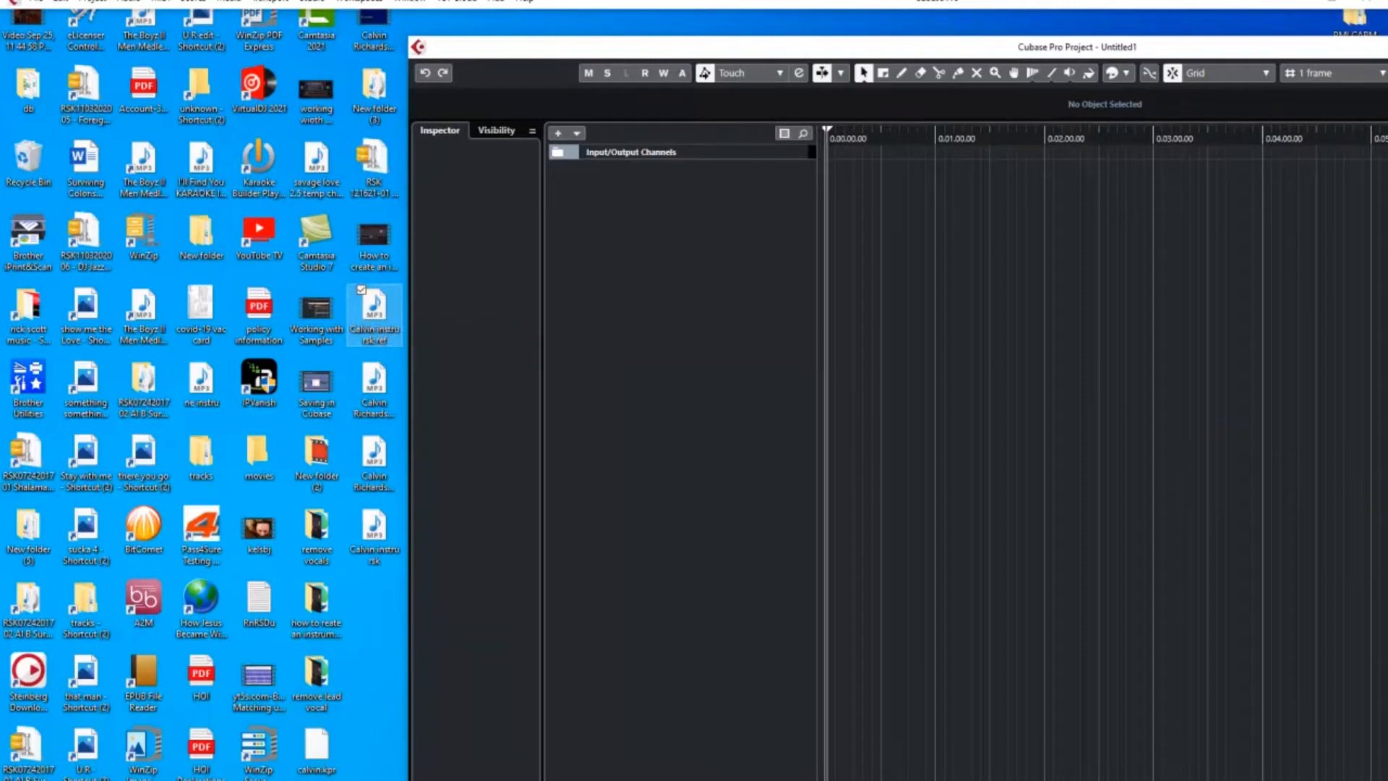
left_click(1385, 270)
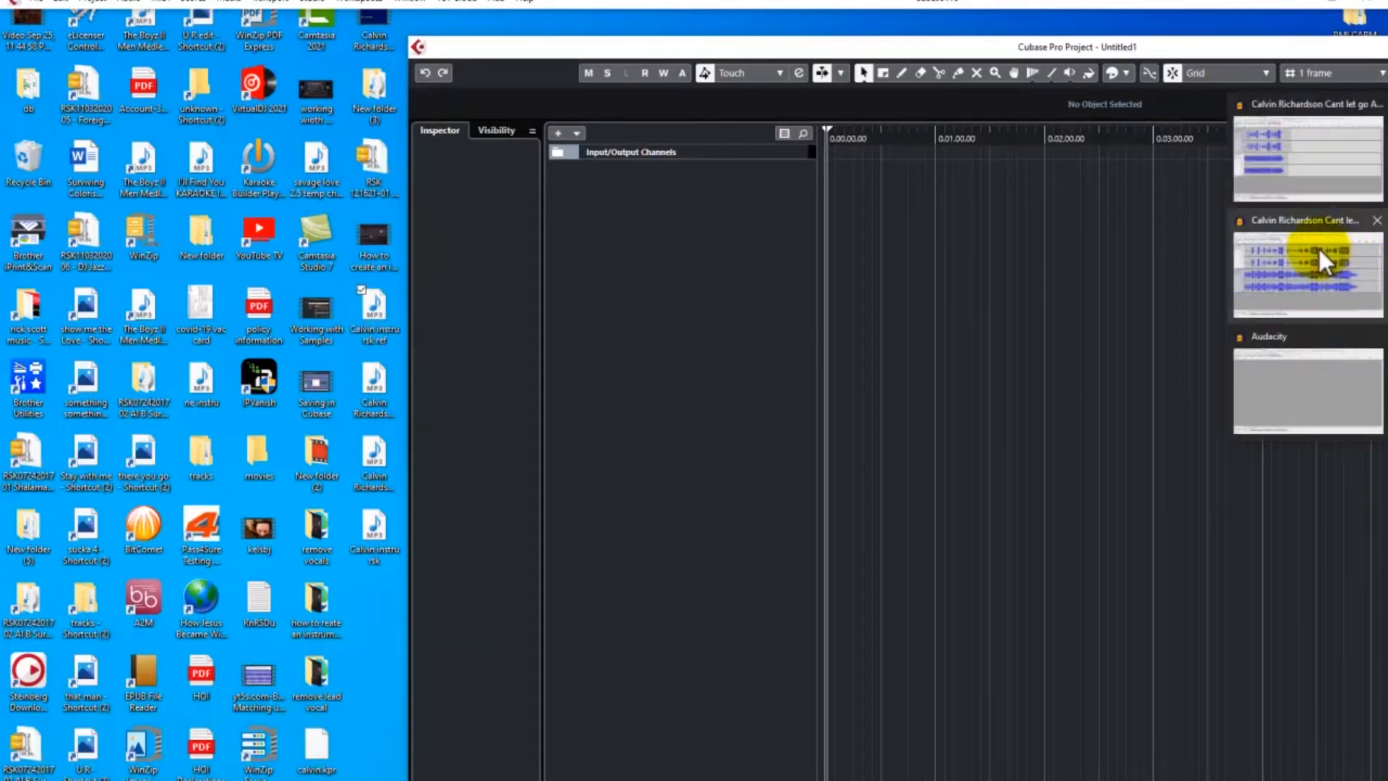
left_click(1307, 266)
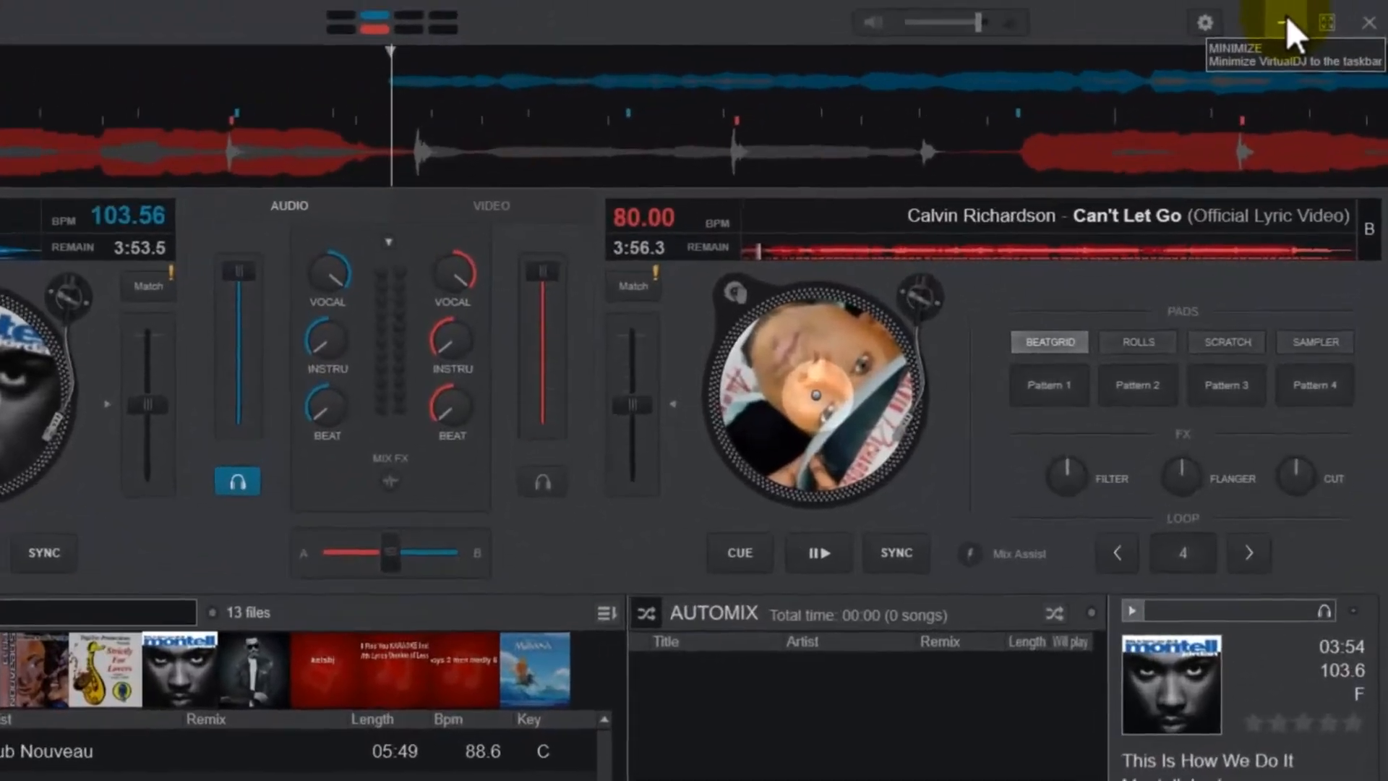
left_click(1316, 6)
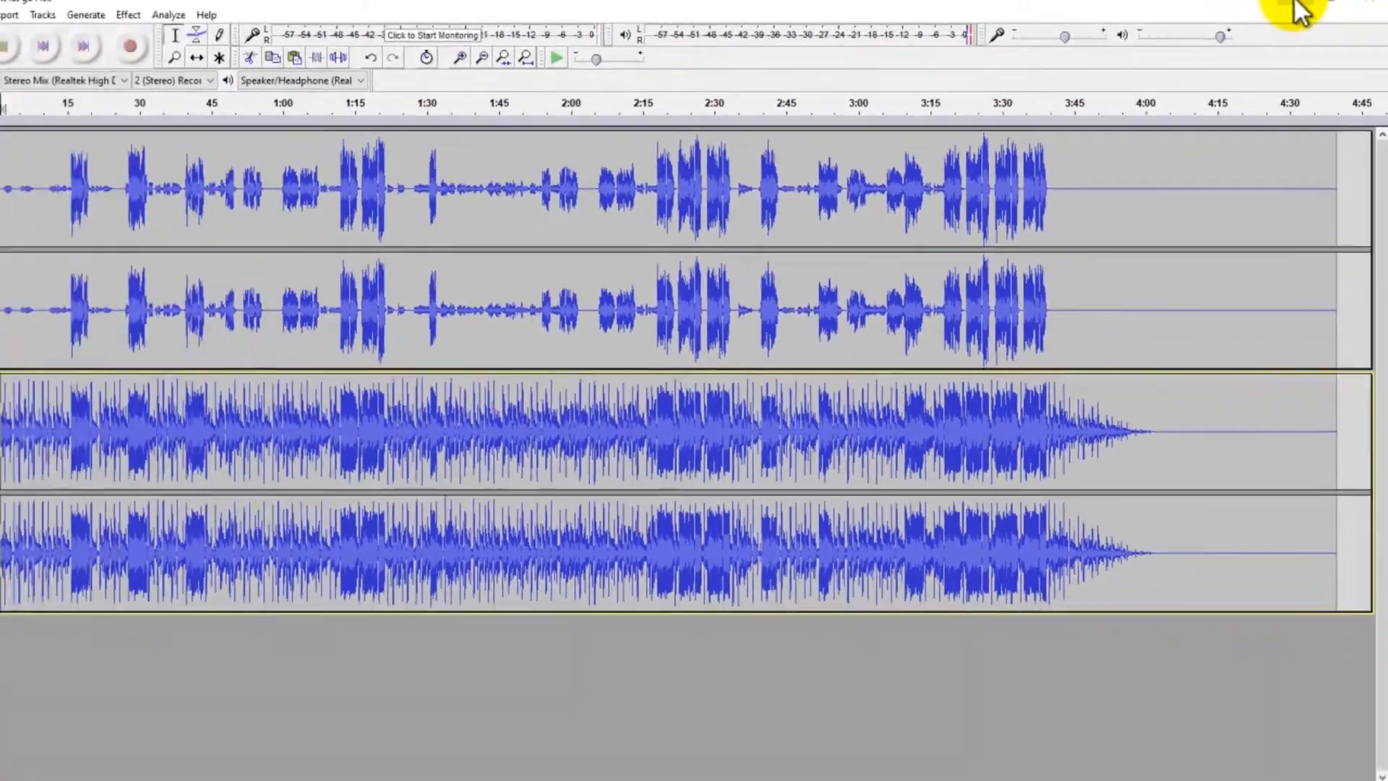
left_click(1264, 12)
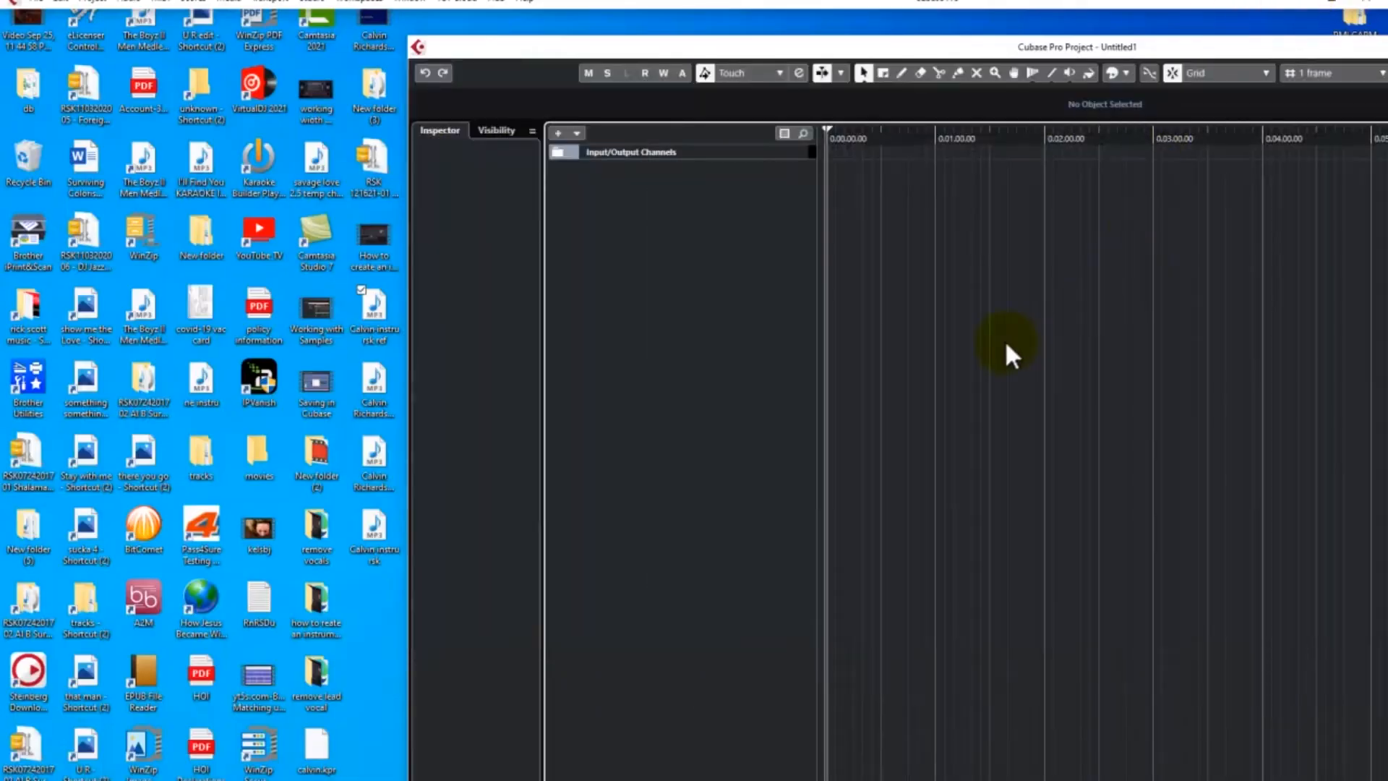
Import the desktop file Calvin Richardson Cant let go Acc near the project start, copying it to the working directory
left_click(367, 316)
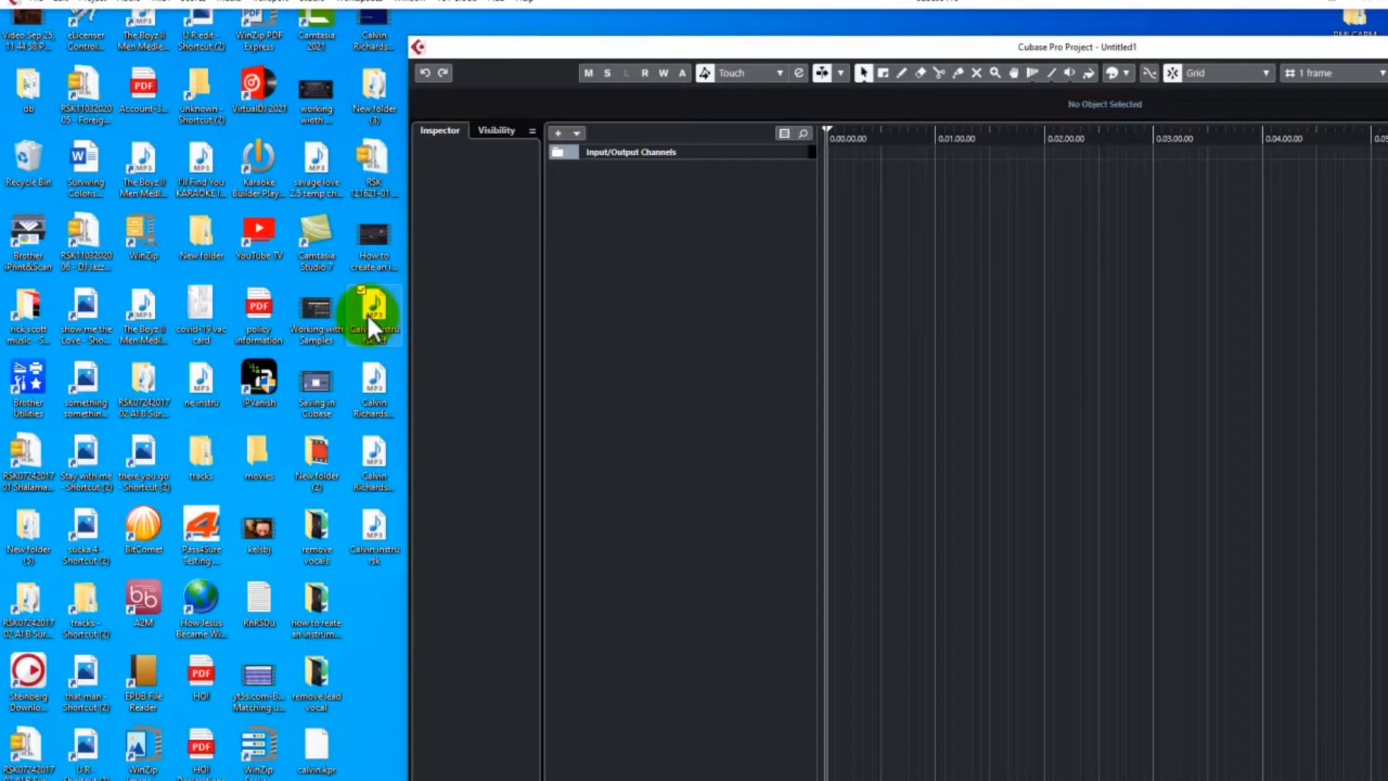
left_click(373, 401)
left_click_drag(373, 401, 837, 232)
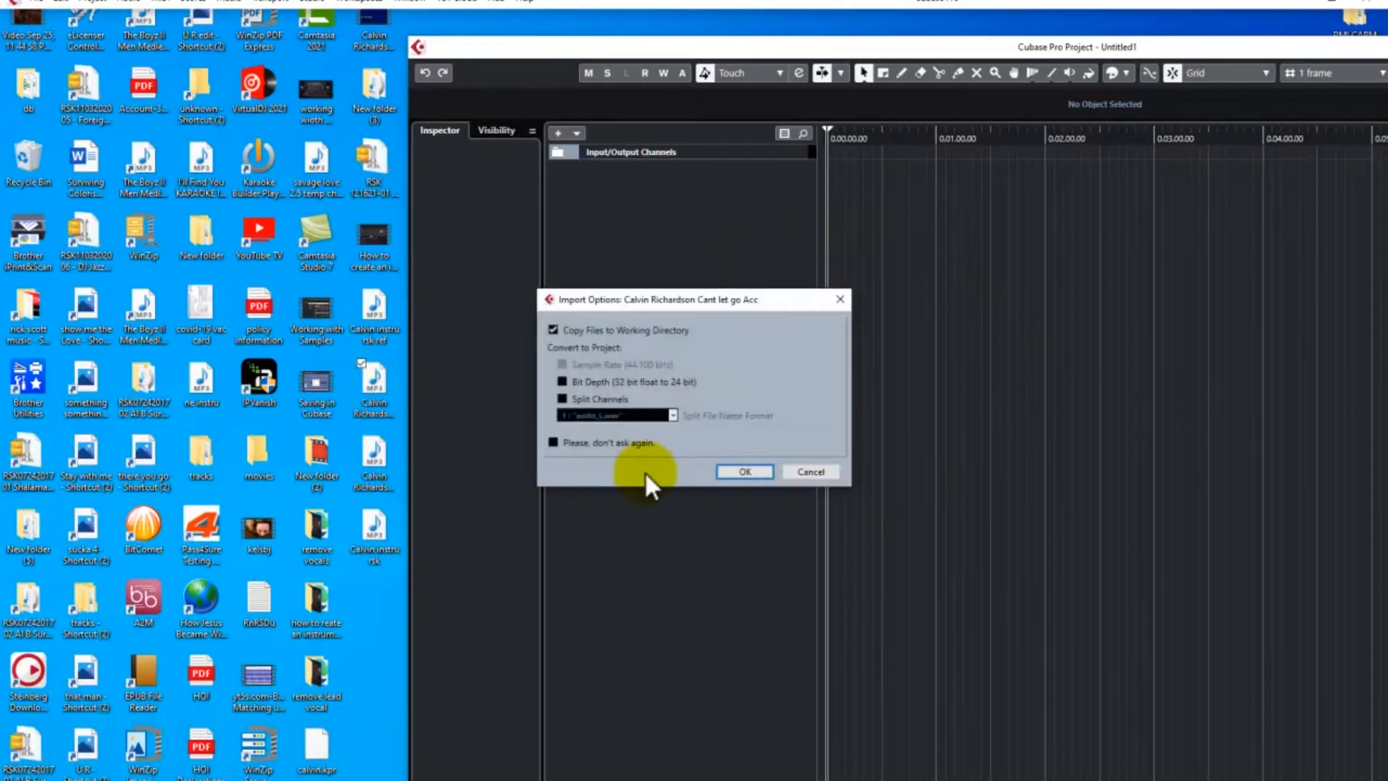
left_click(728, 470)
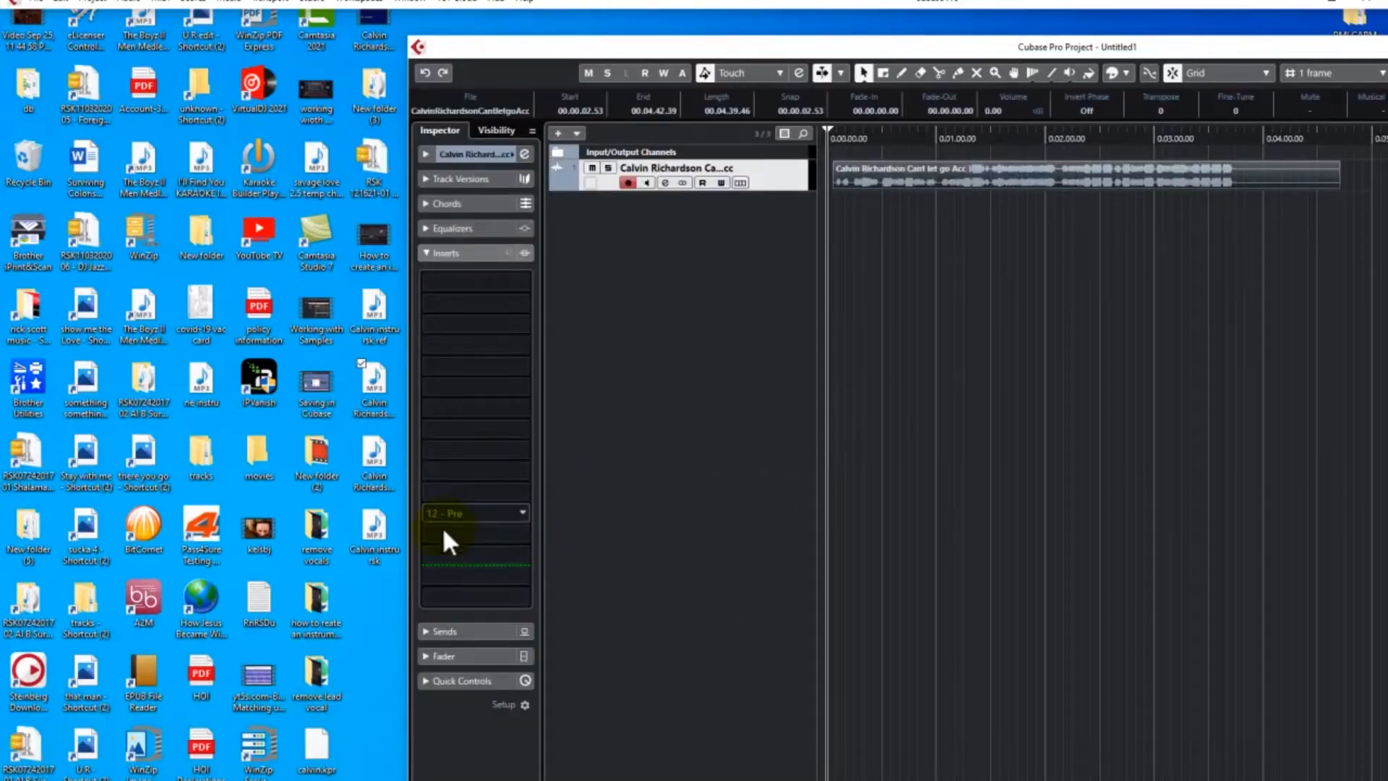
Import the desktop file Calvin instru rsk onto a second audio track below the vocal track, near the project start
left_click(373, 471)
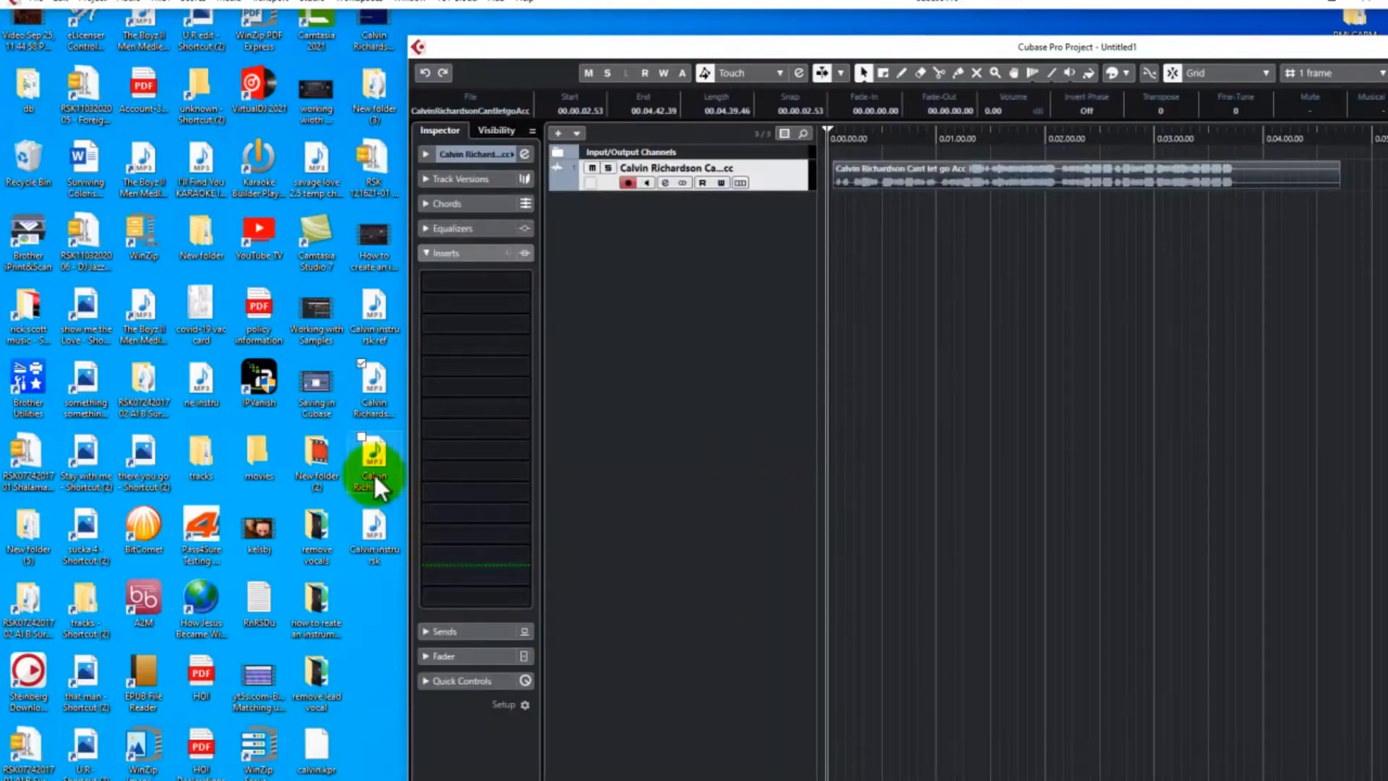
left_click(375, 537)
left_click_drag(370, 525, 830, 227)
left_click(748, 471)
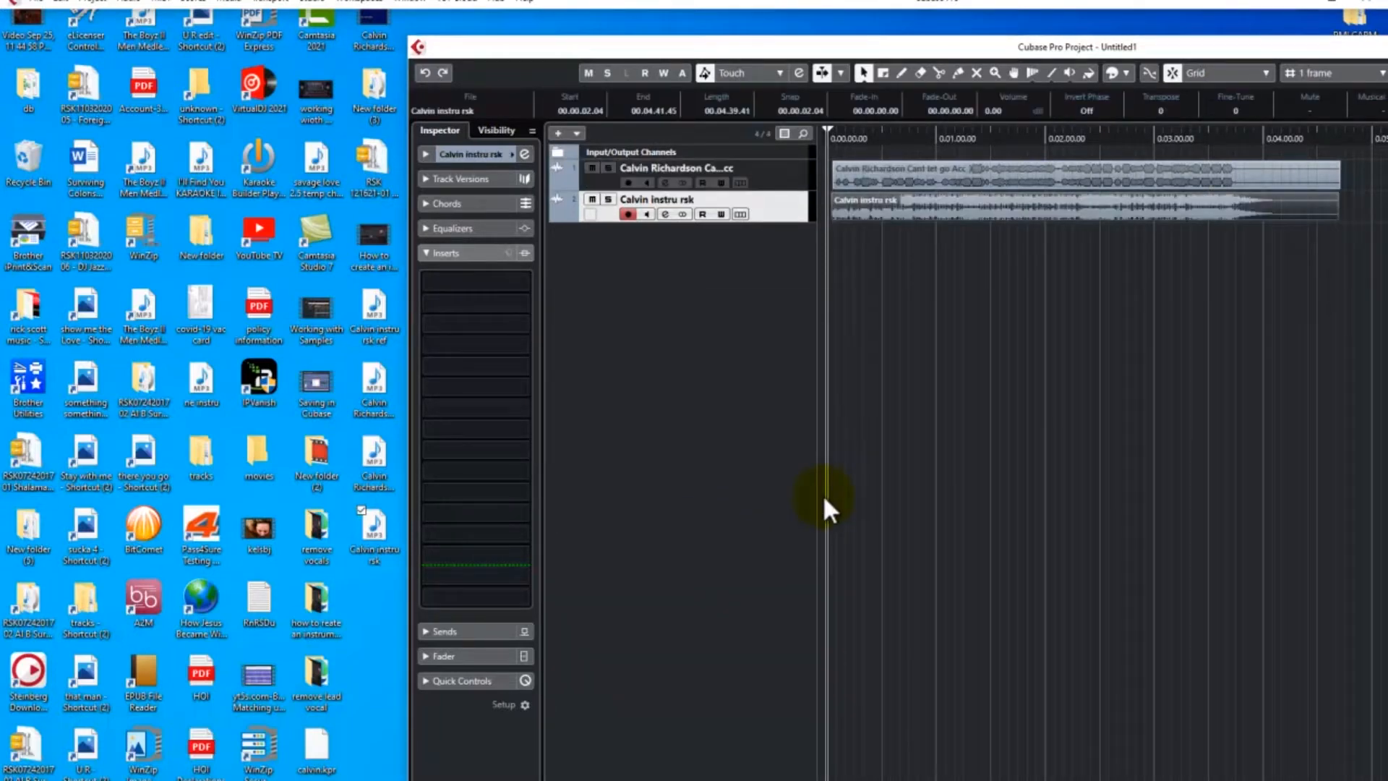
Maximize the project window and increase the height of both audio tracks
left_click_drag(912, 49, 562, 85)
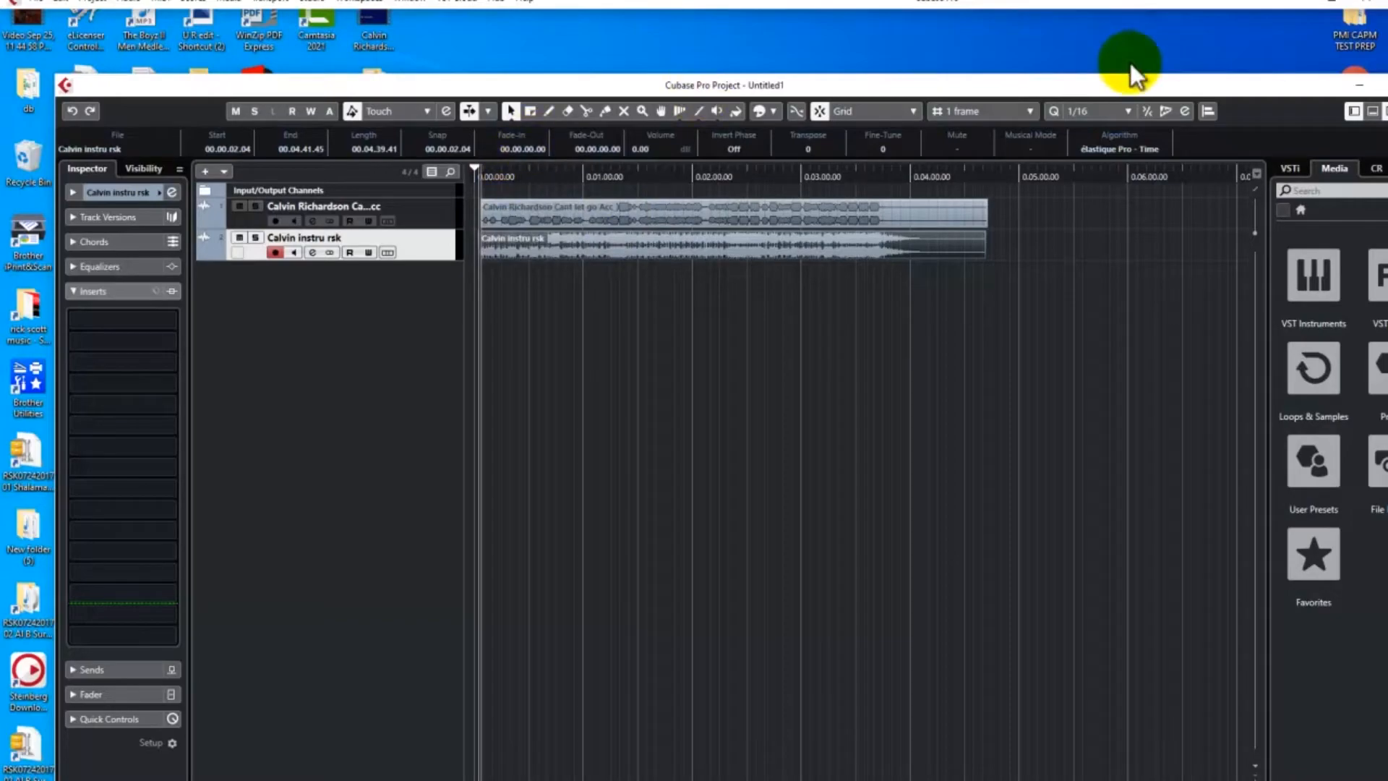
left_click_drag(1221, 86, 1060, 87)
left_click(1230, 86)
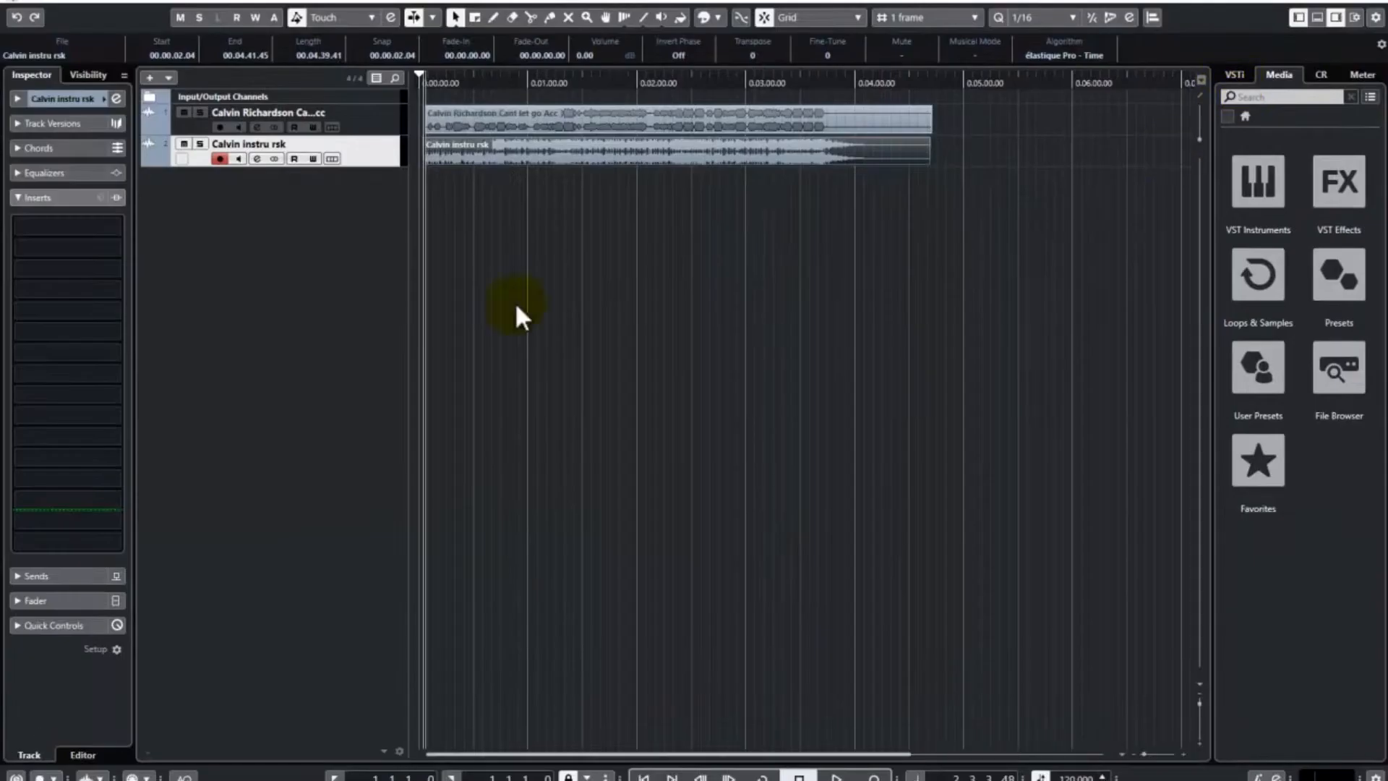
left_click_drag(341, 165, 350, 226)
left_click_drag(354, 135, 365, 191)
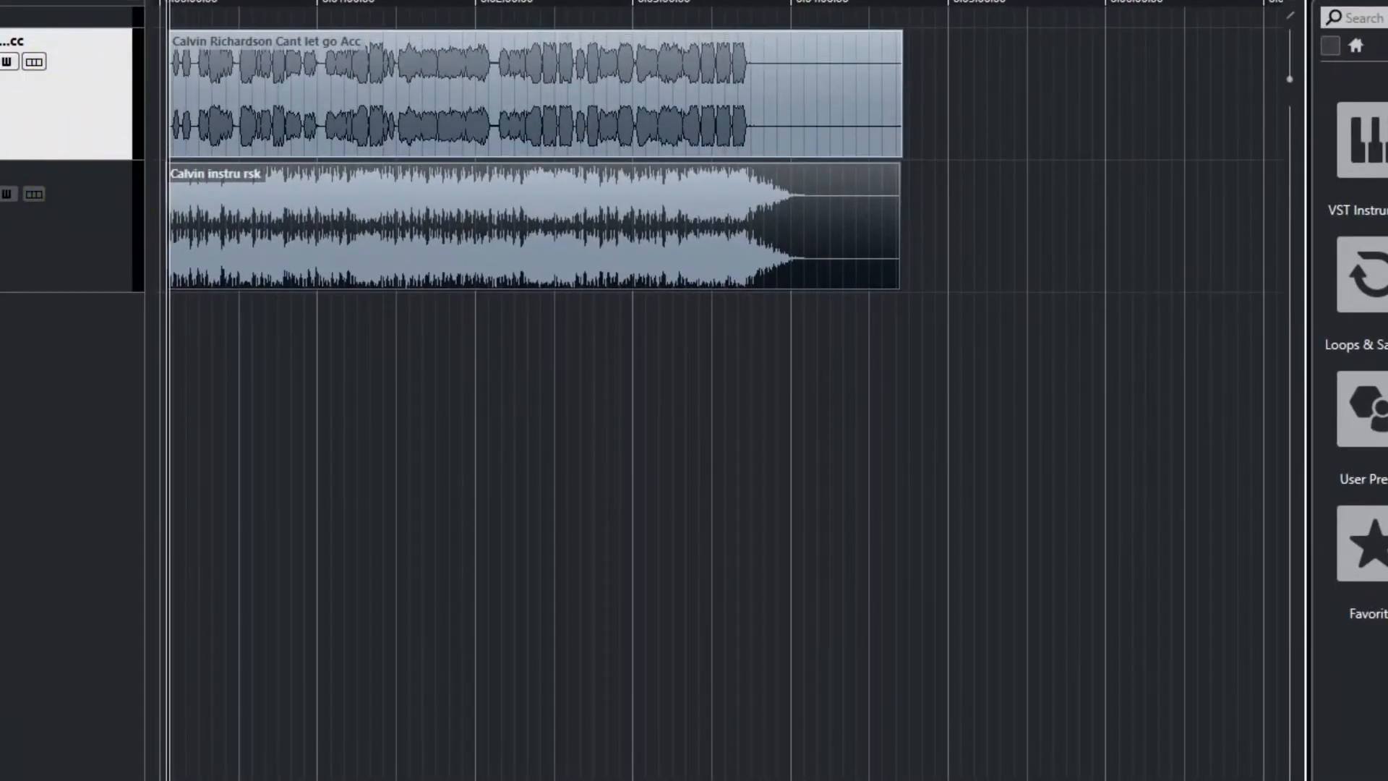
Align the instrumental and vocal clips with each other by moving both to the project start at 0.00.00.00
key("h")
key("h")
key("h")
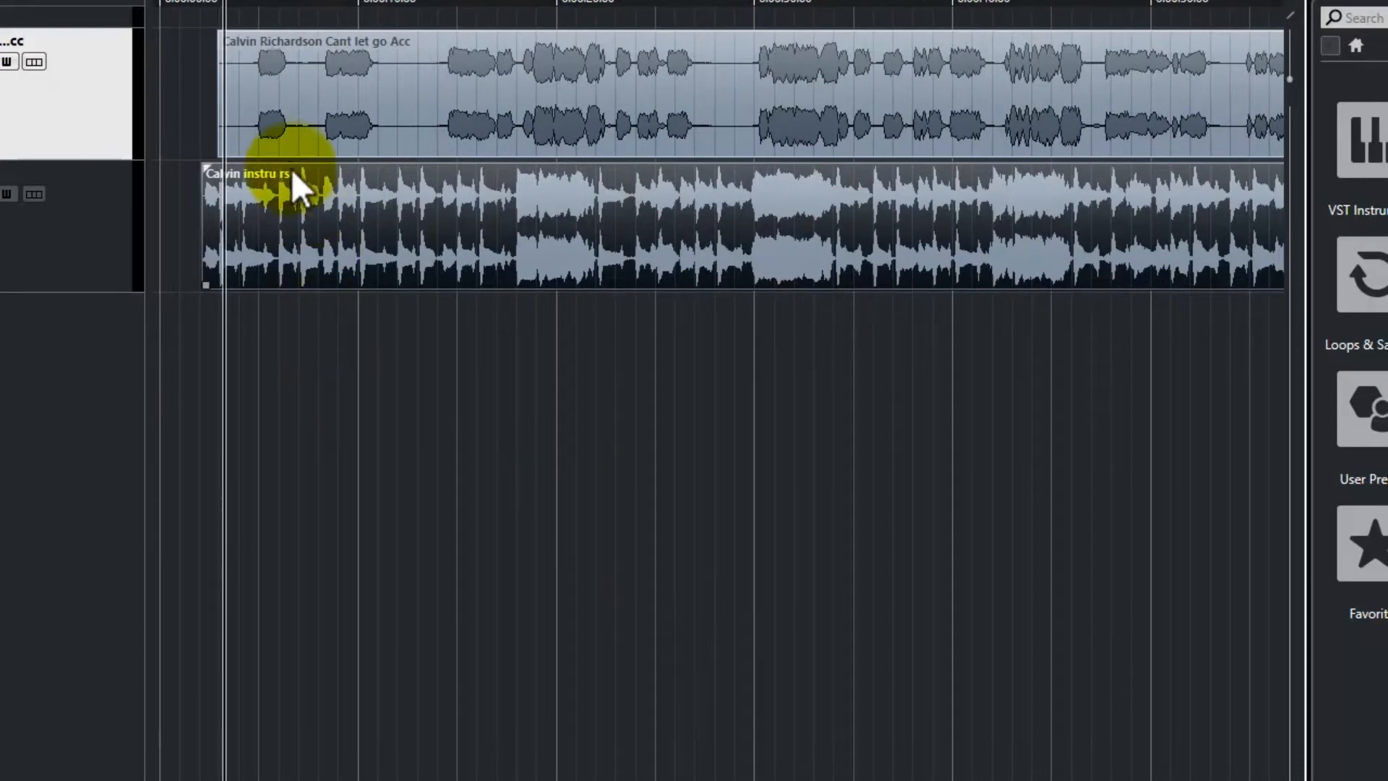
left_click_drag(246, 228, 163, 214)
left_click_drag(300, 137, 181, 124)
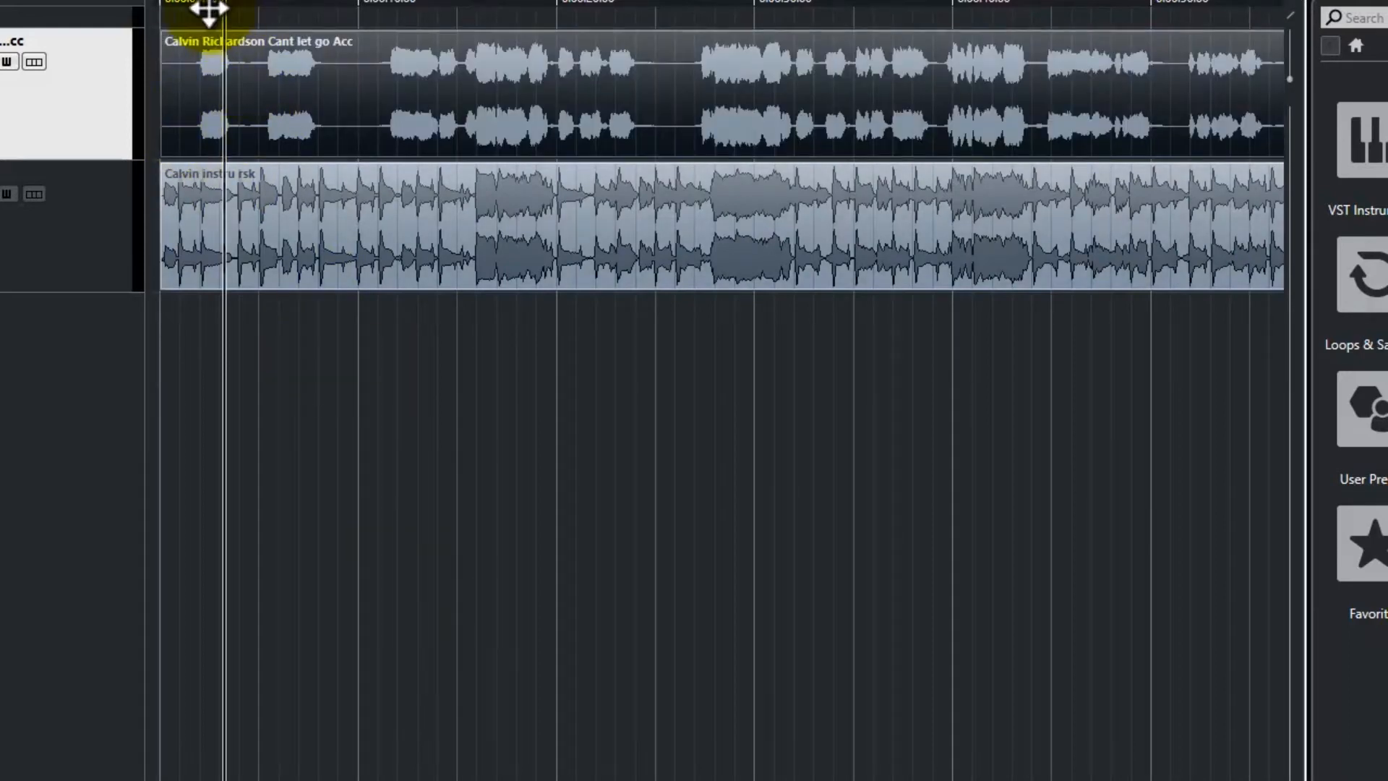
Play the two aligned tracks from the project start, stop playback and return the cursor to the beginning
left_click(154, 9)
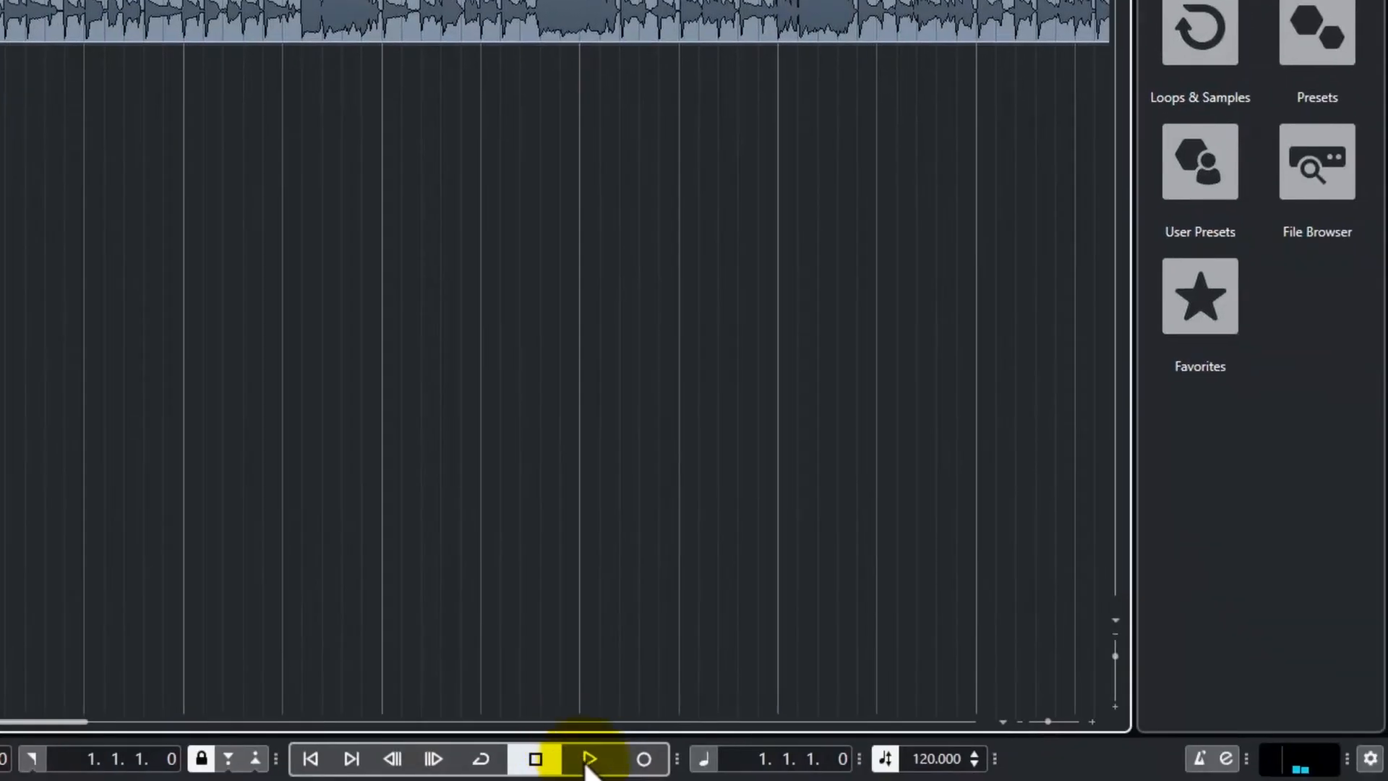
left_click(589, 758)
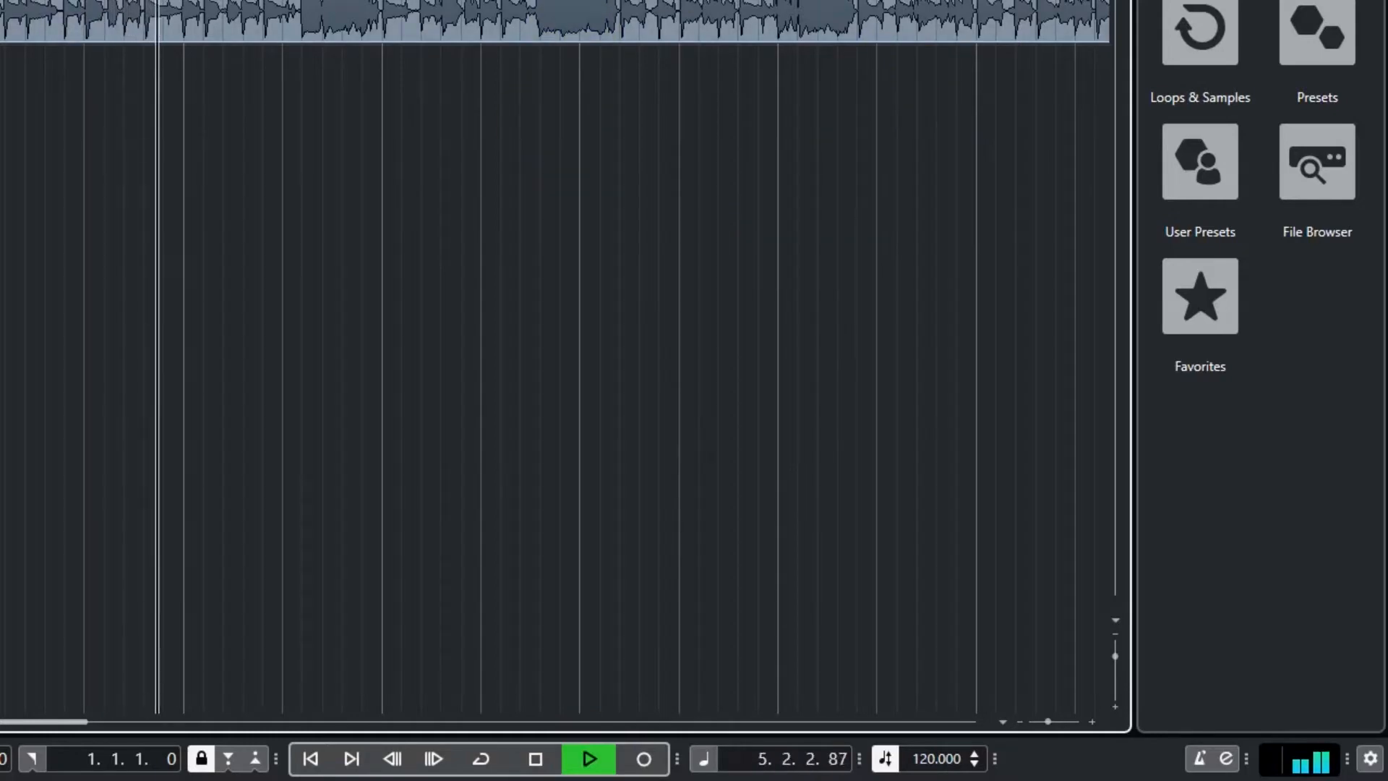
key("space")
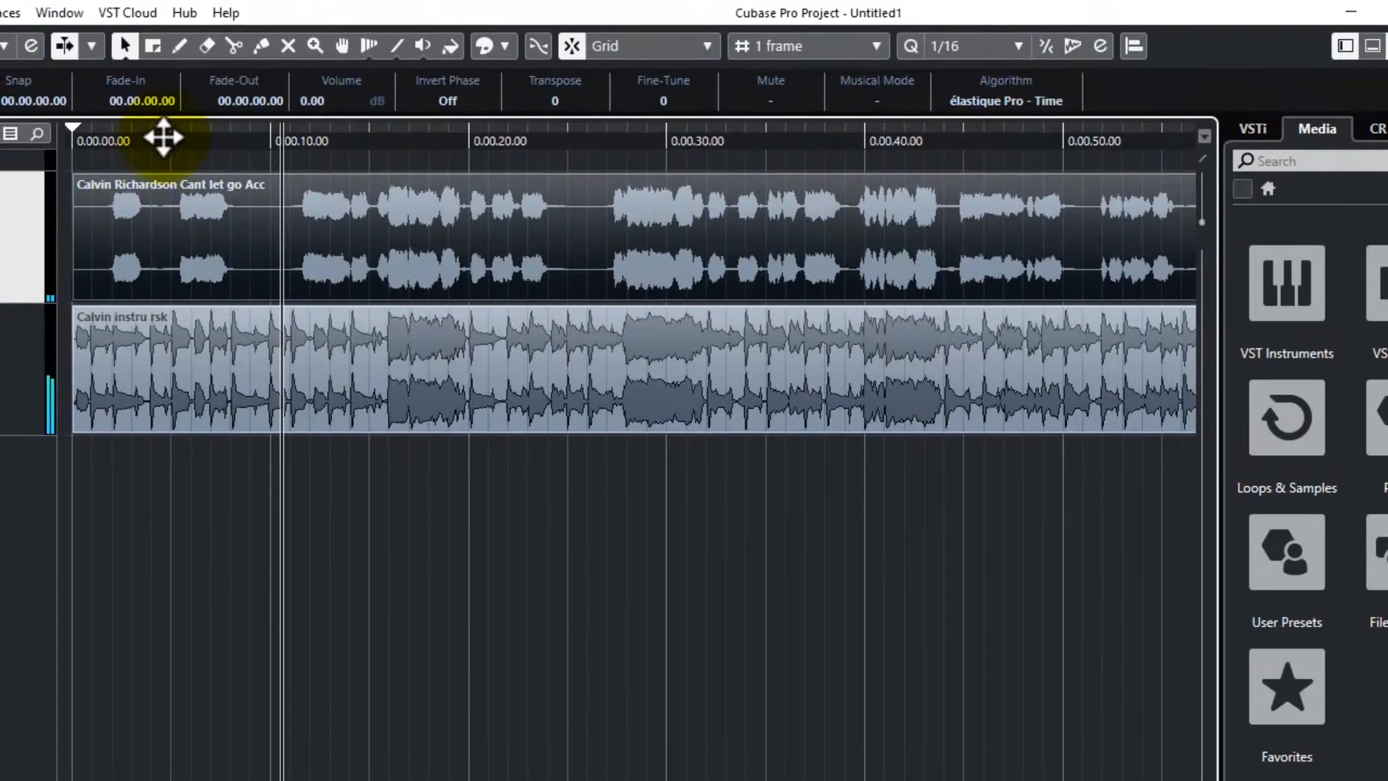
left_click_drag(150, 93, 60, 114)
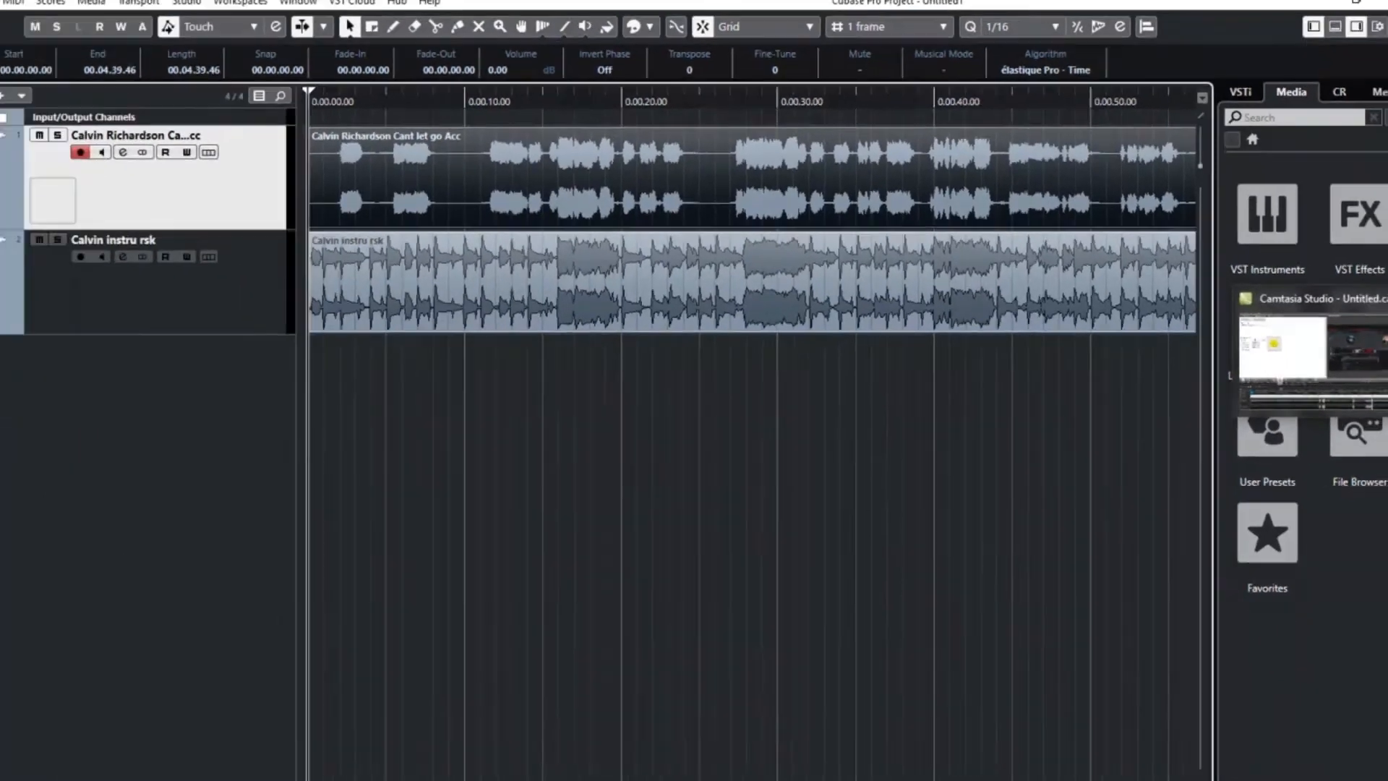
Switch to the Audacity project with both stereo tracks and remove the Calvin instru track
mouse_move(1384, 275)
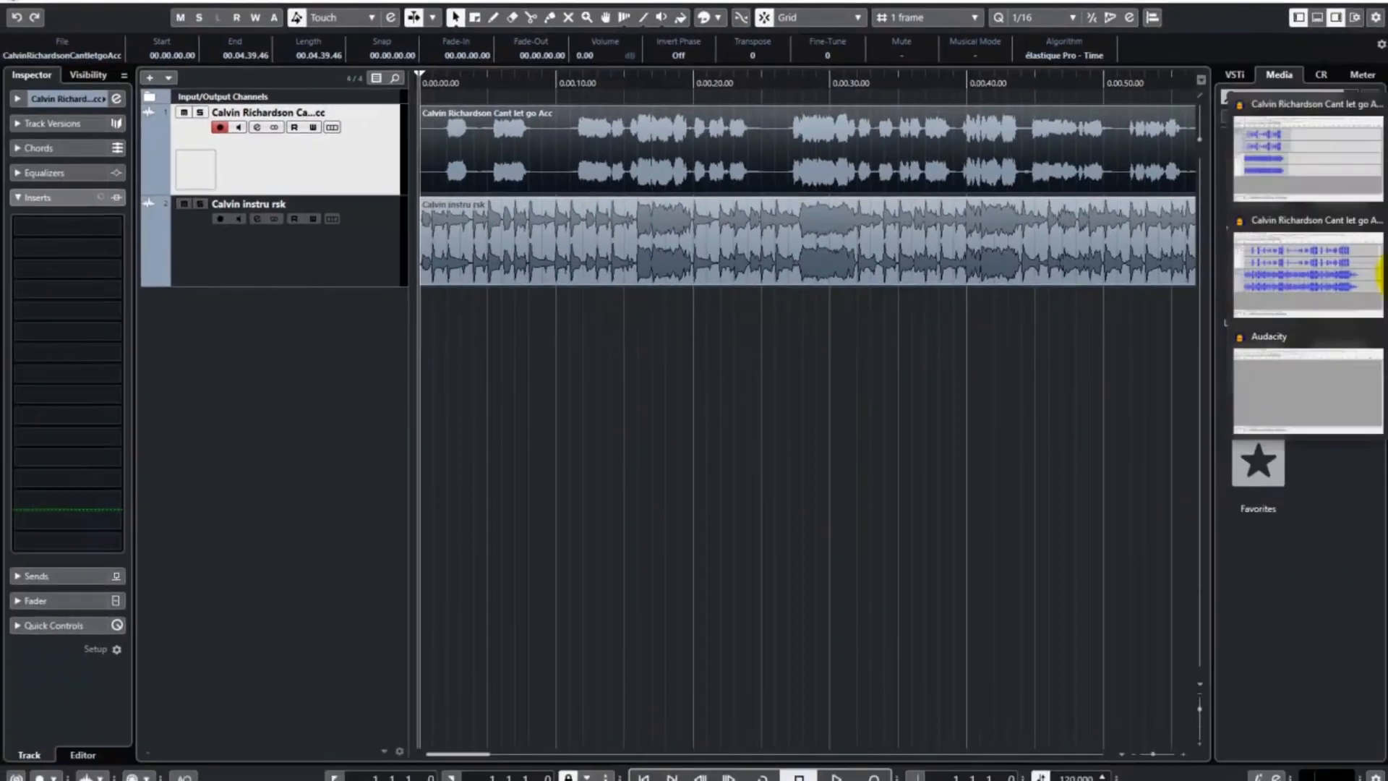
left_click(1318, 265)
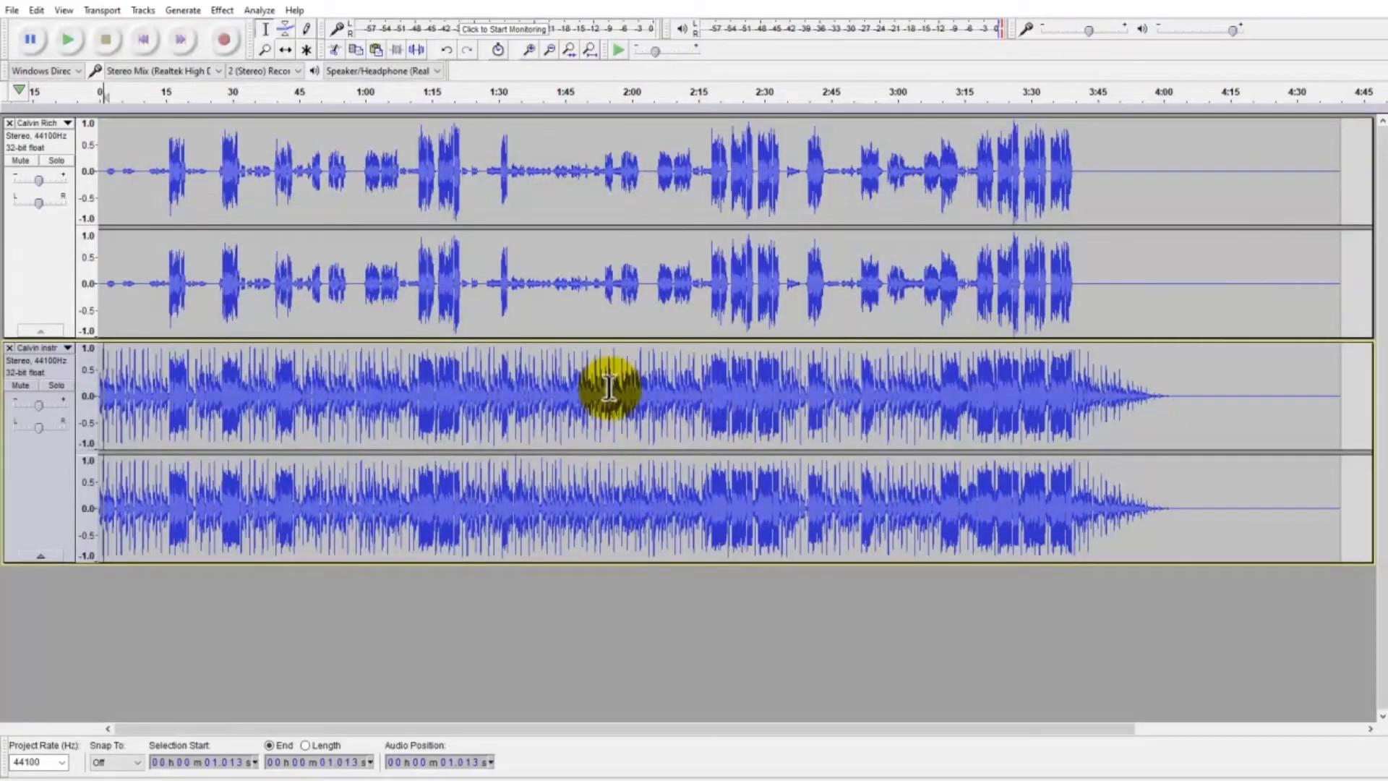
left_click(509, 404)
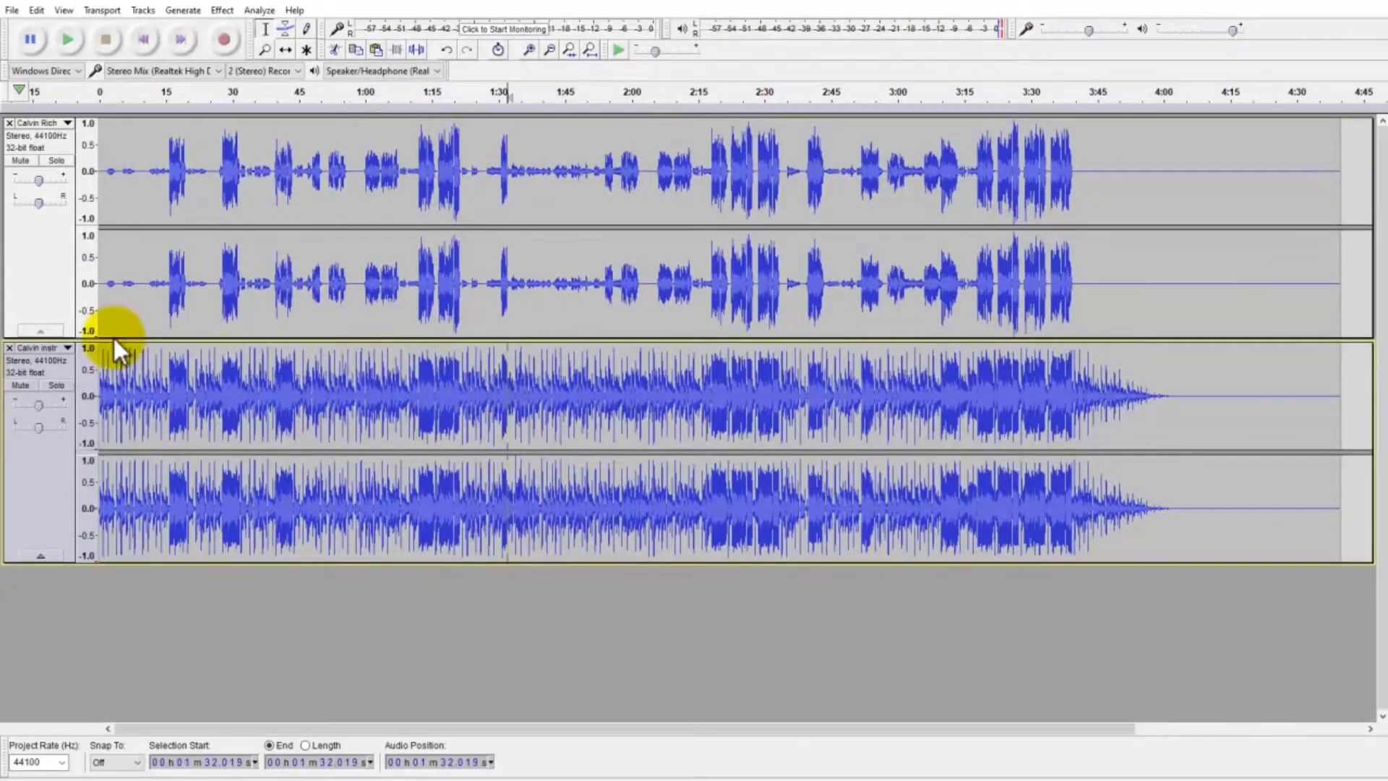
left_click(9, 348)
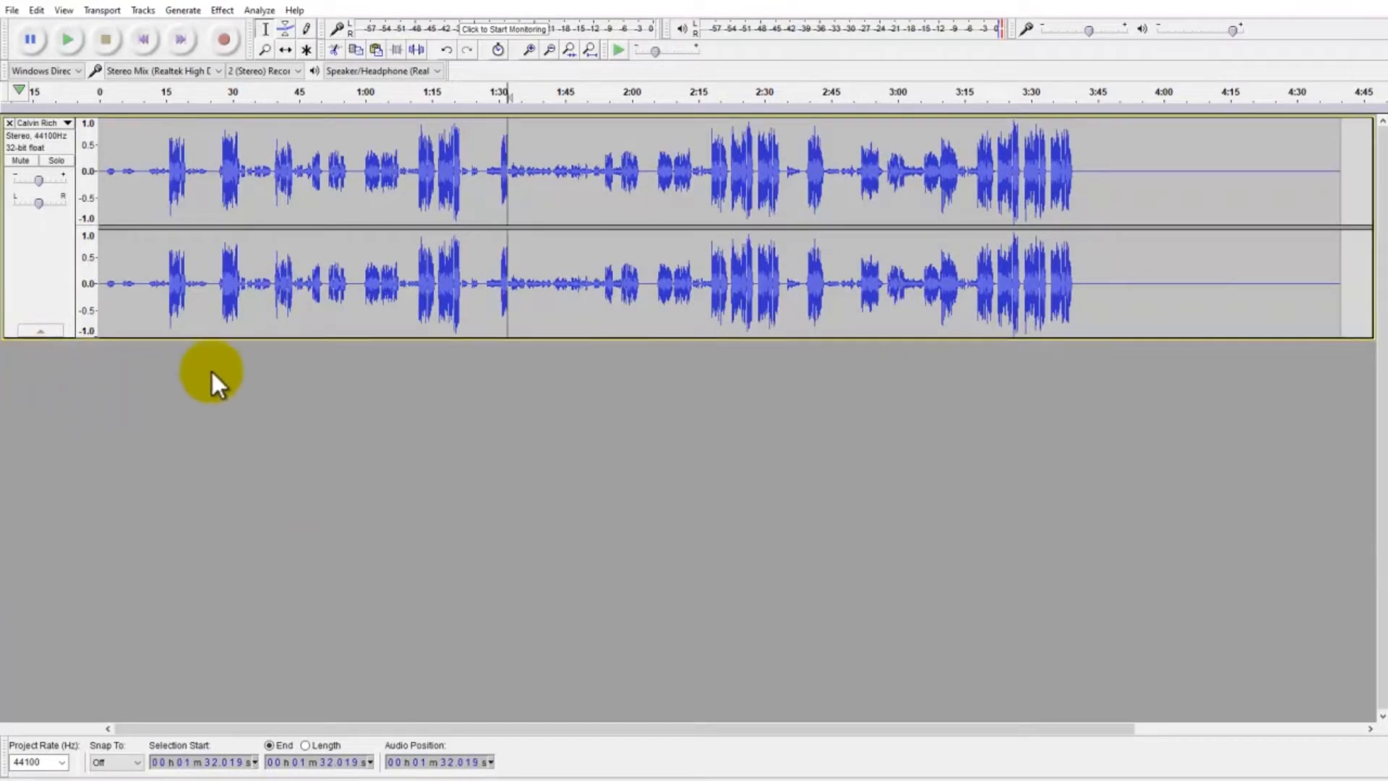
Try to play the remaining vocal track from about 6.4 seconds and dismiss any messages
left_click(127, 131)
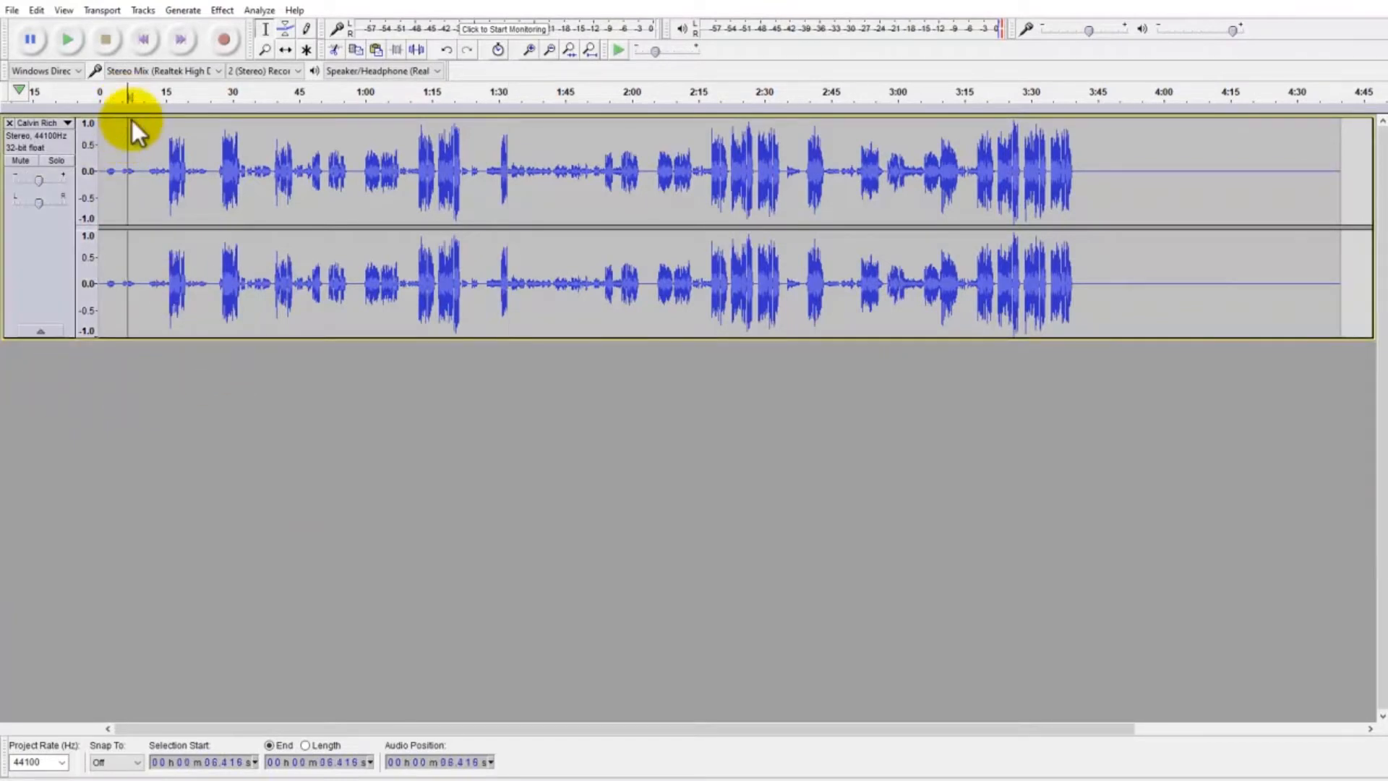
left_click(81, 45)
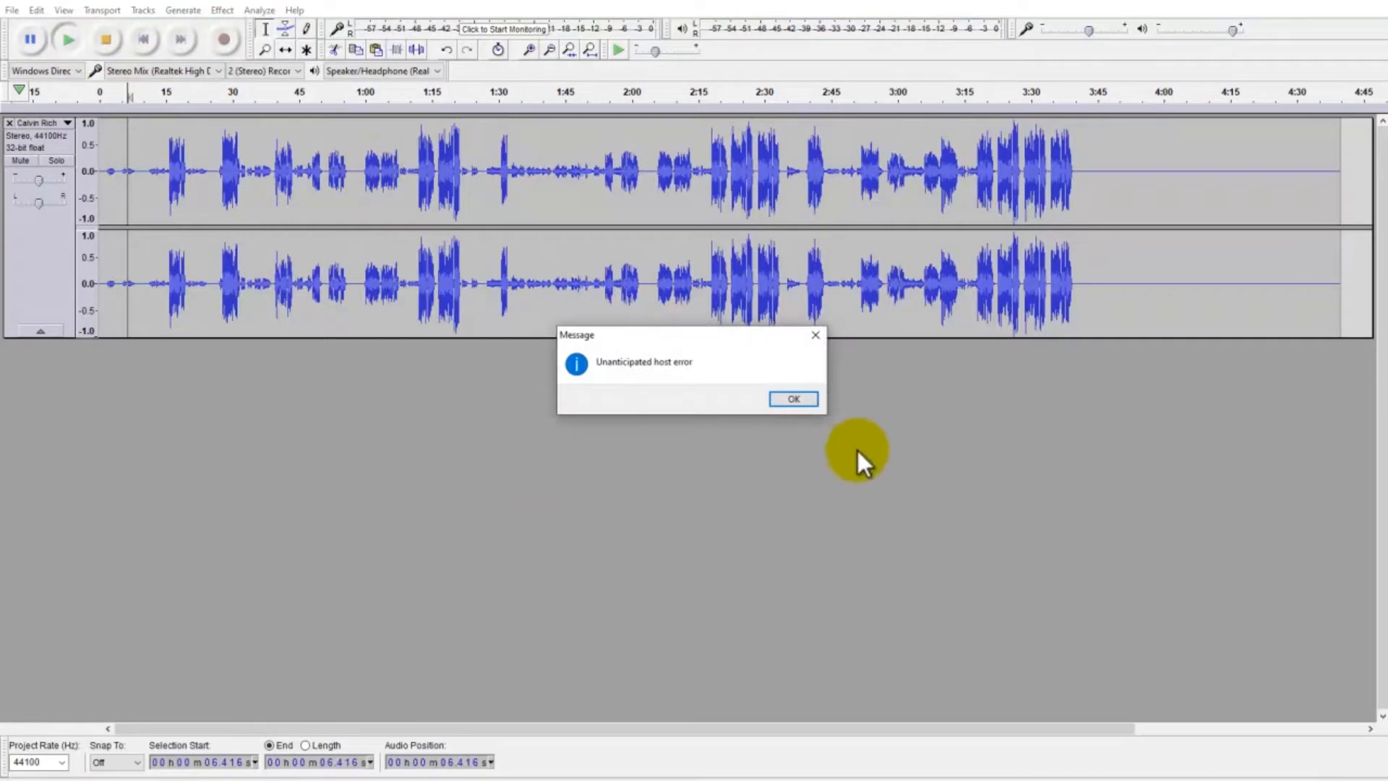
left_click(792, 400)
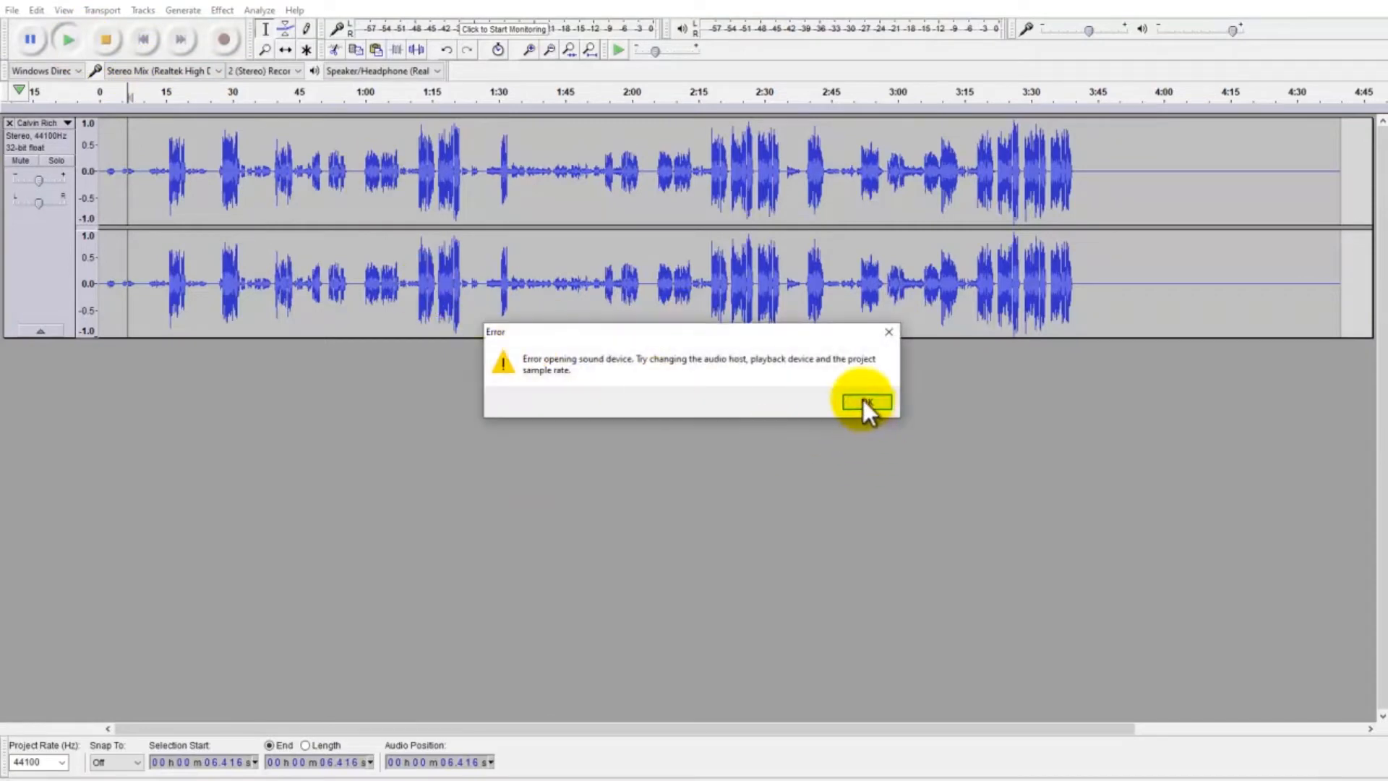
left_click(866, 402)
Export the vocal track to the Desktop as a 16-bit PCM WAV named Calvin Richardson Cant let go Acc vbg, leaving the metadata tags blank
left_click(1080, 206)
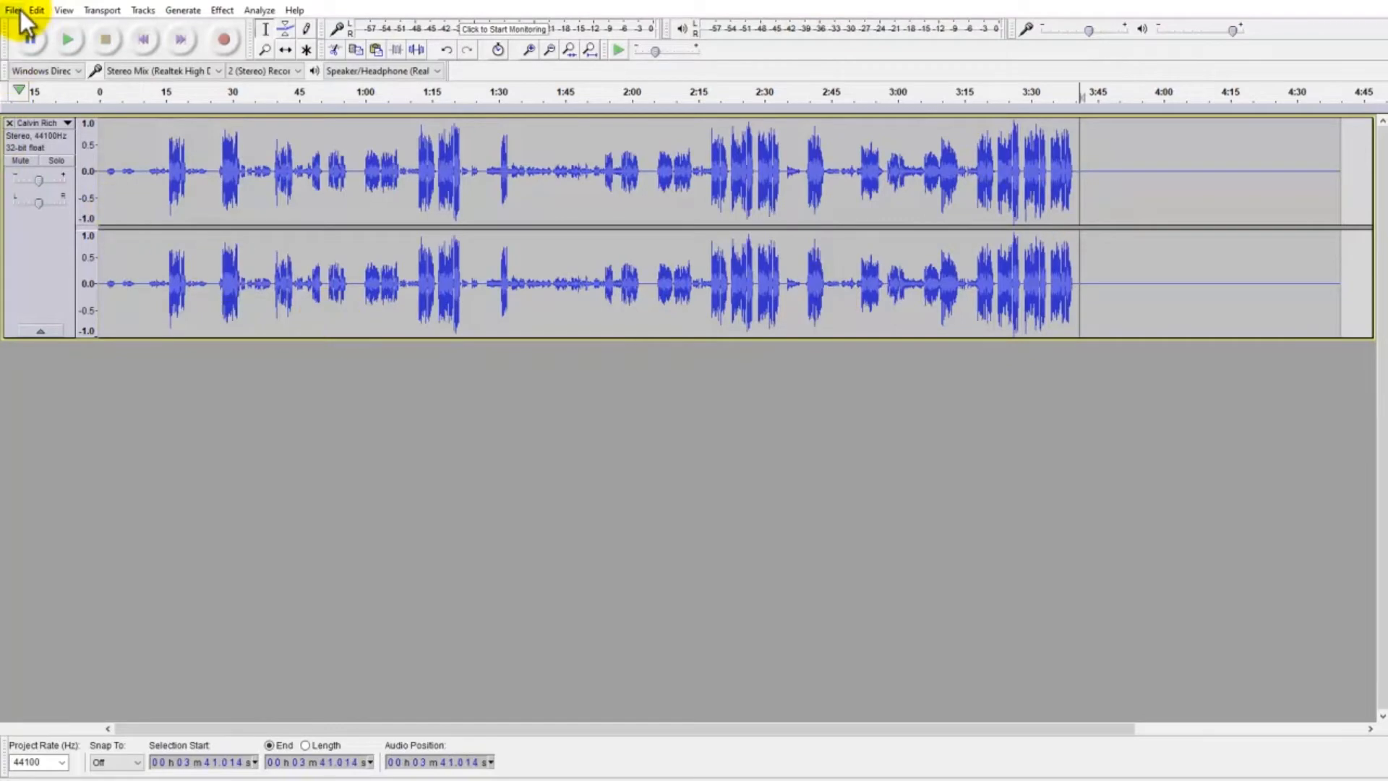
left_click(21, 10)
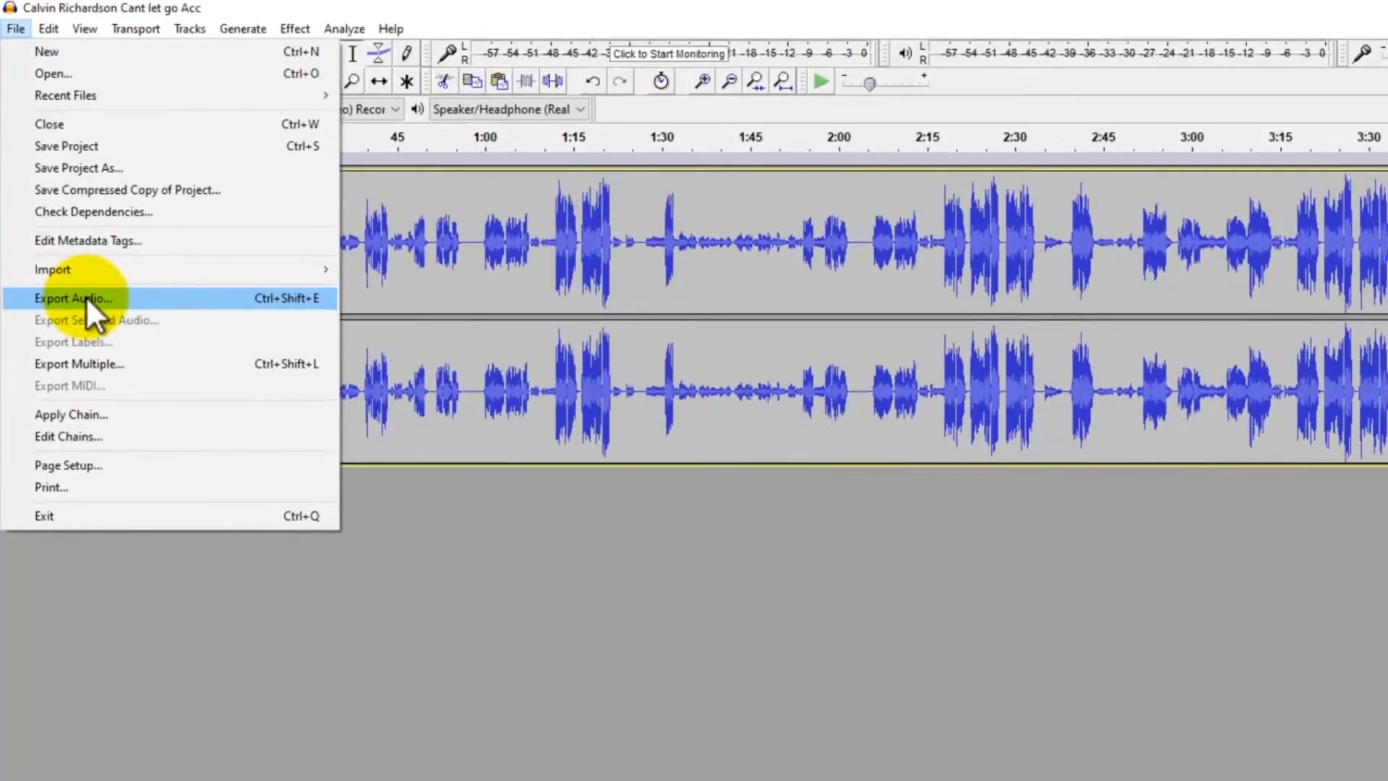
left_click(85, 296)
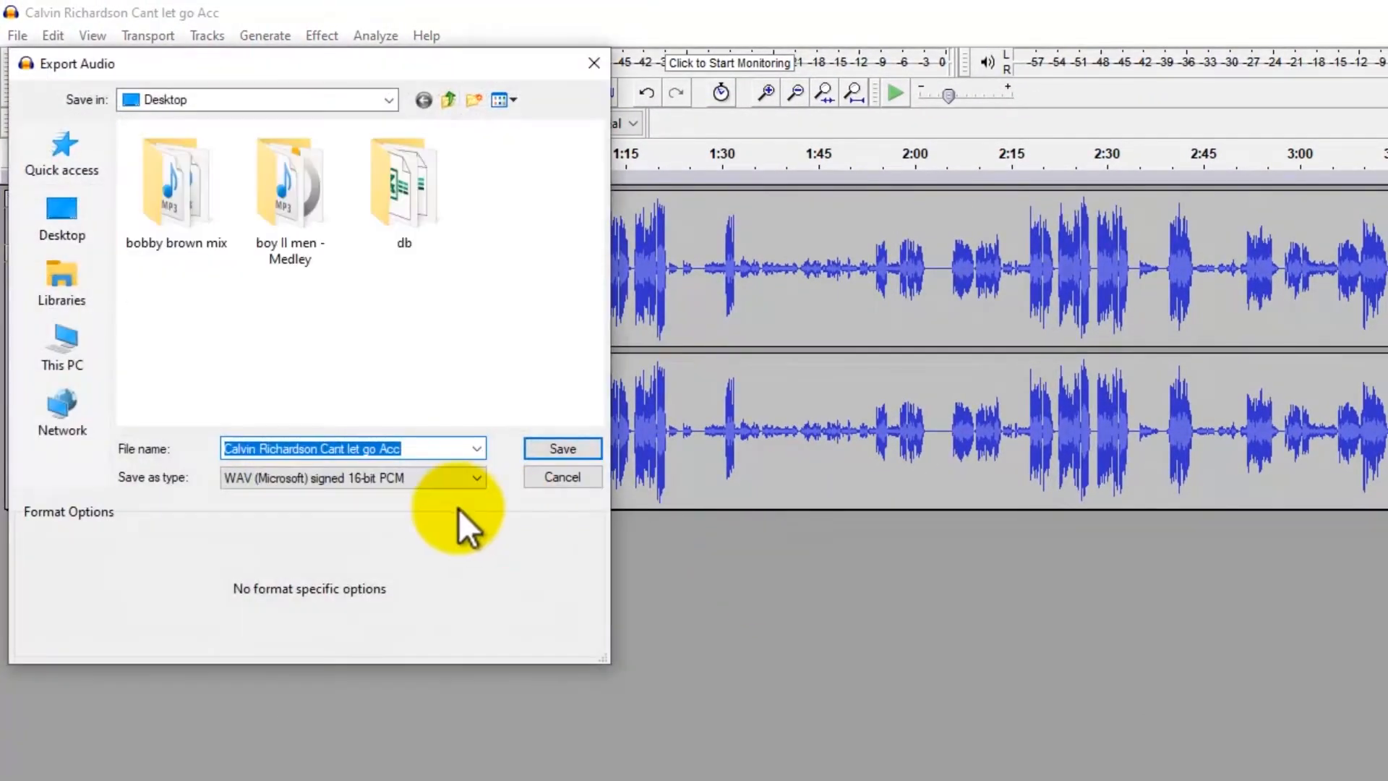
left_click(407, 452)
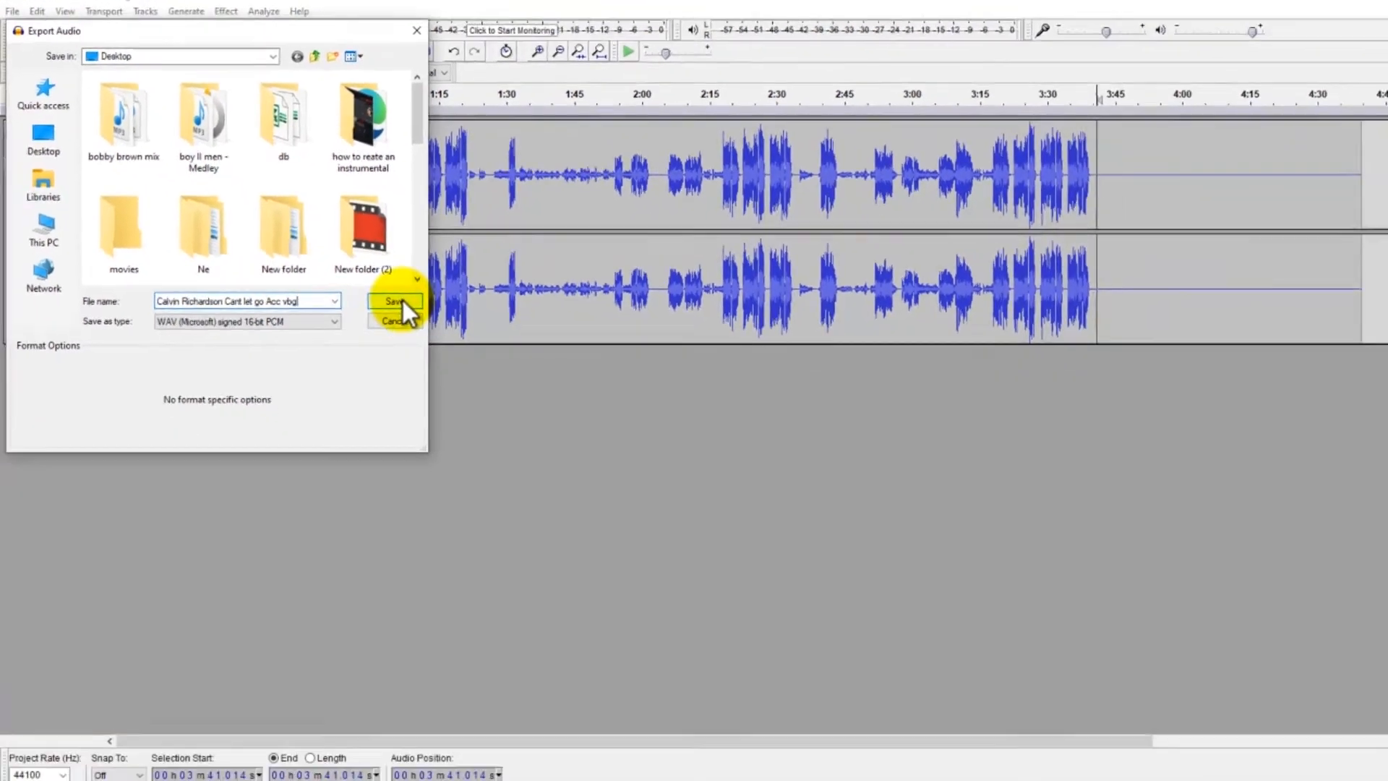
left_click(563, 448)
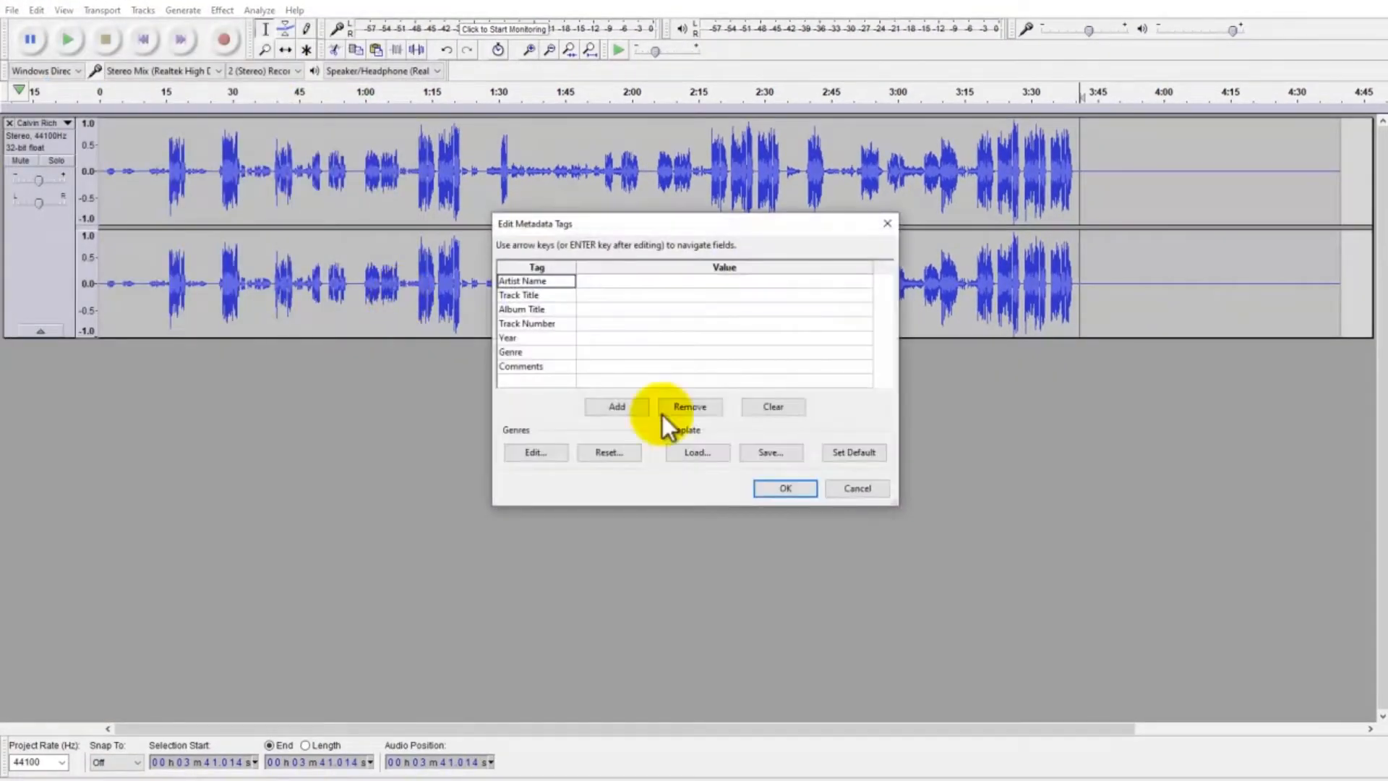
left_click(785, 488)
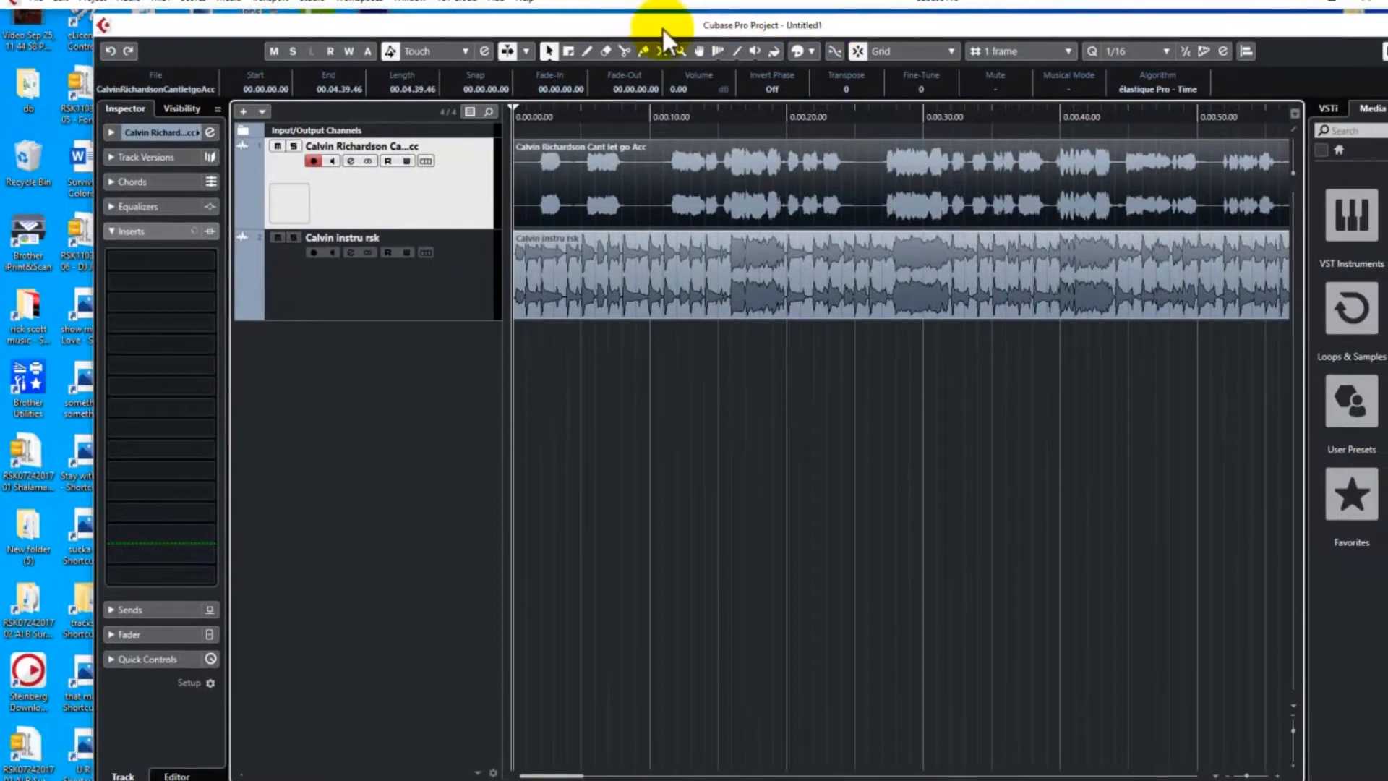
Switch to Cubase, import the exported vbg WAV from the desktop as a third track, and align its clip to 00.00.00.00
left_click_drag(662, 29, 982, 11)
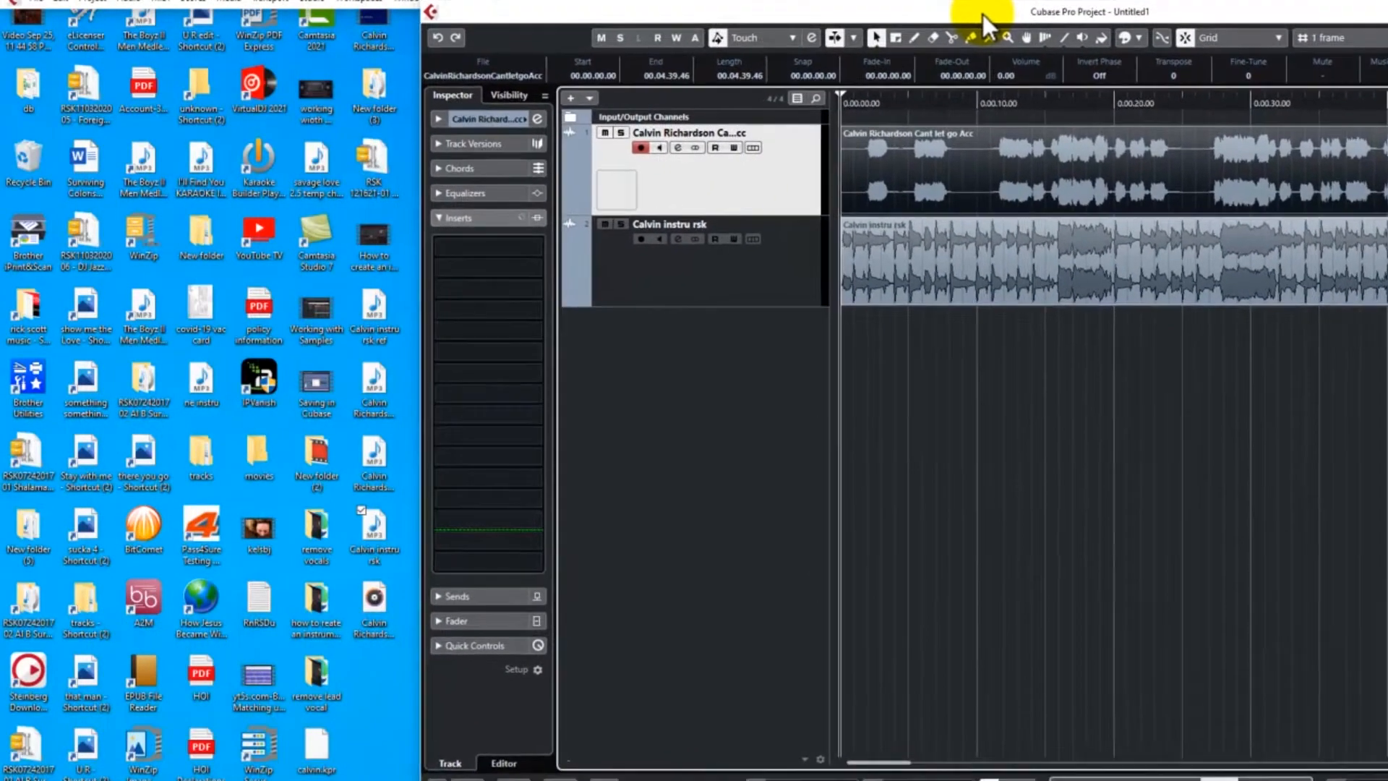
left_click(380, 605)
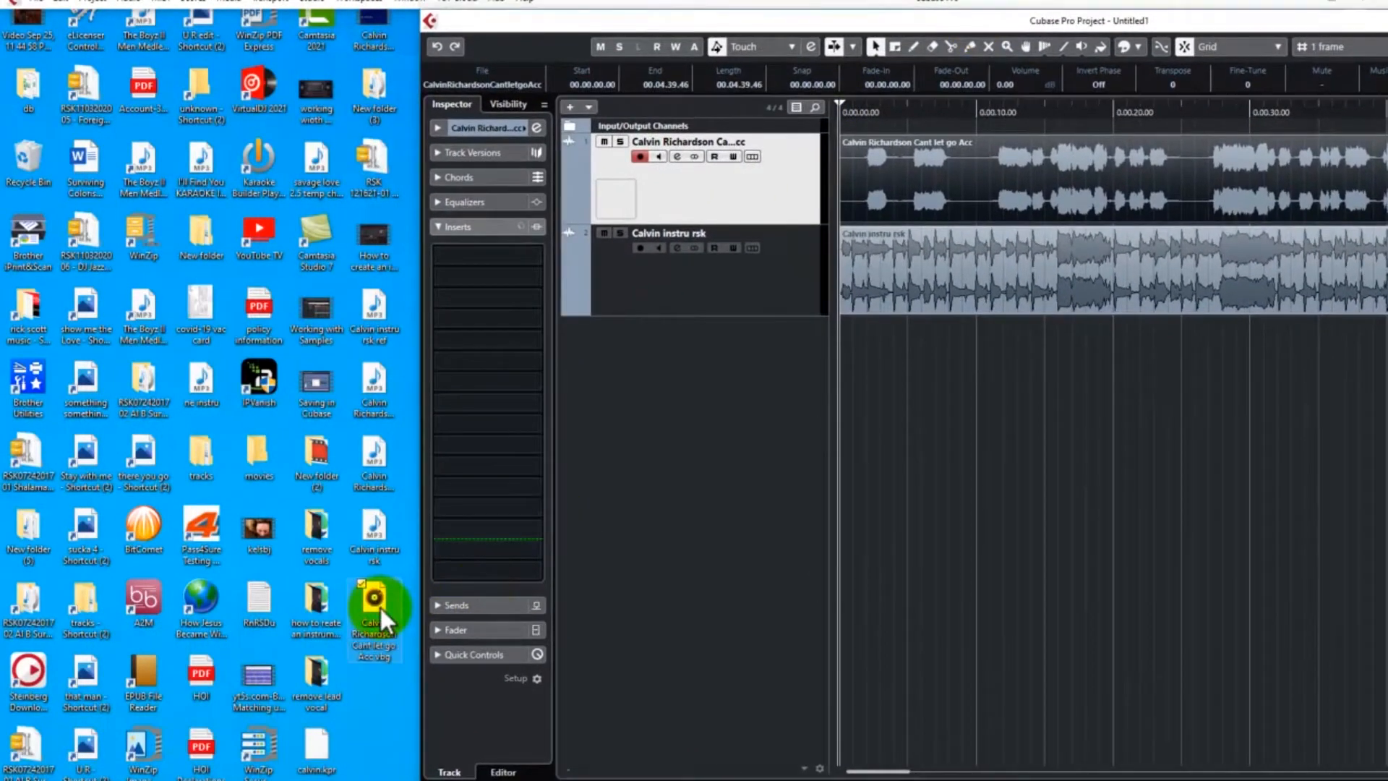
left_click_drag(380, 607, 844, 373)
left_click(745, 471)
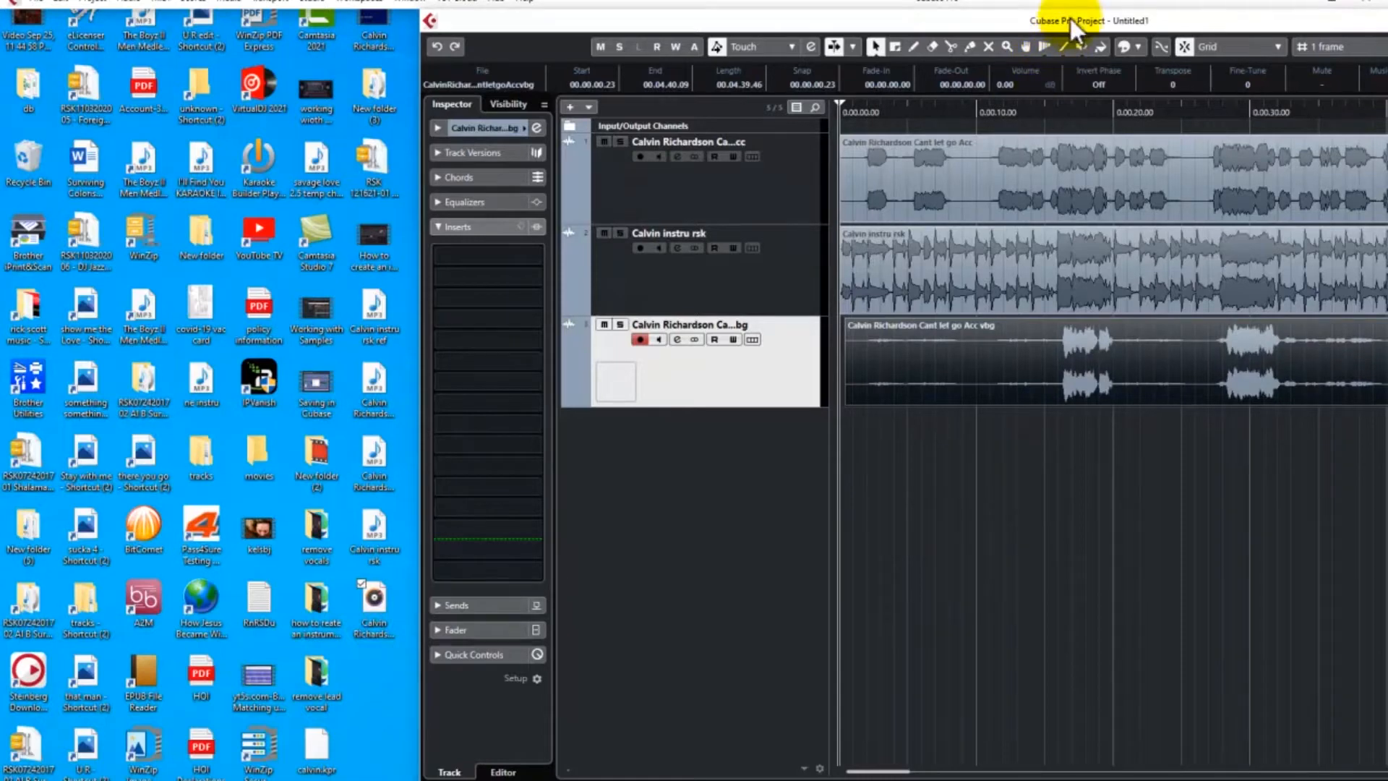
left_click_drag(1054, 21, 726, 27)
left_click_drag(1189, 31, 1076, 47)
left_click(1316, 42)
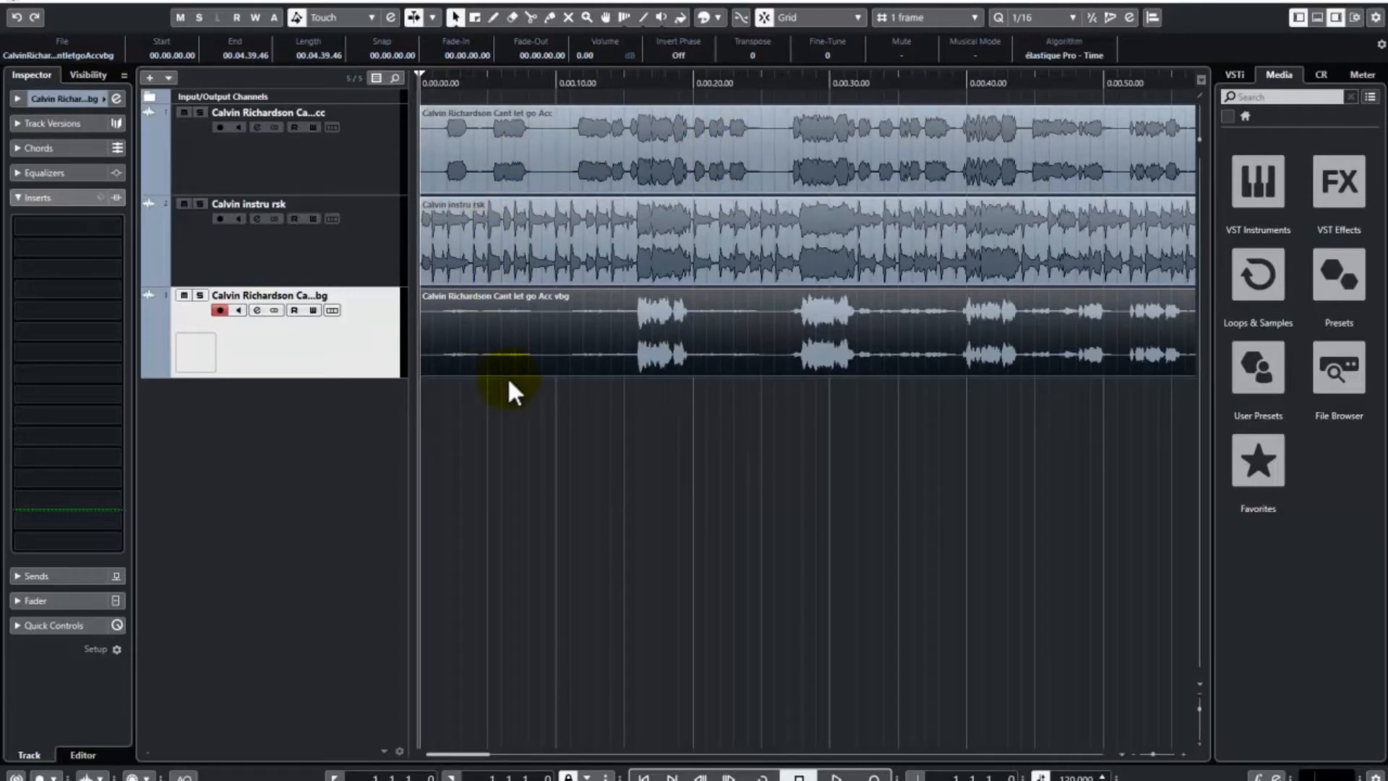
Mute the first Calvin Richardson vocal track, then play the instrumental and vbg tracks from the project start and stop playback
left_click(185, 114)
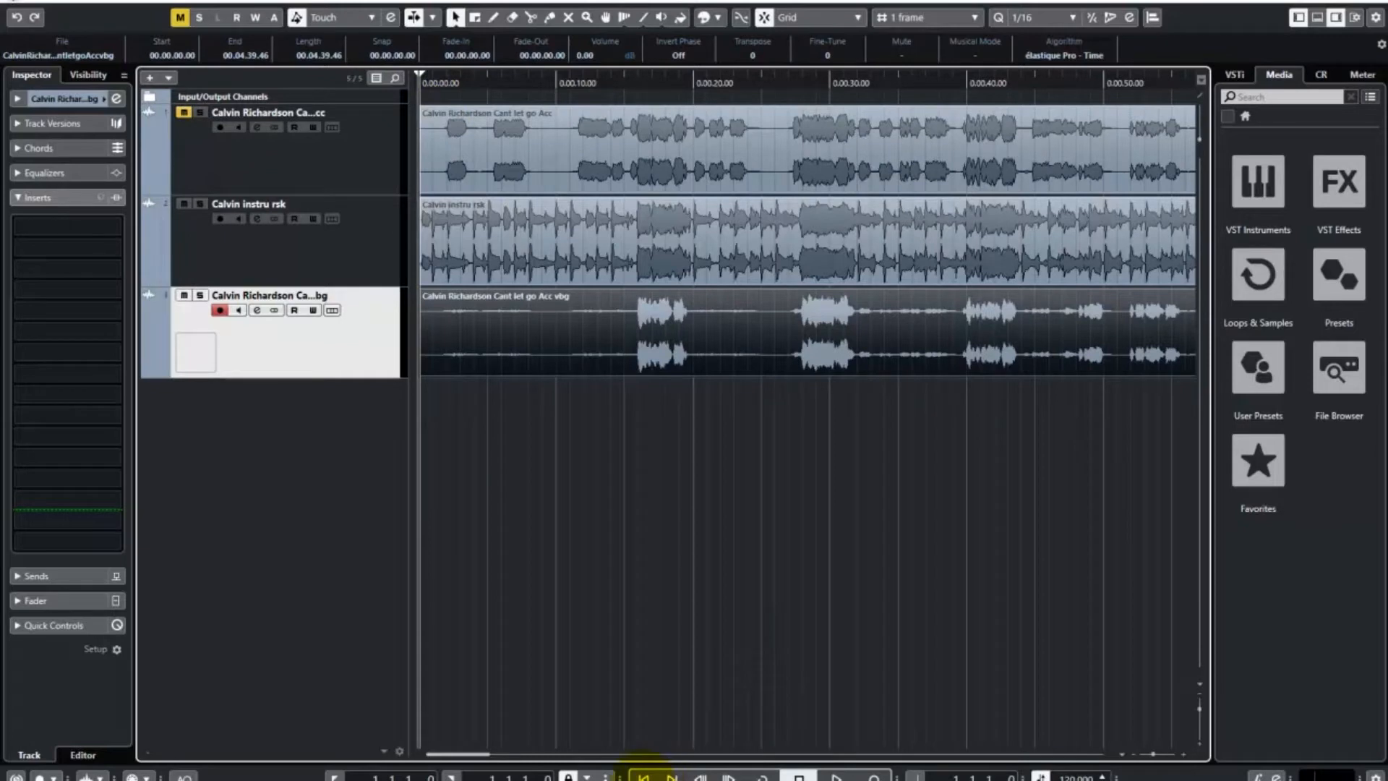
left_click(836, 777)
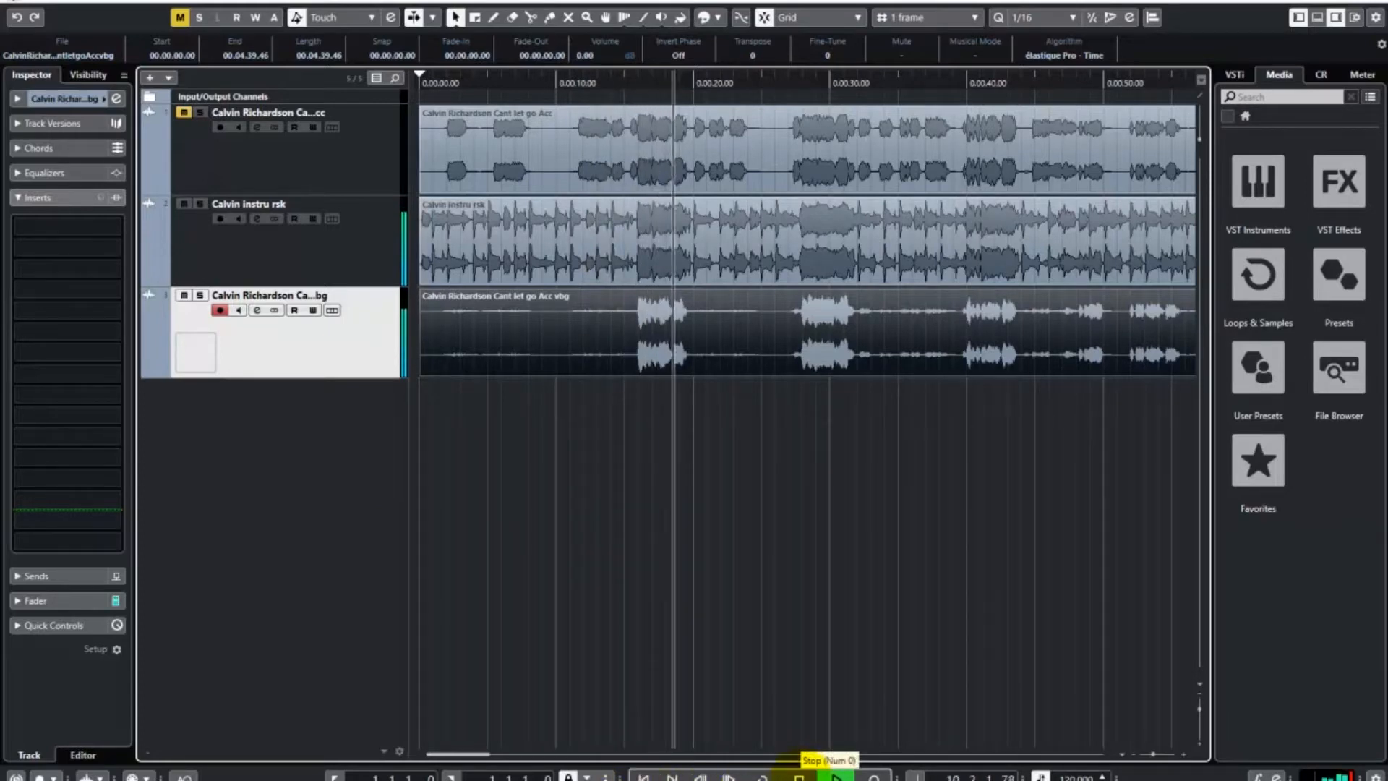
left_click(798, 776)
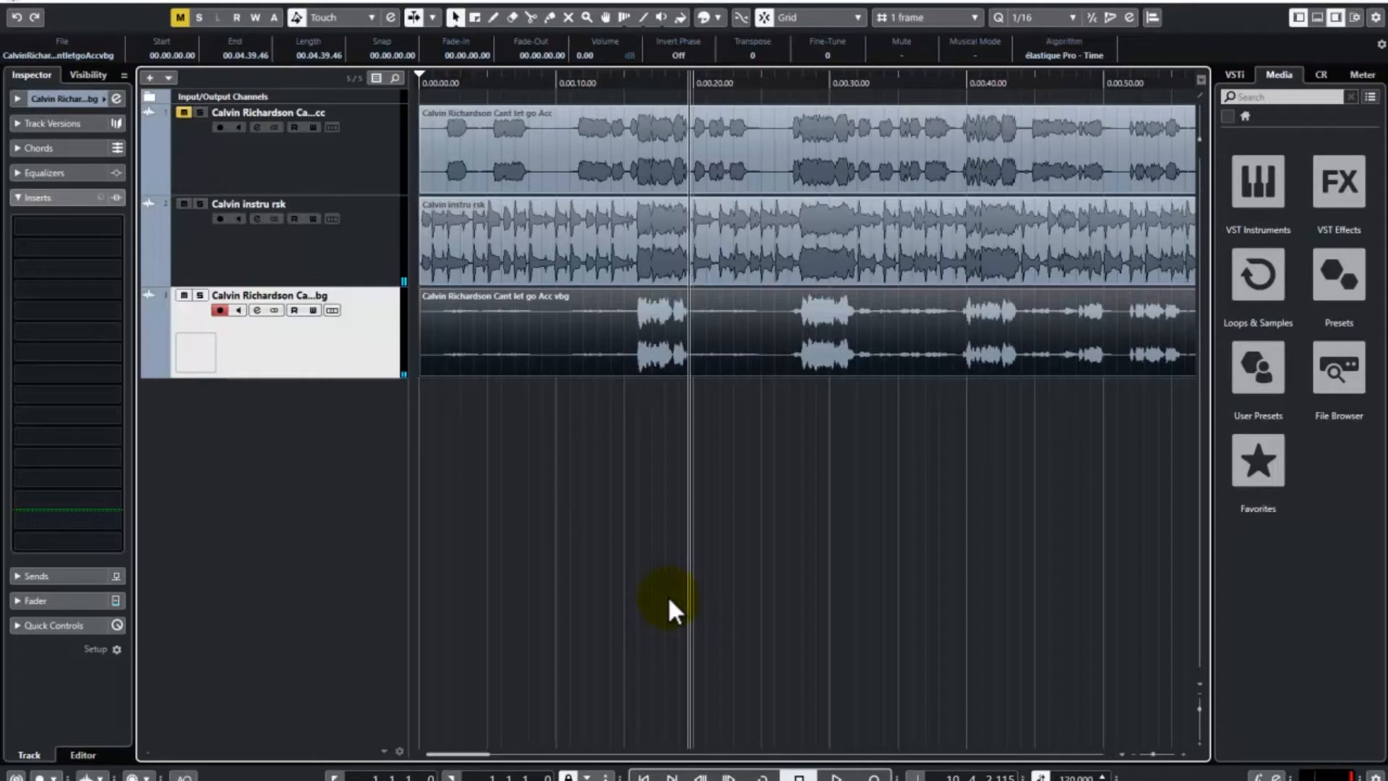
Split the vbg clip at 00.00.15.49 and delete the section before the first background vocal phrase
left_click(530, 18)
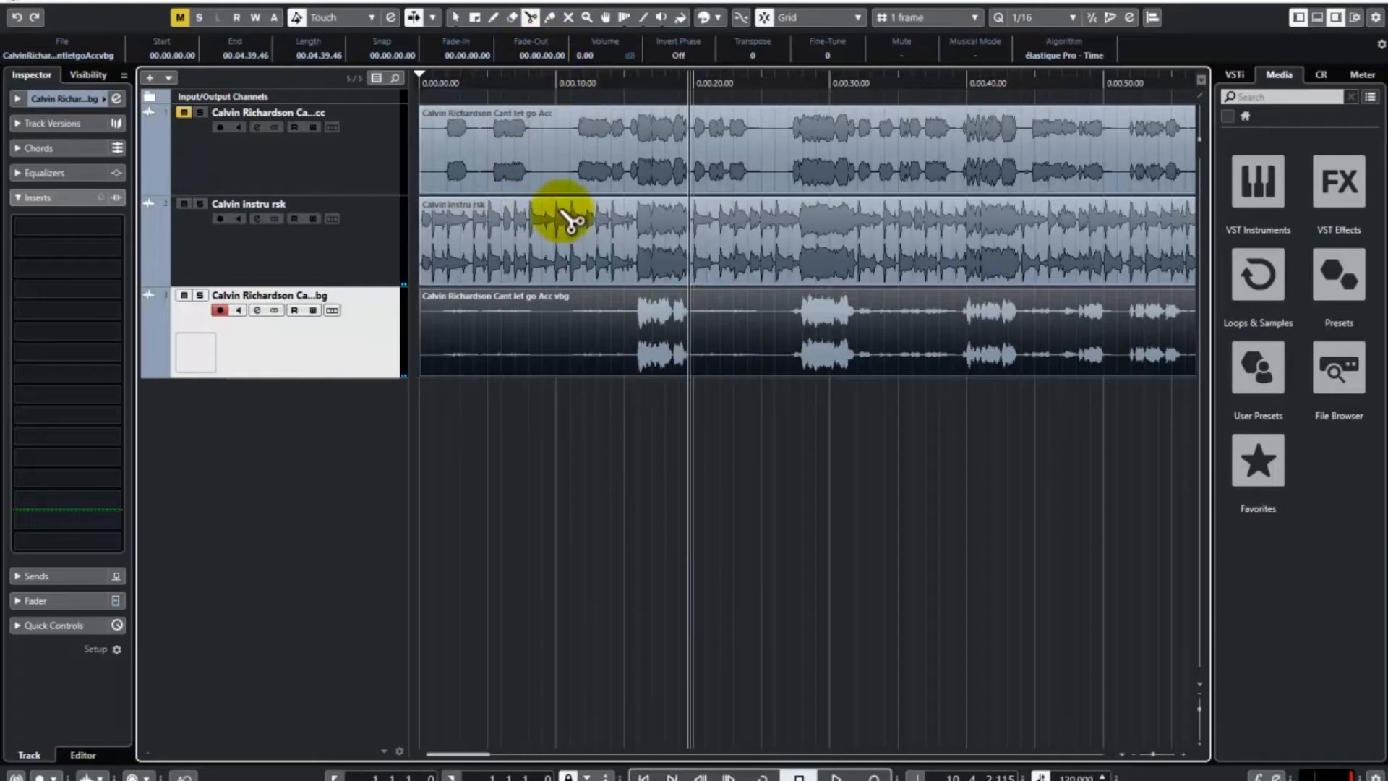
left_click(637, 376)
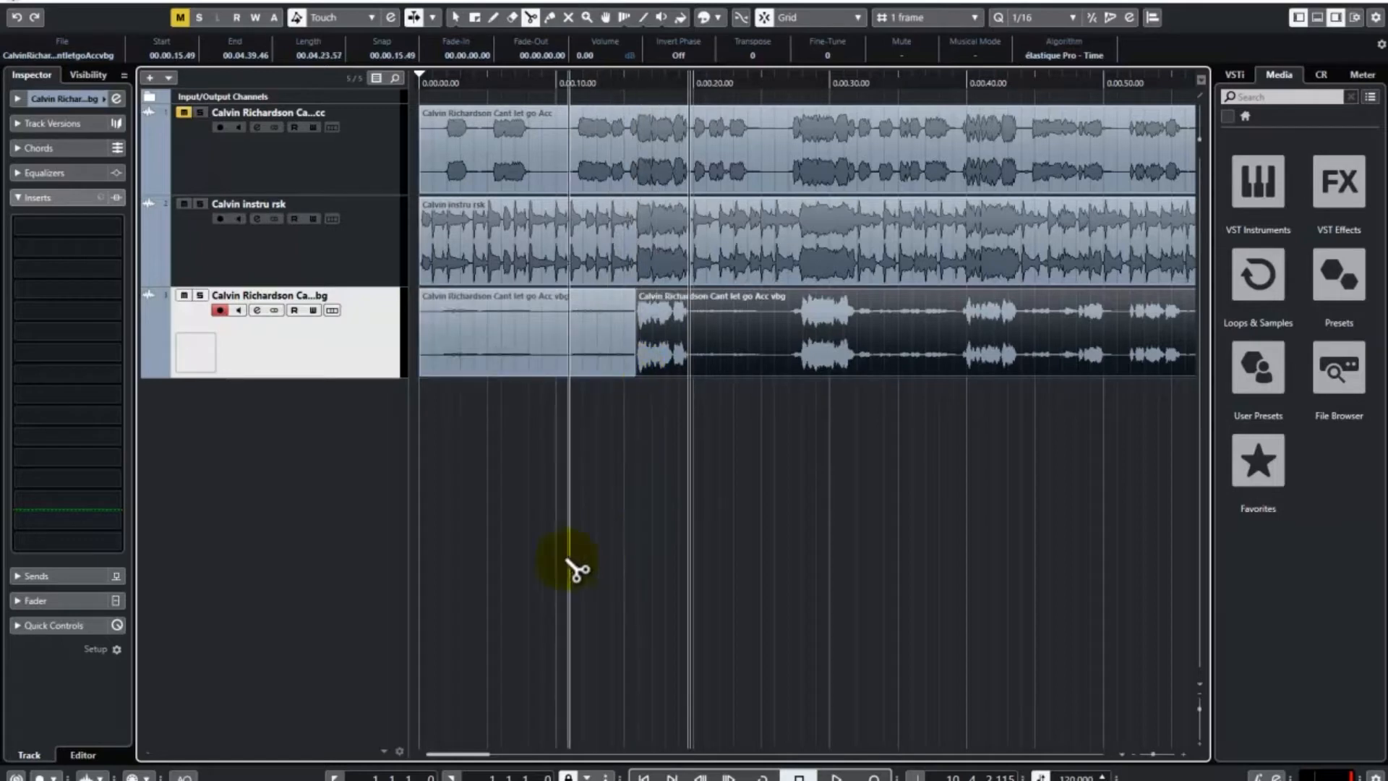
left_click(454, 17)
left_click(502, 350)
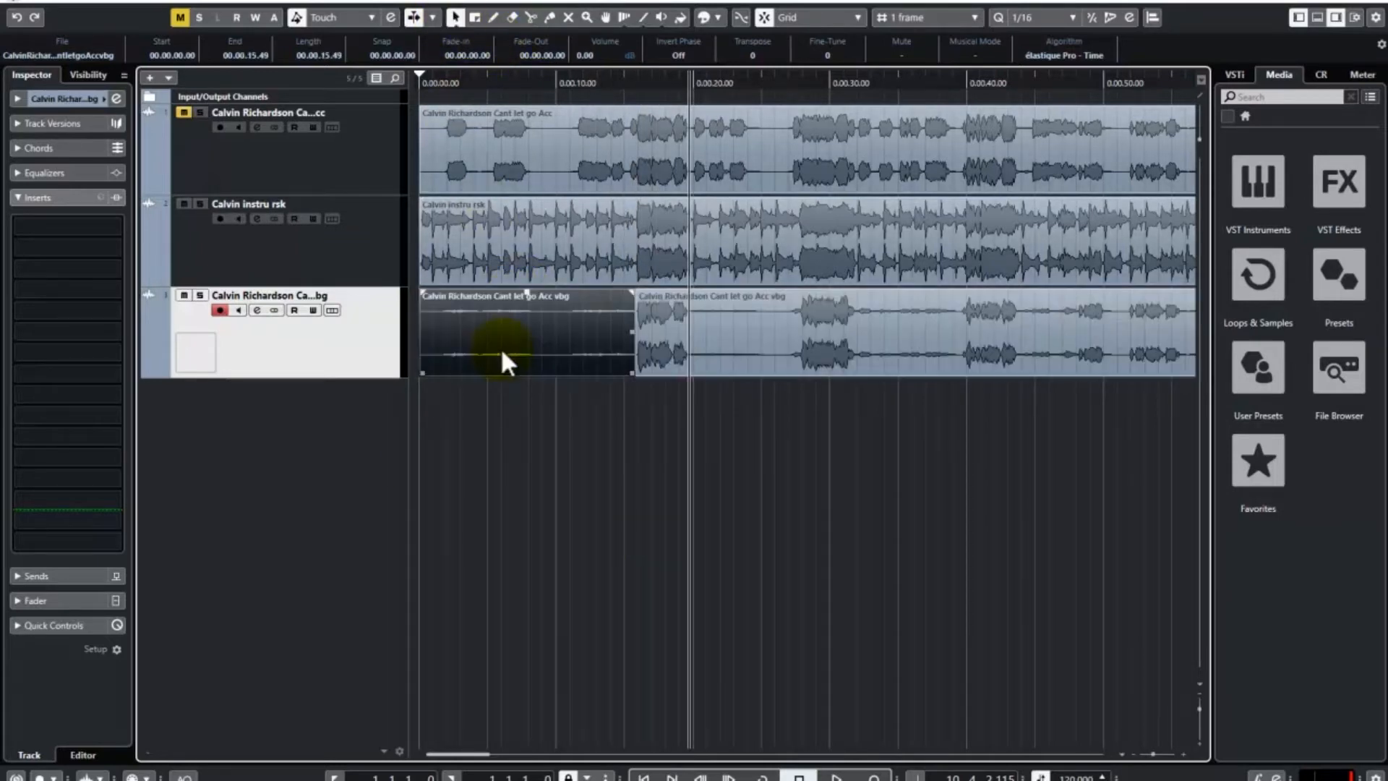
key("Delete")
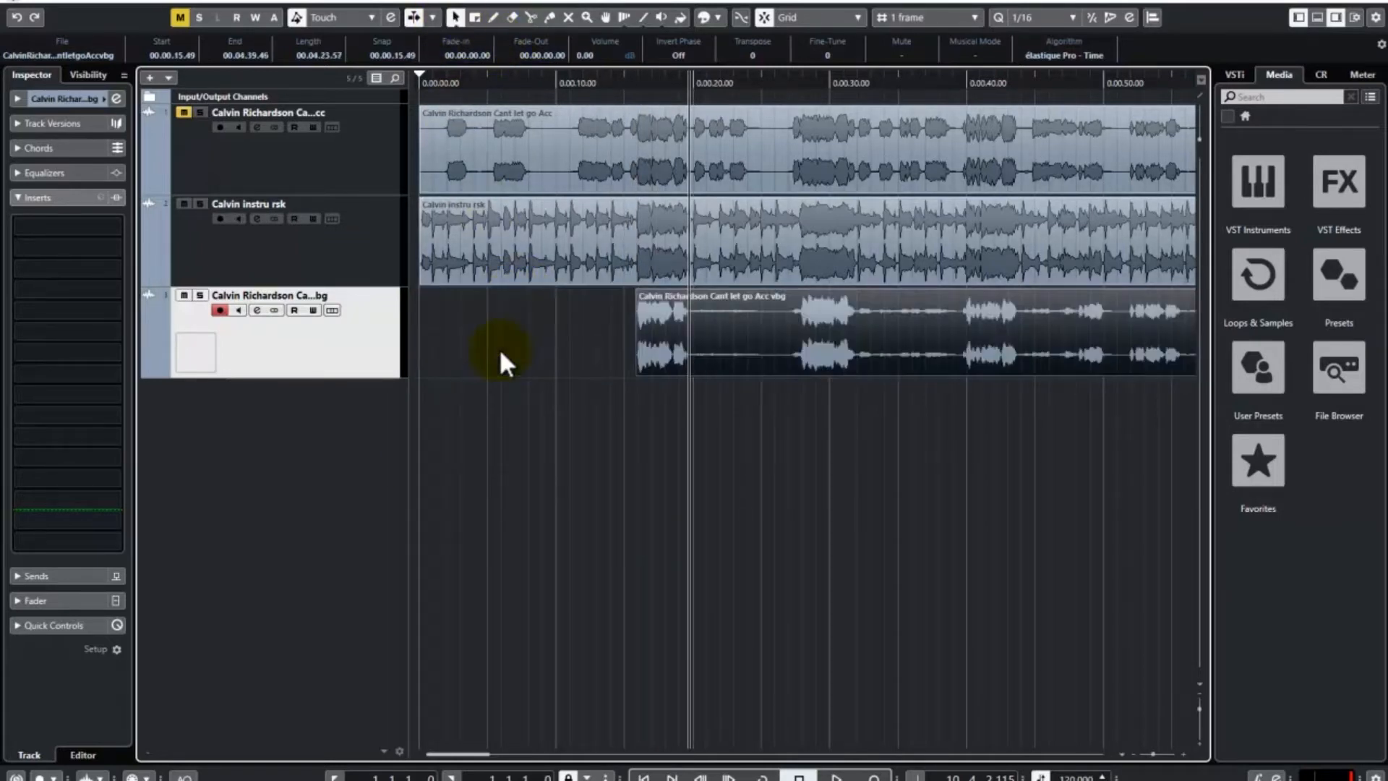
Split the vbg clip after the first background phrase and at 00.00.27.18, and delete the quiet section between the cuts
left_click(531, 20)
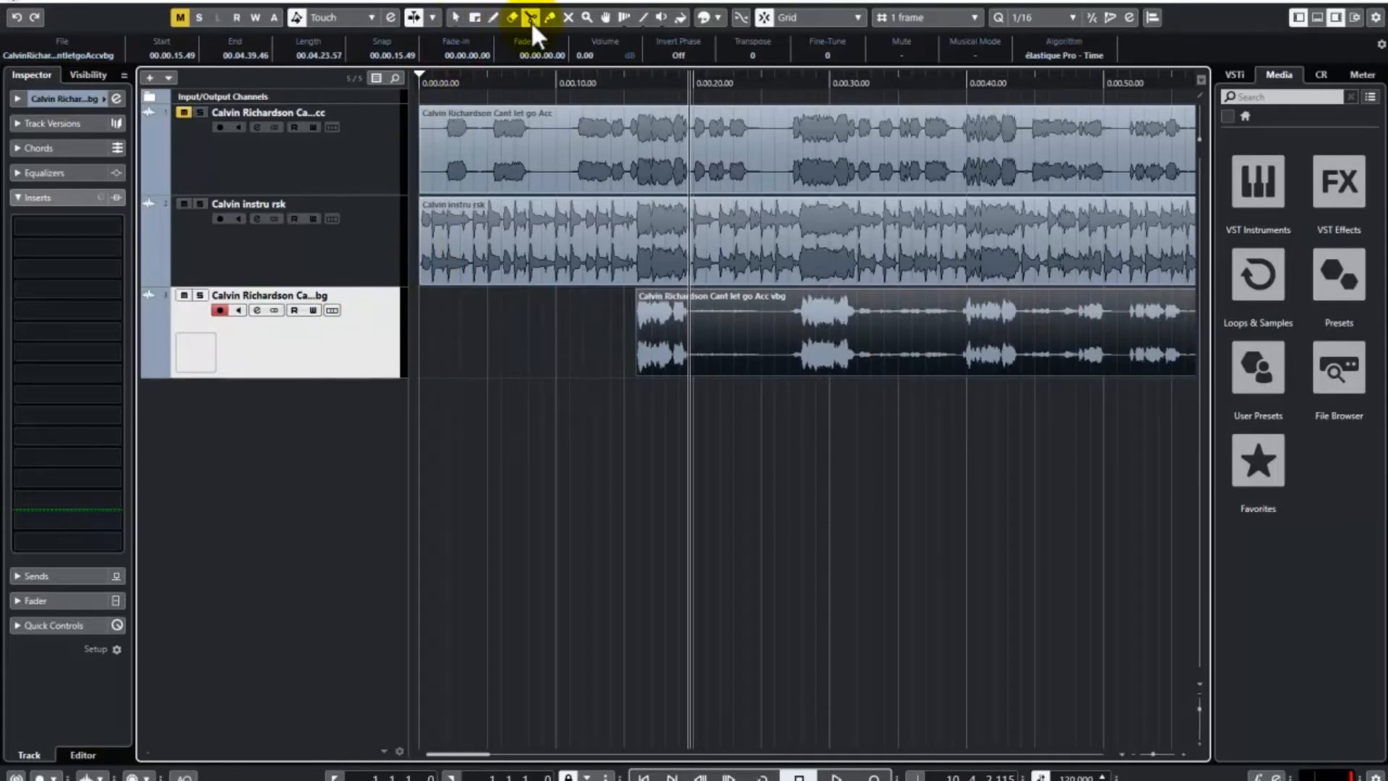
left_click(691, 365)
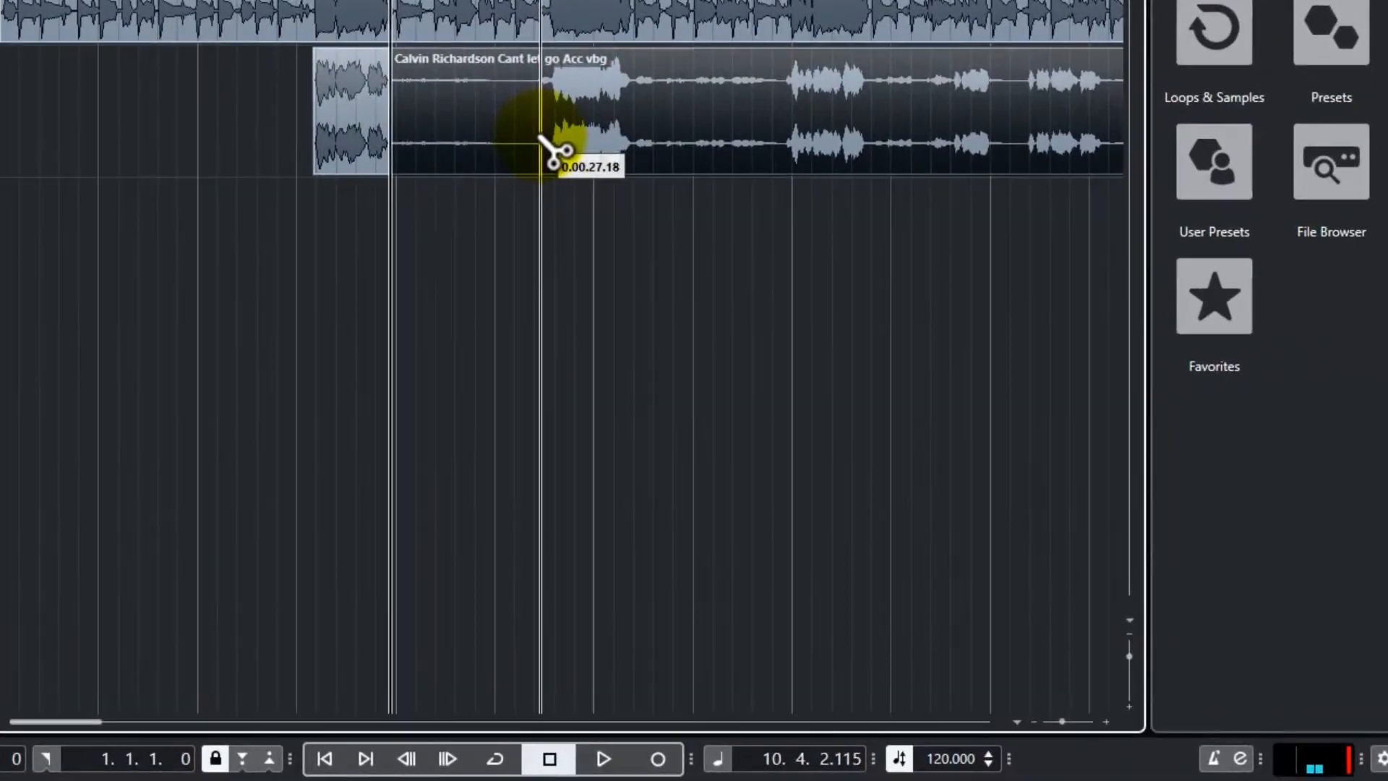
left_click(798, 358)
left_click_drag(487, 251, 446, 124)
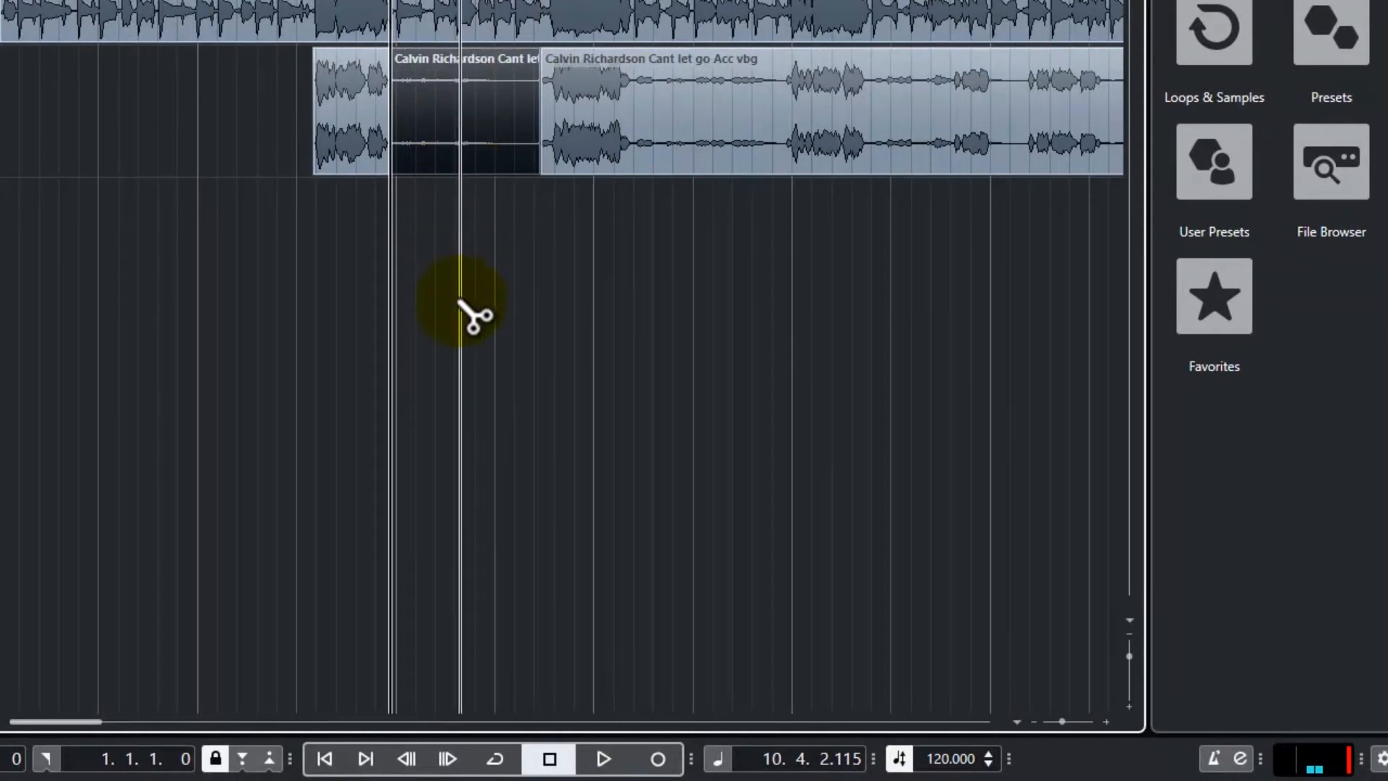
key("Delete")
Play the end of the second background phrase, split the vbg clip at 00.00.32.03 and 00.00.39.41, and delete the section between
left_click_drag(70, 722, 110, 723)
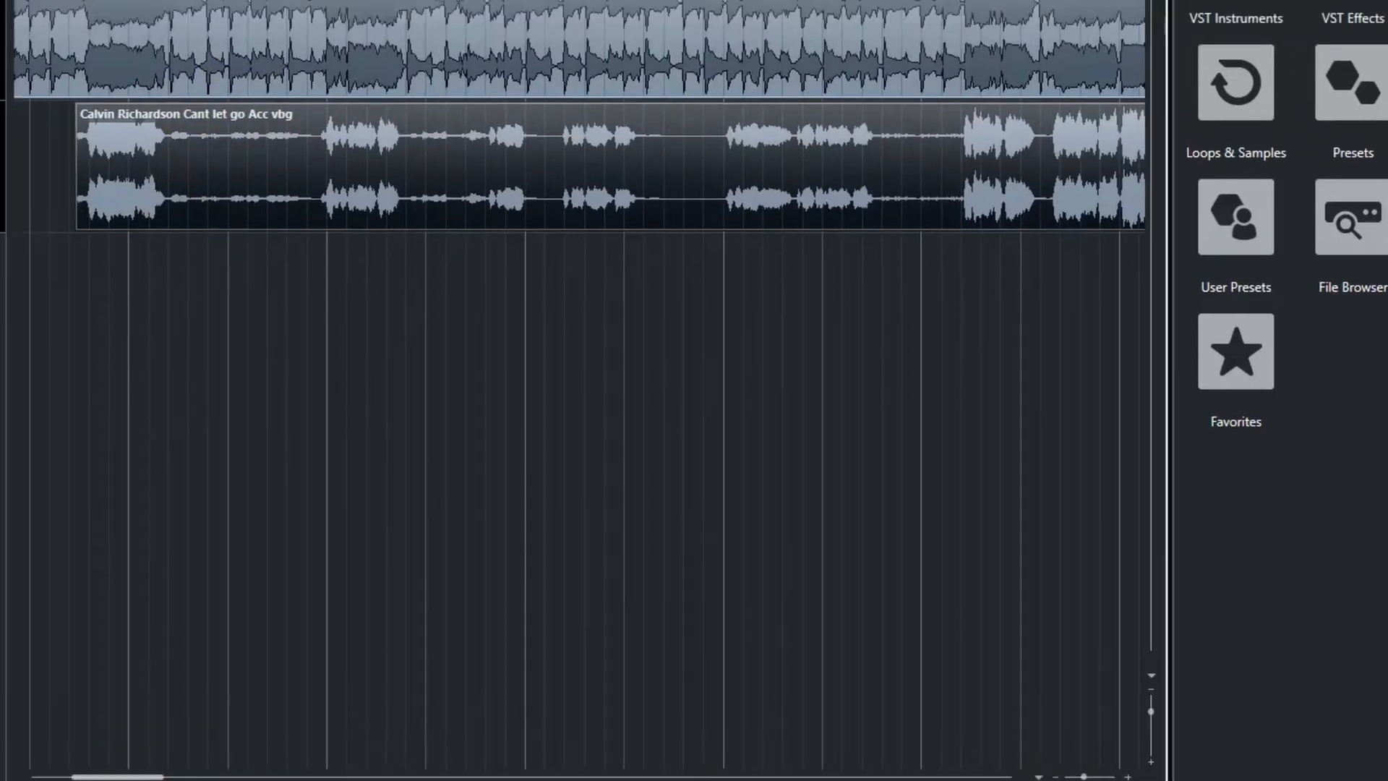
left_click_drag(289, 115, 303, 147)
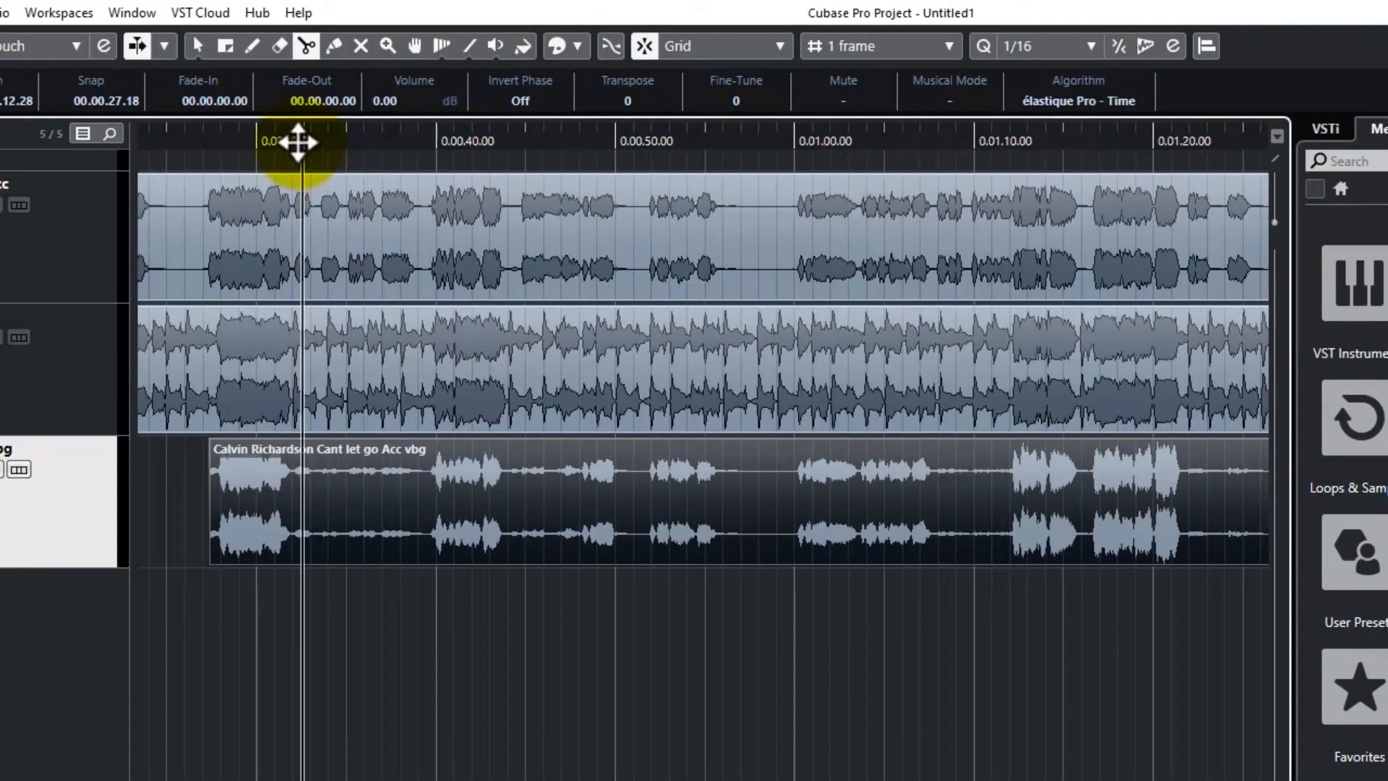
left_click_drag(280, 132, 290, 152)
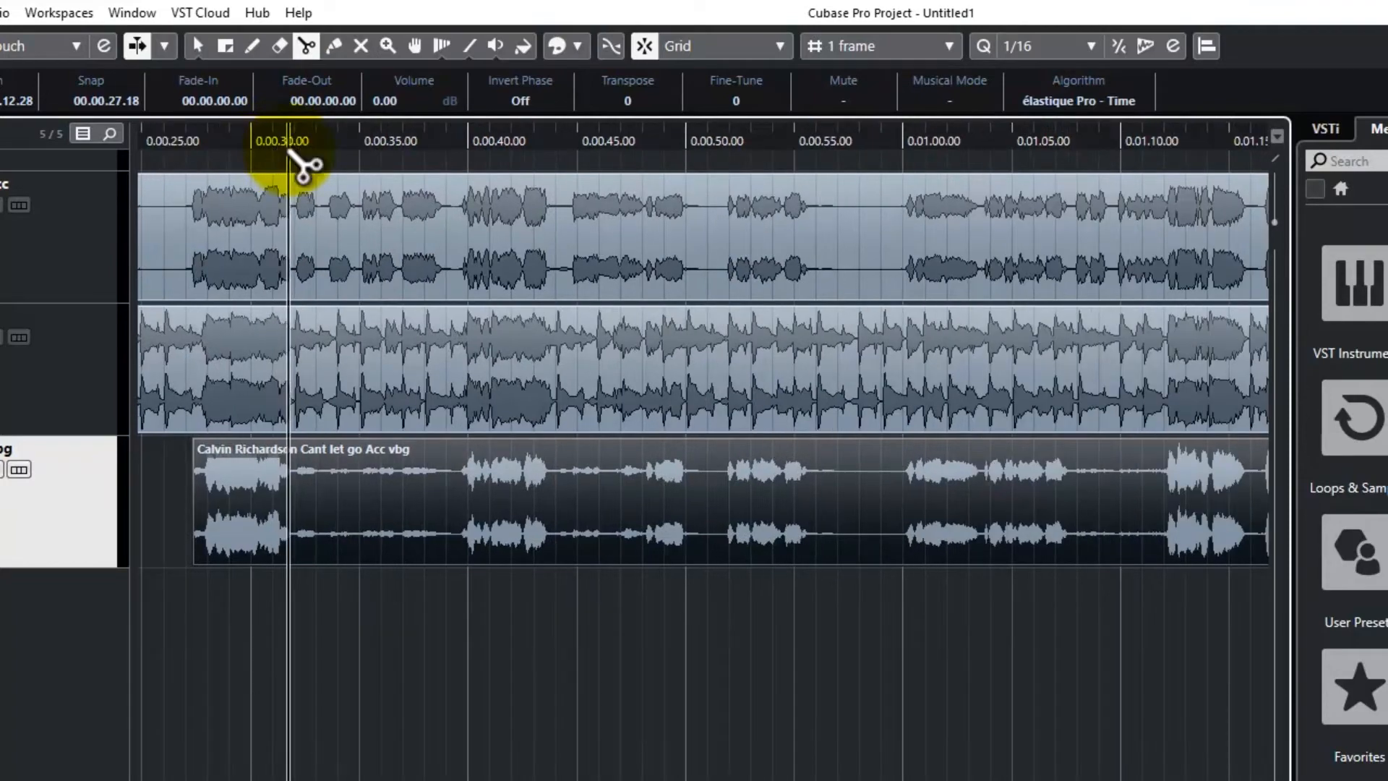
key("space")
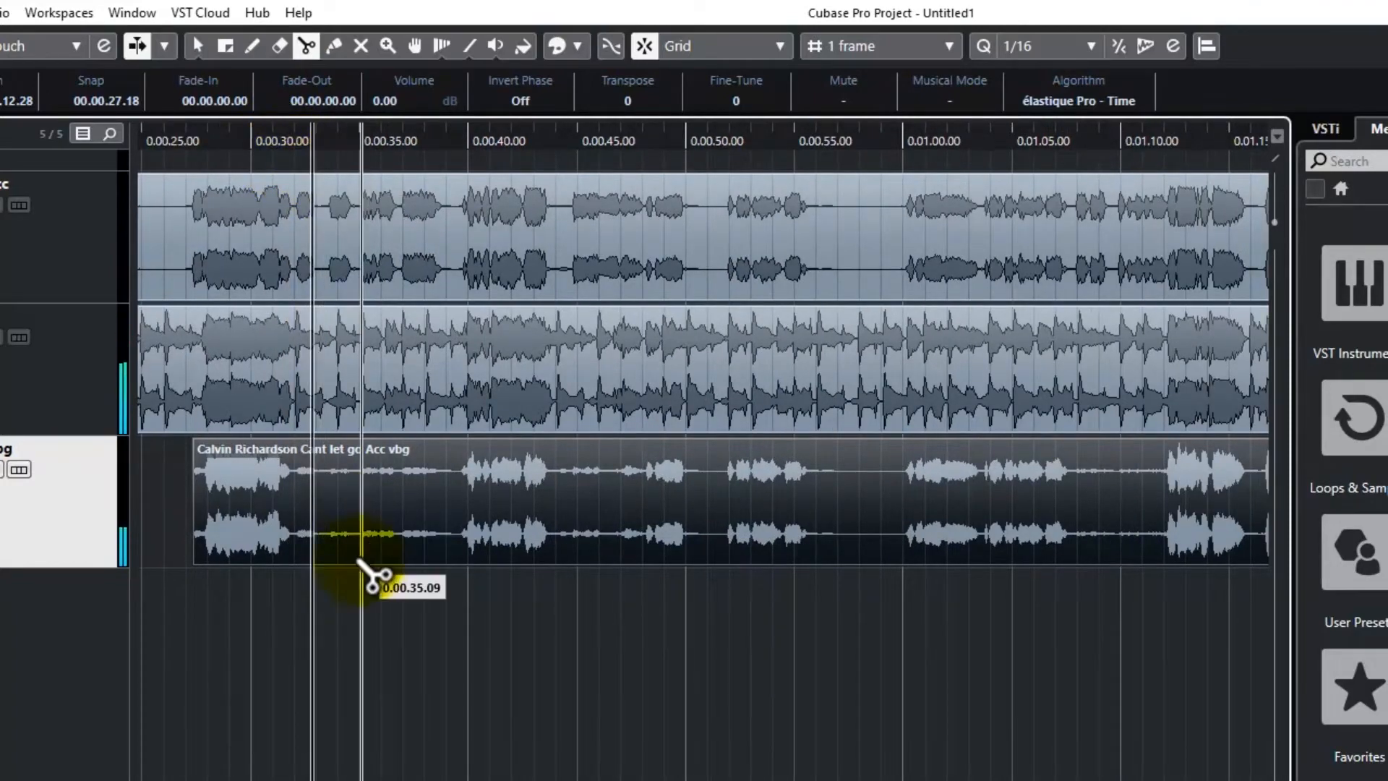
left_click(297, 555)
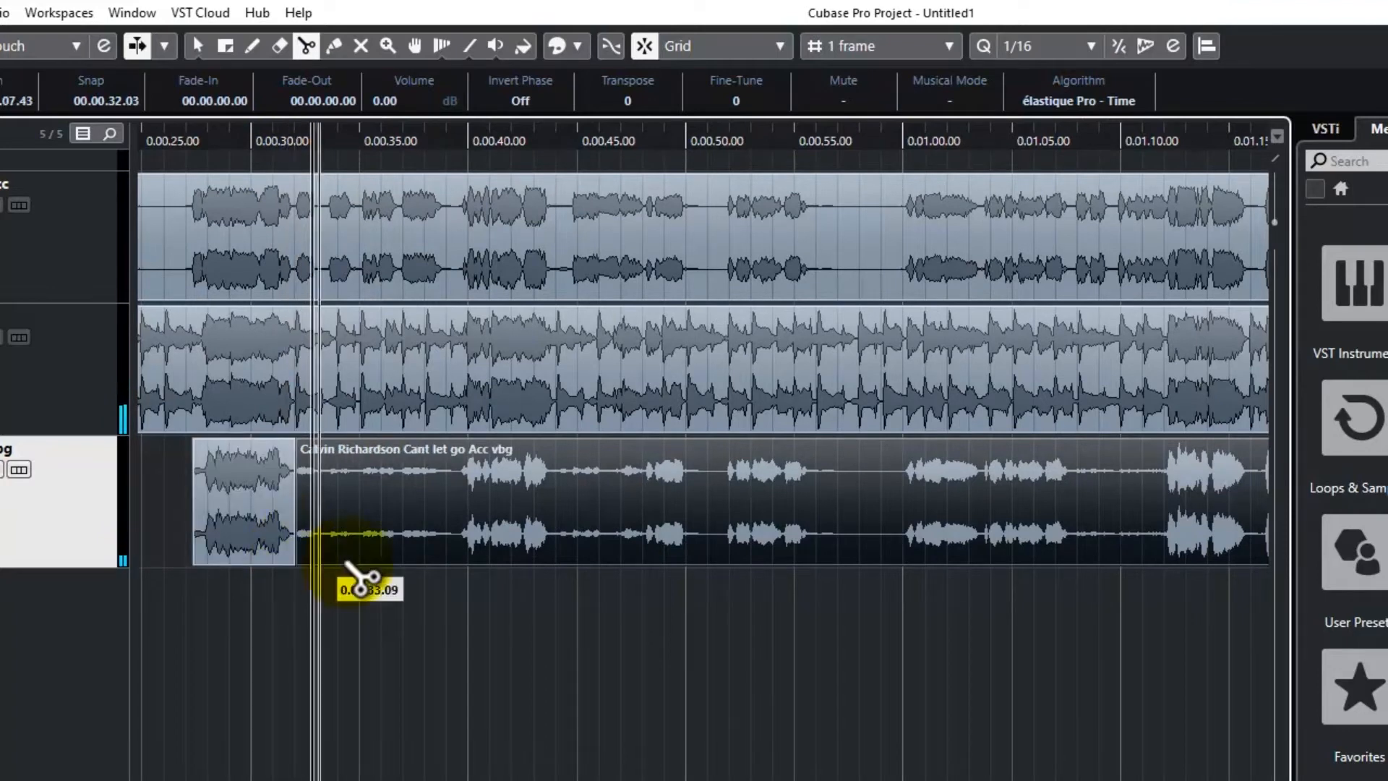
left_click(462, 561)
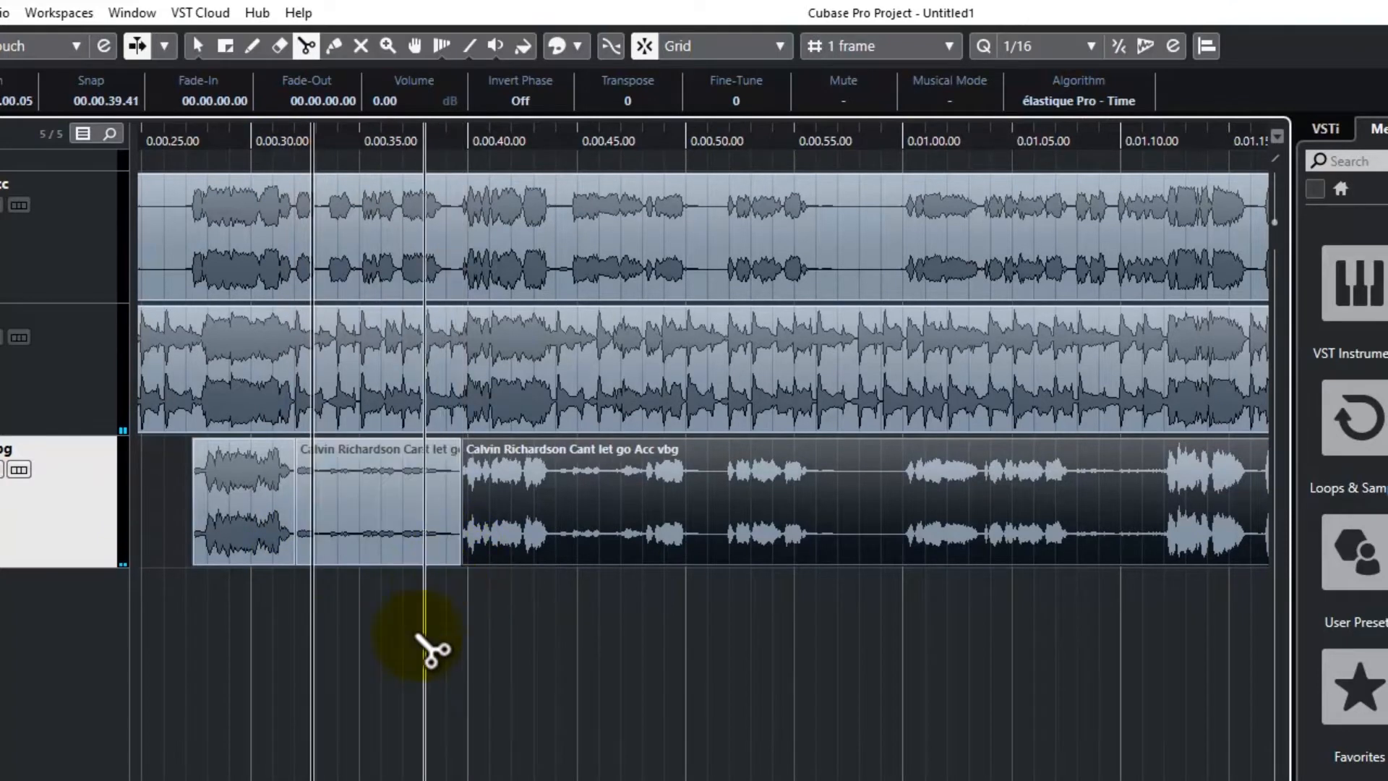
key("Delete")
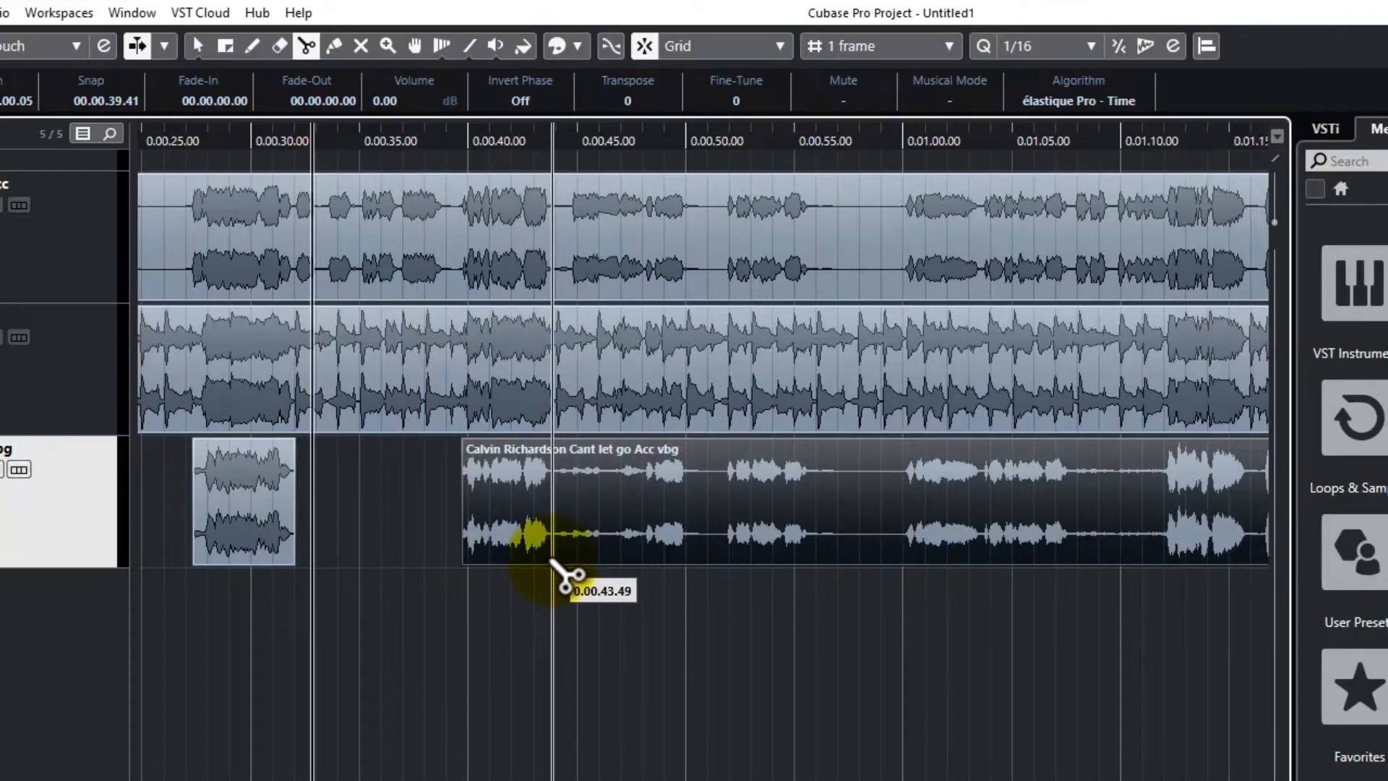
Play back the first two trimmed background vocal phrases with the instrumental and stop after the second one
left_click_drag(186, 145, 62, 93)
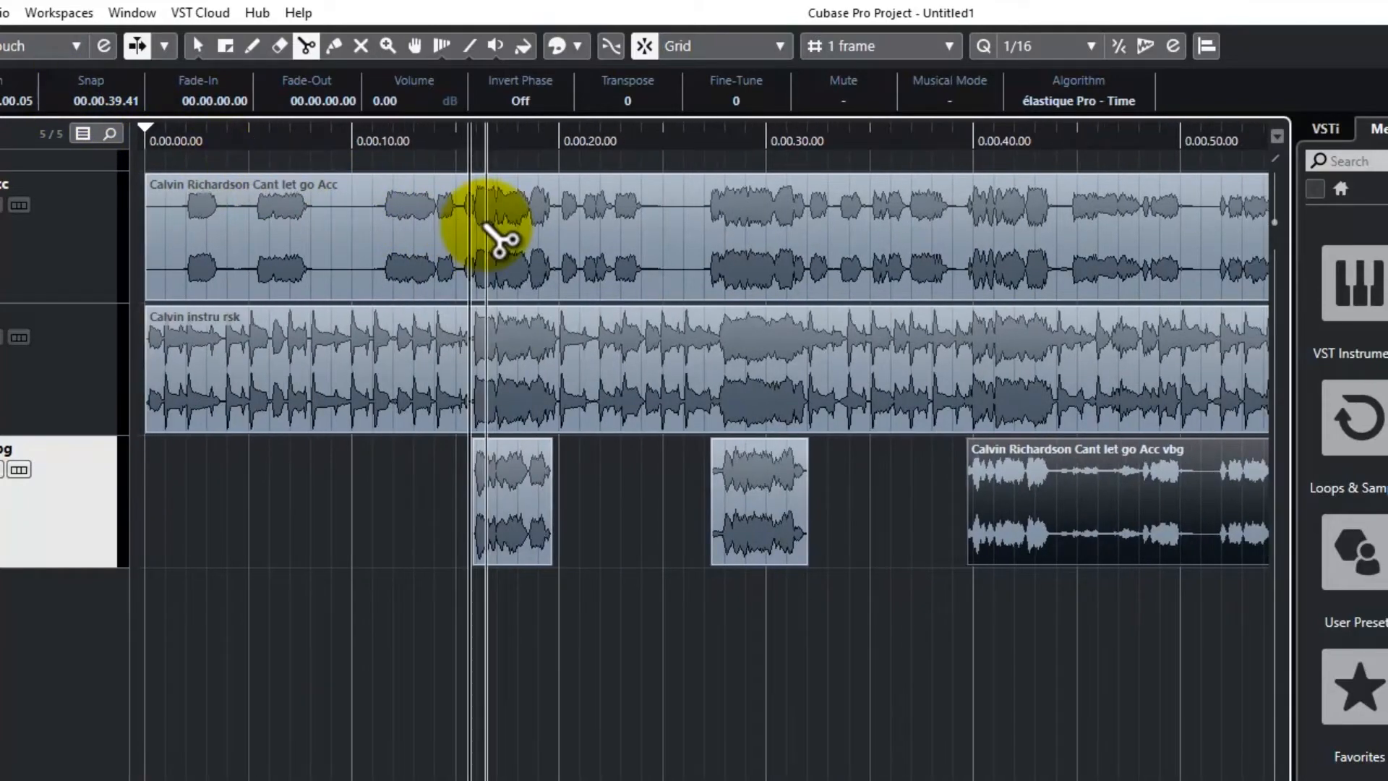
key("space")
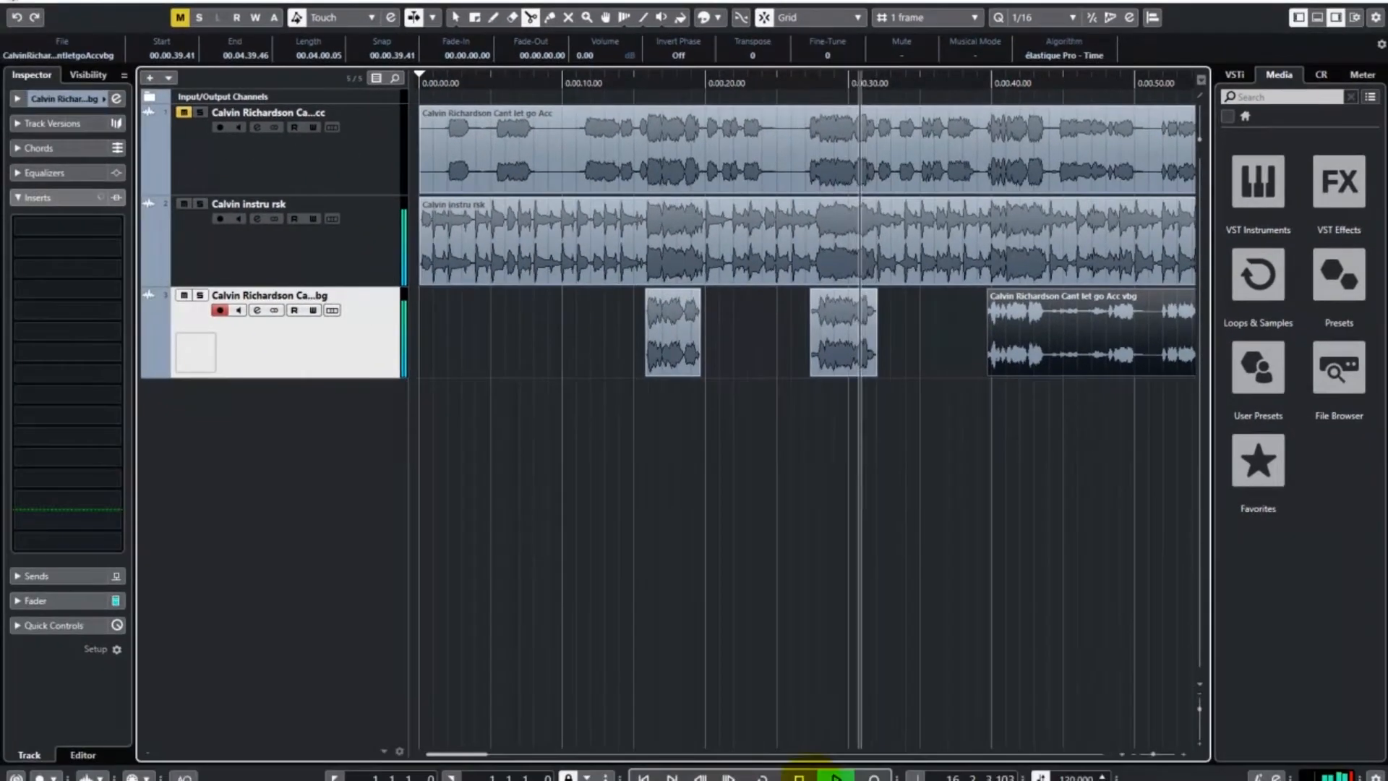
left_click(798, 777)
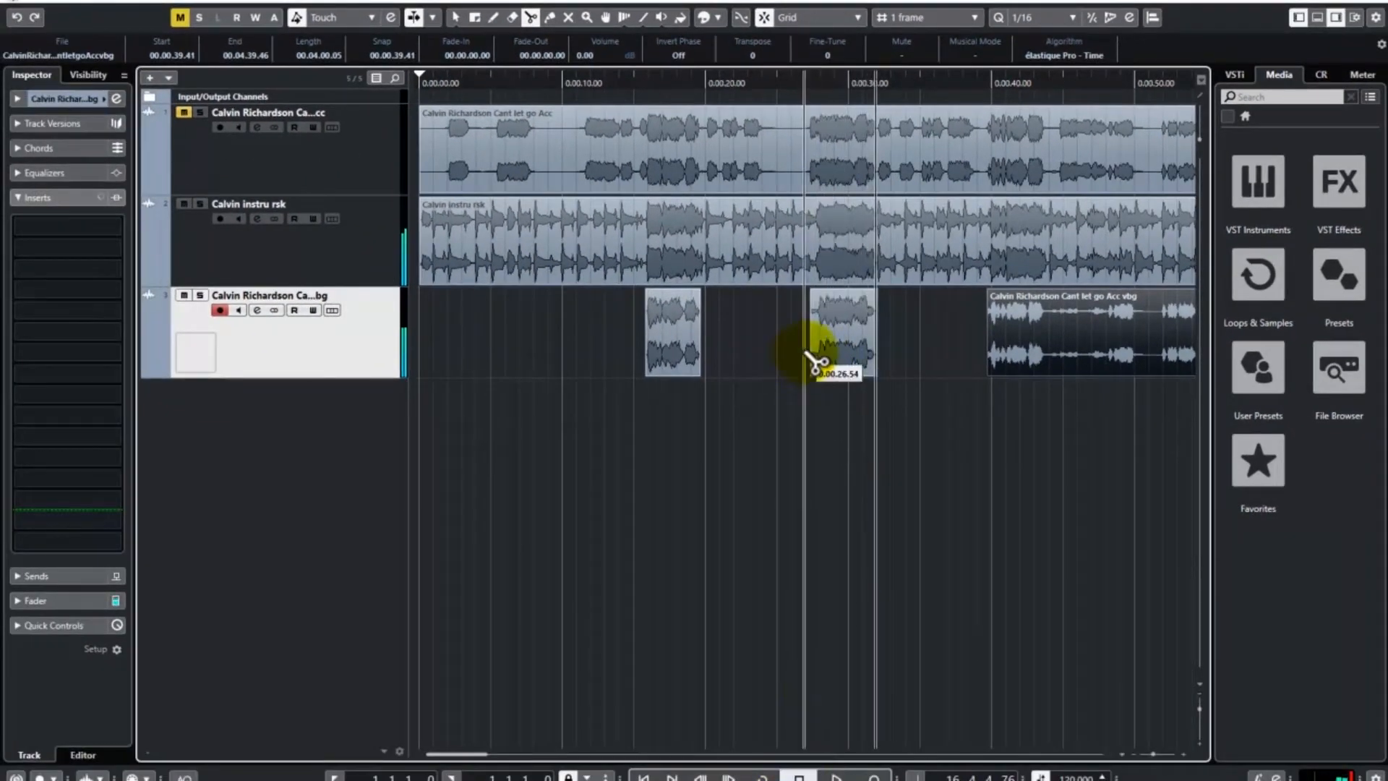
Split the second background phrase at 00.00.27.51 and delete the short leftover piece at its beginning
left_click(1183, 756)
left_click(1183, 756)
left_click(1184, 755)
left_click(1183, 755)
left_click(1183, 756)
left_click(1183, 756)
left_click(1184, 755)
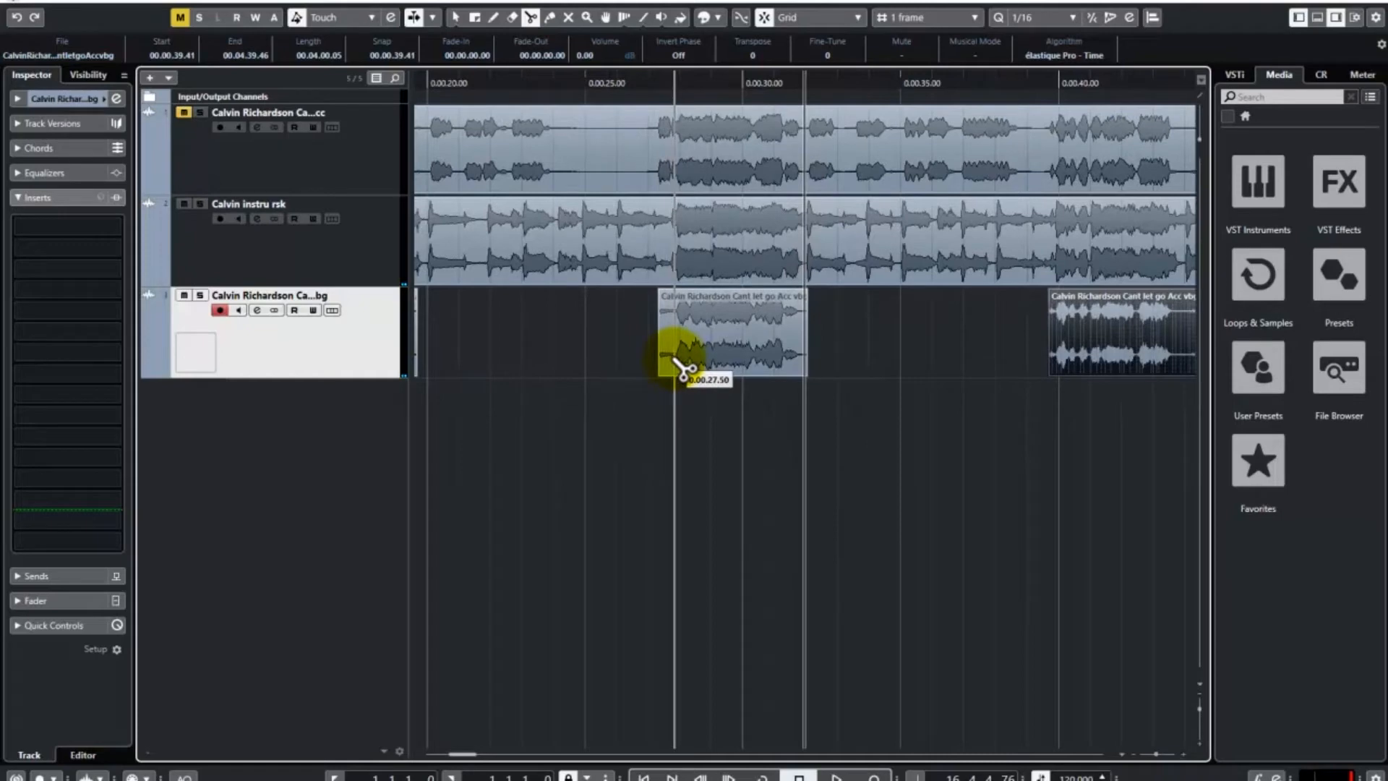
left_click(638, 360)
left_click(674, 367)
key("Delete")
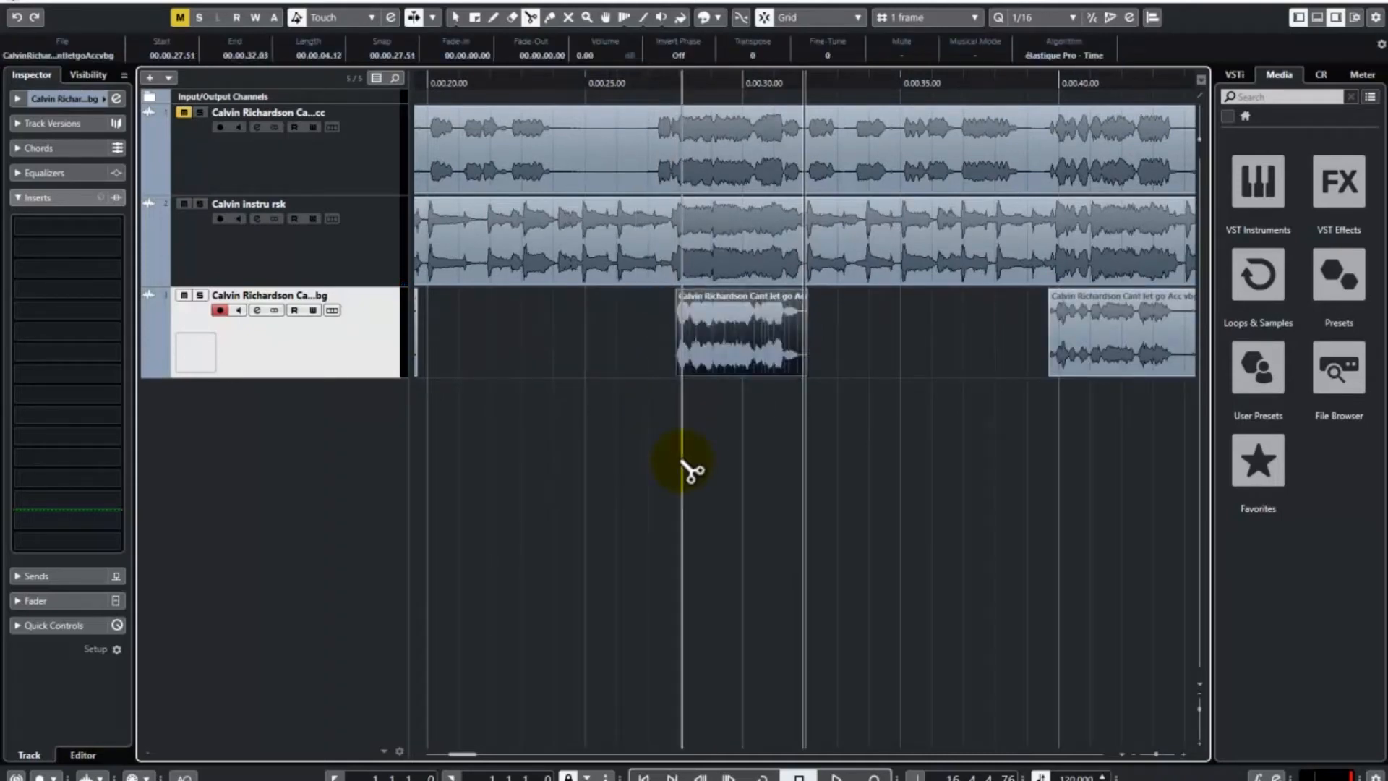
Play the retrimmed second background phrase from just before its start and return the cursor ahead of it
left_click(647, 83)
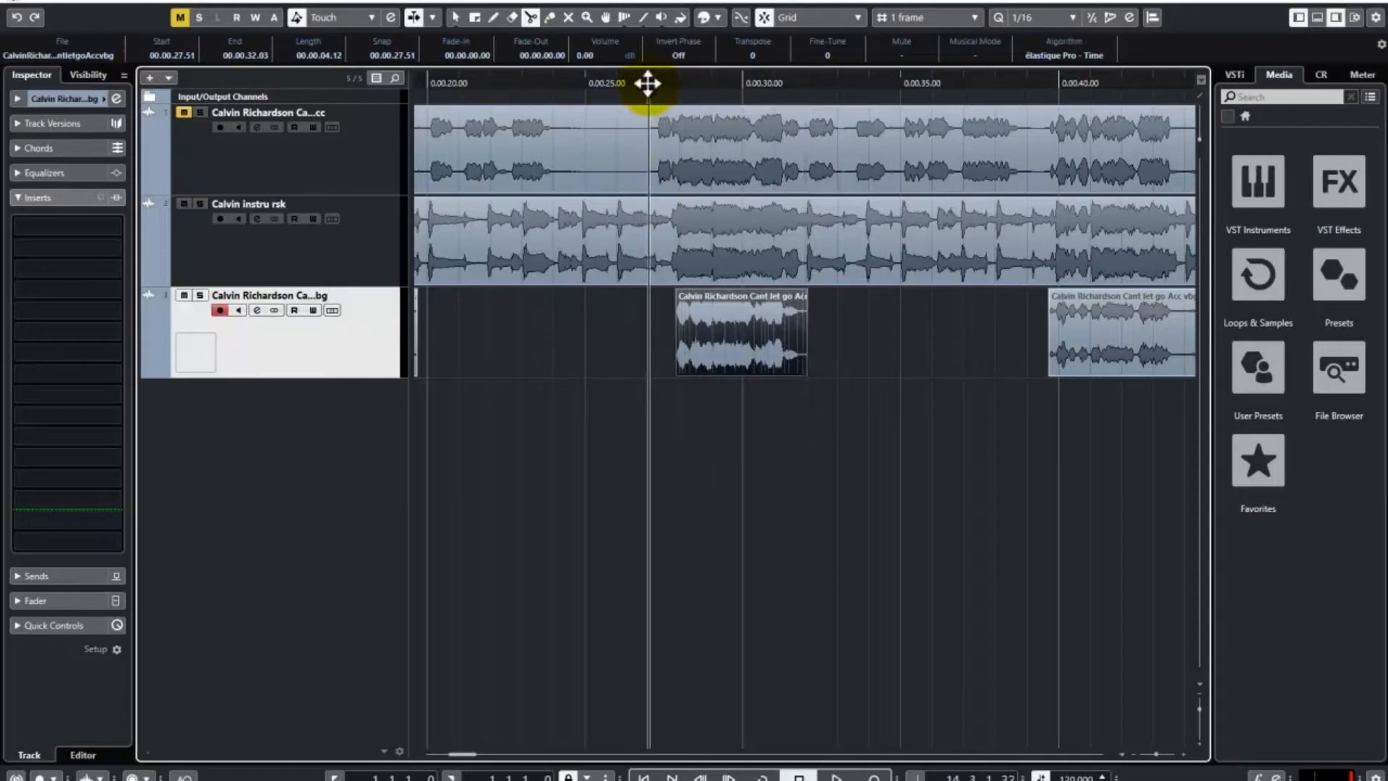
key("space")
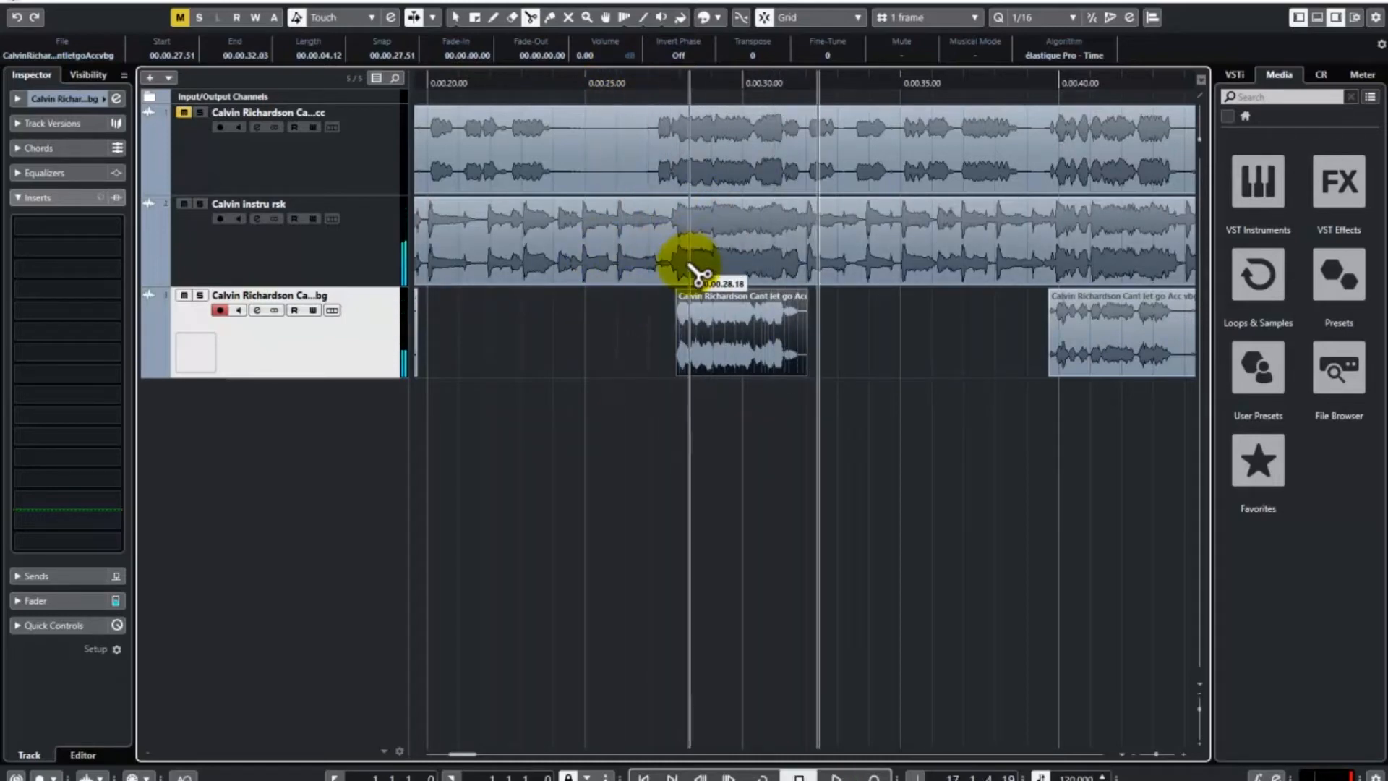
left_click(637, 79)
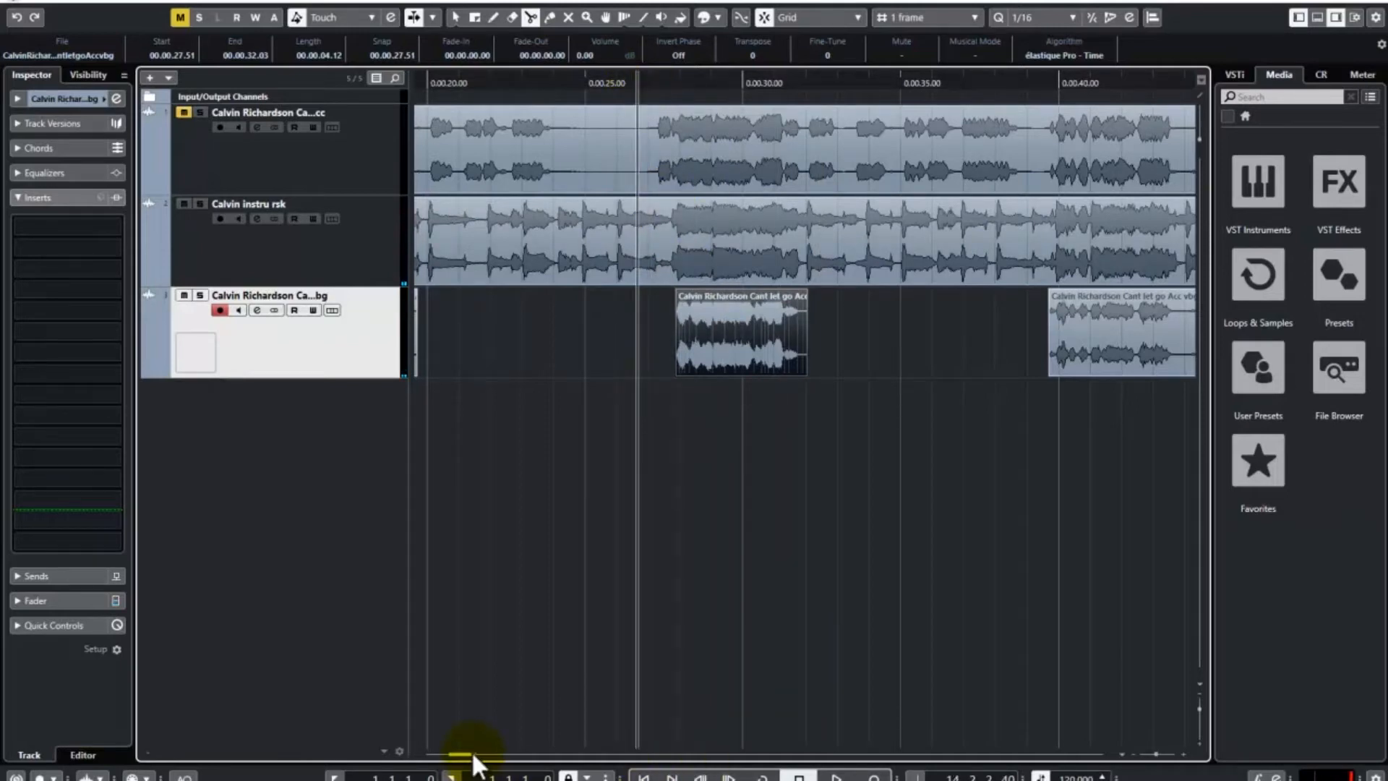
Play the third background phrase, split the vbg clip at 00.00.43.37 and 00.01.00.02, and delete the section between
left_click_drag(473, 756, 492, 762)
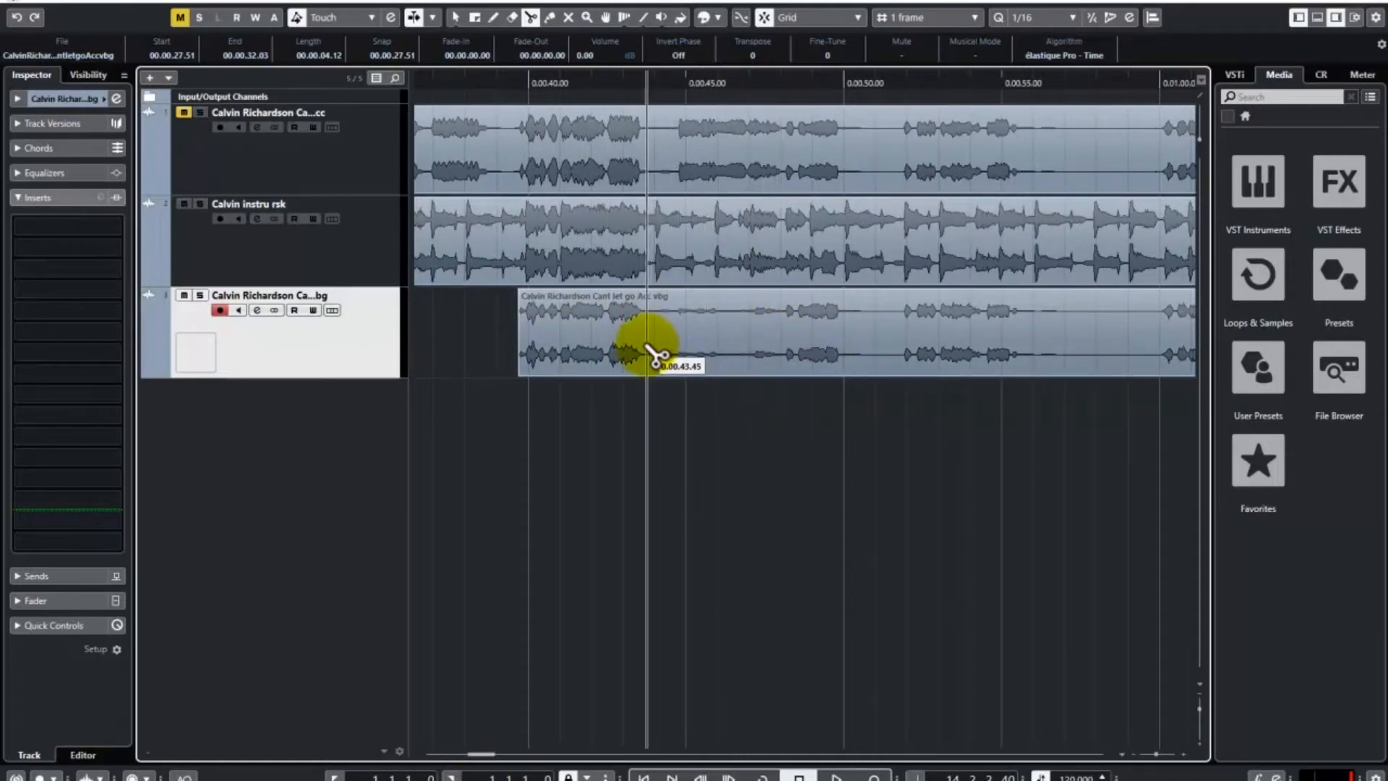
left_click(653, 80)
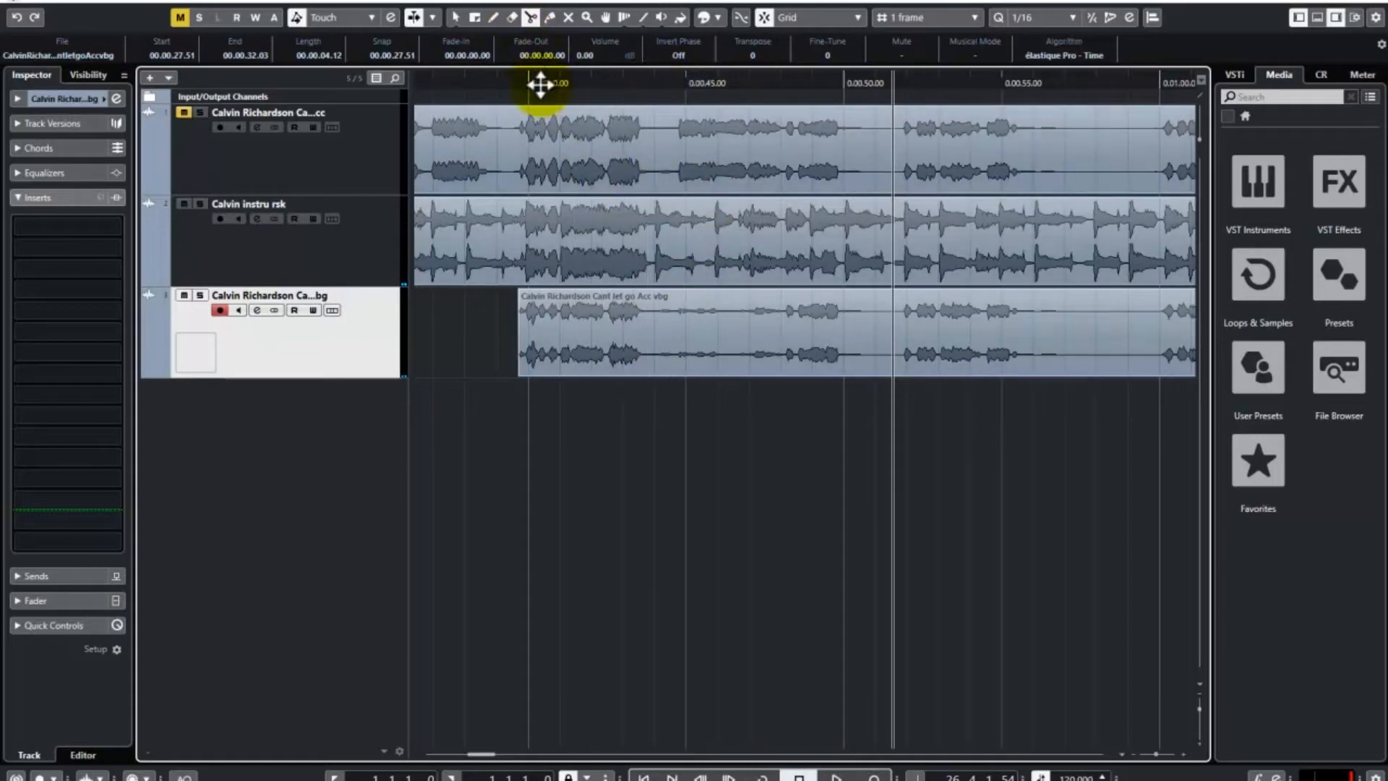
left_click(643, 352)
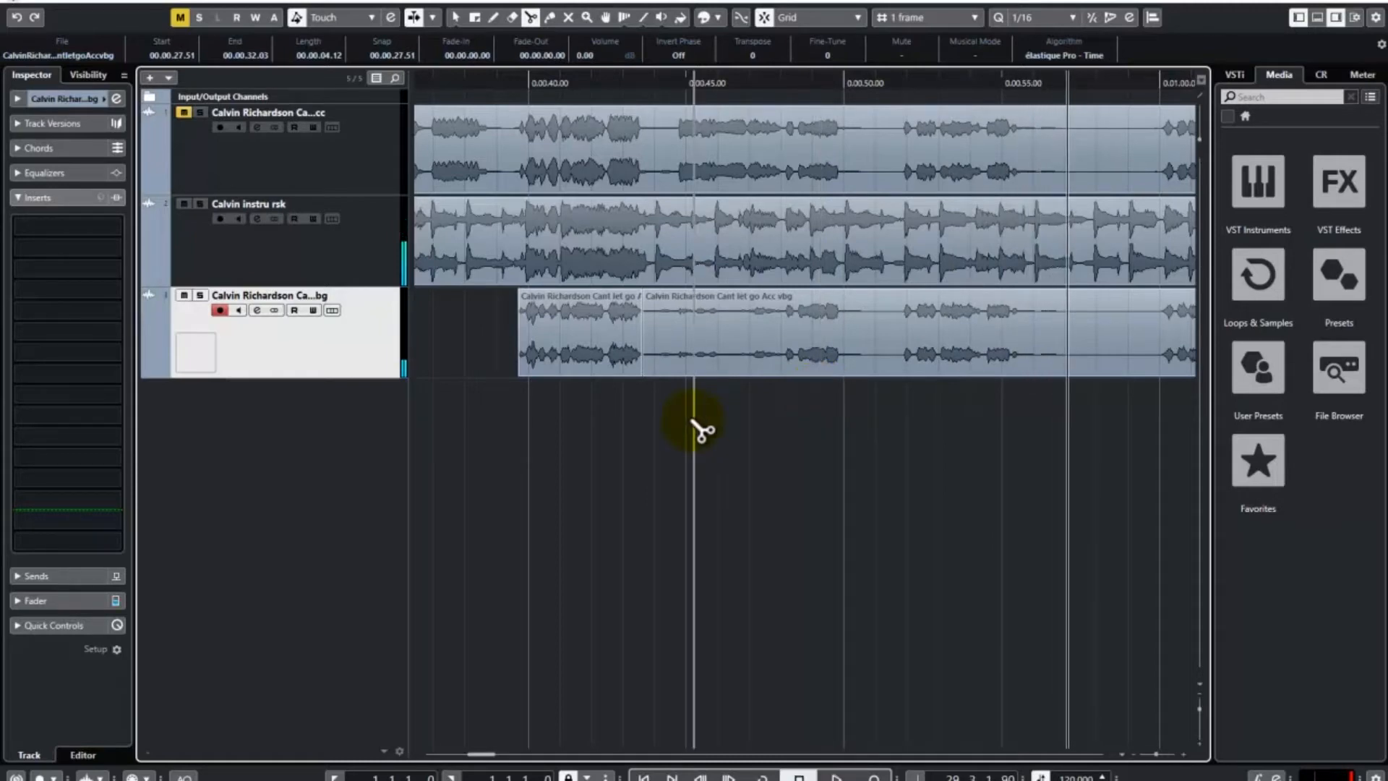
left_click(1164, 337)
left_click_drag(712, 461, 768, 356)
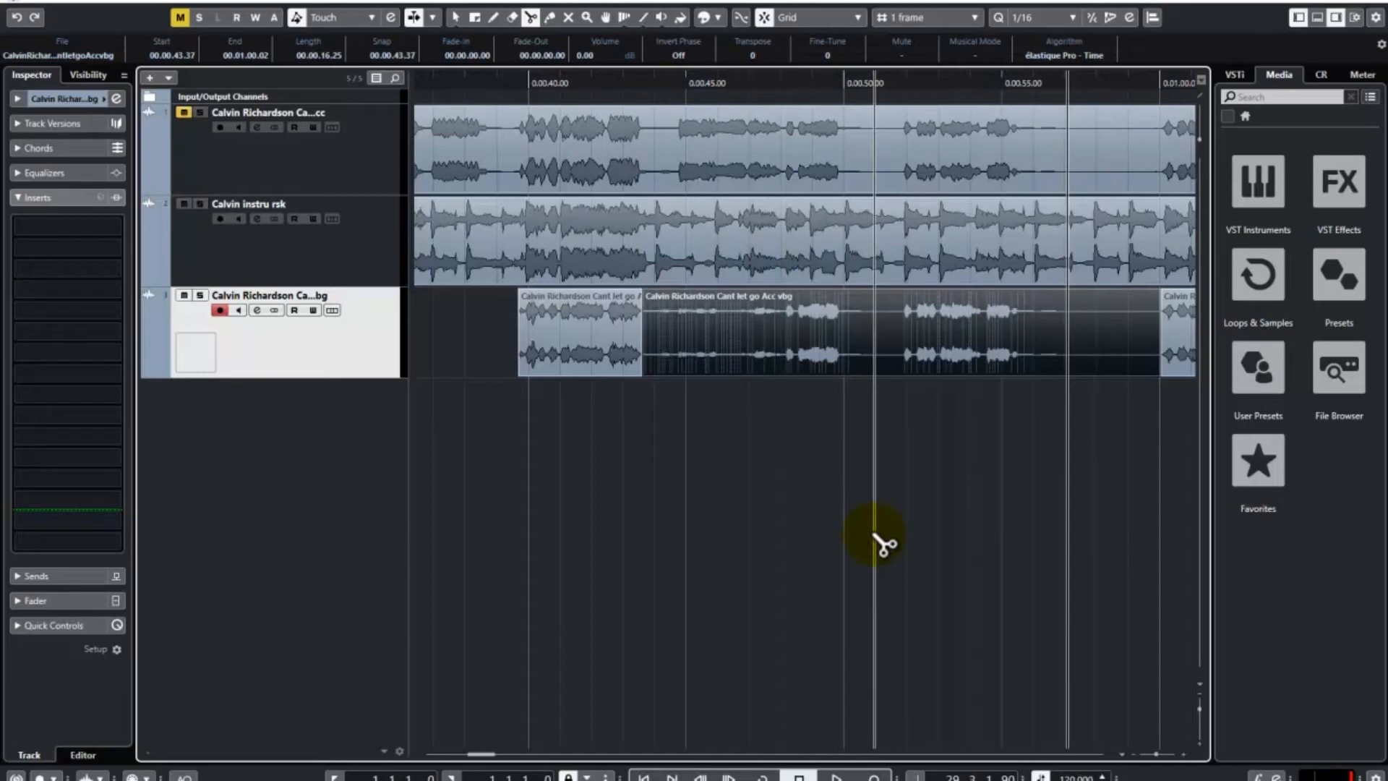
key("Delete")
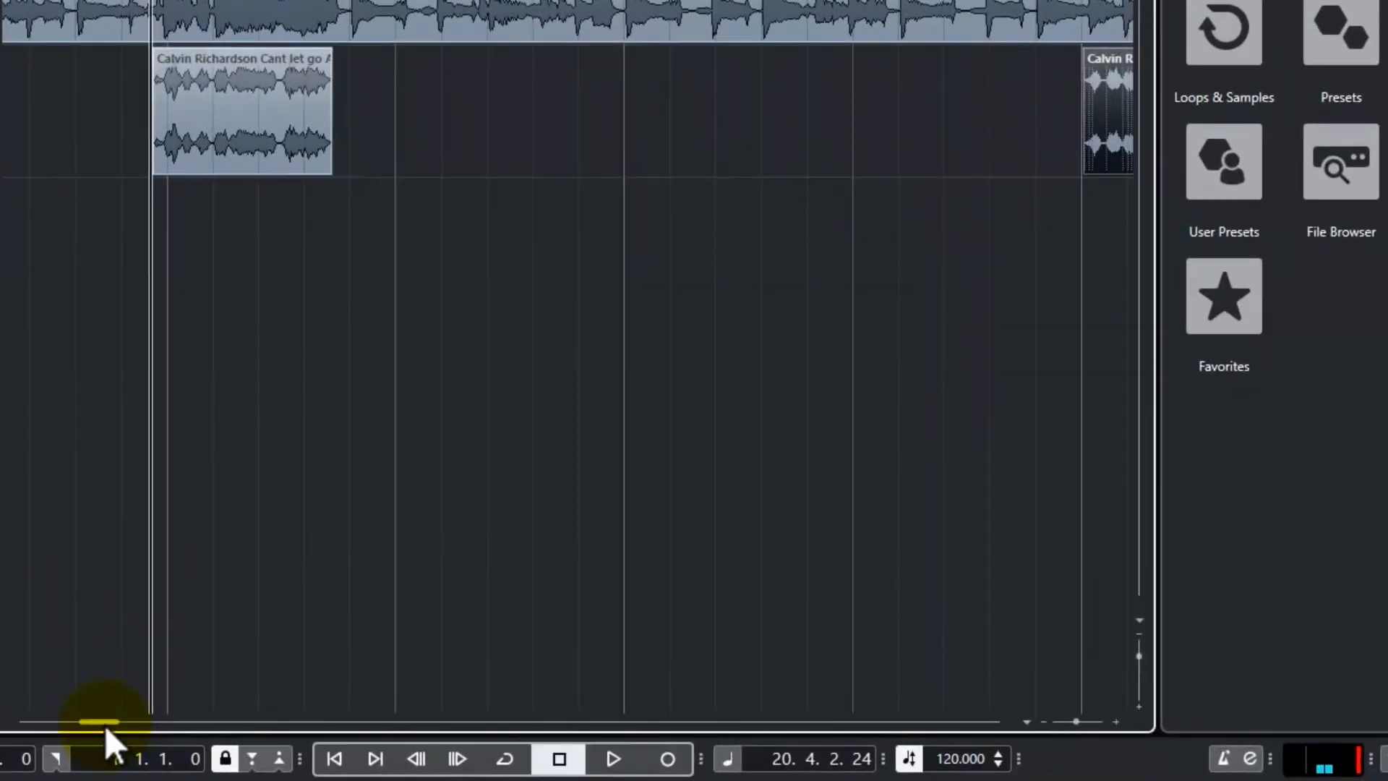
Play the vocals following 00.01.00.02, split the vbg clip at 00.01.12.02, and delete the section between these points
left_click_drag(484, 755, 487, 754)
left_click_drag(110, 723, 137, 726)
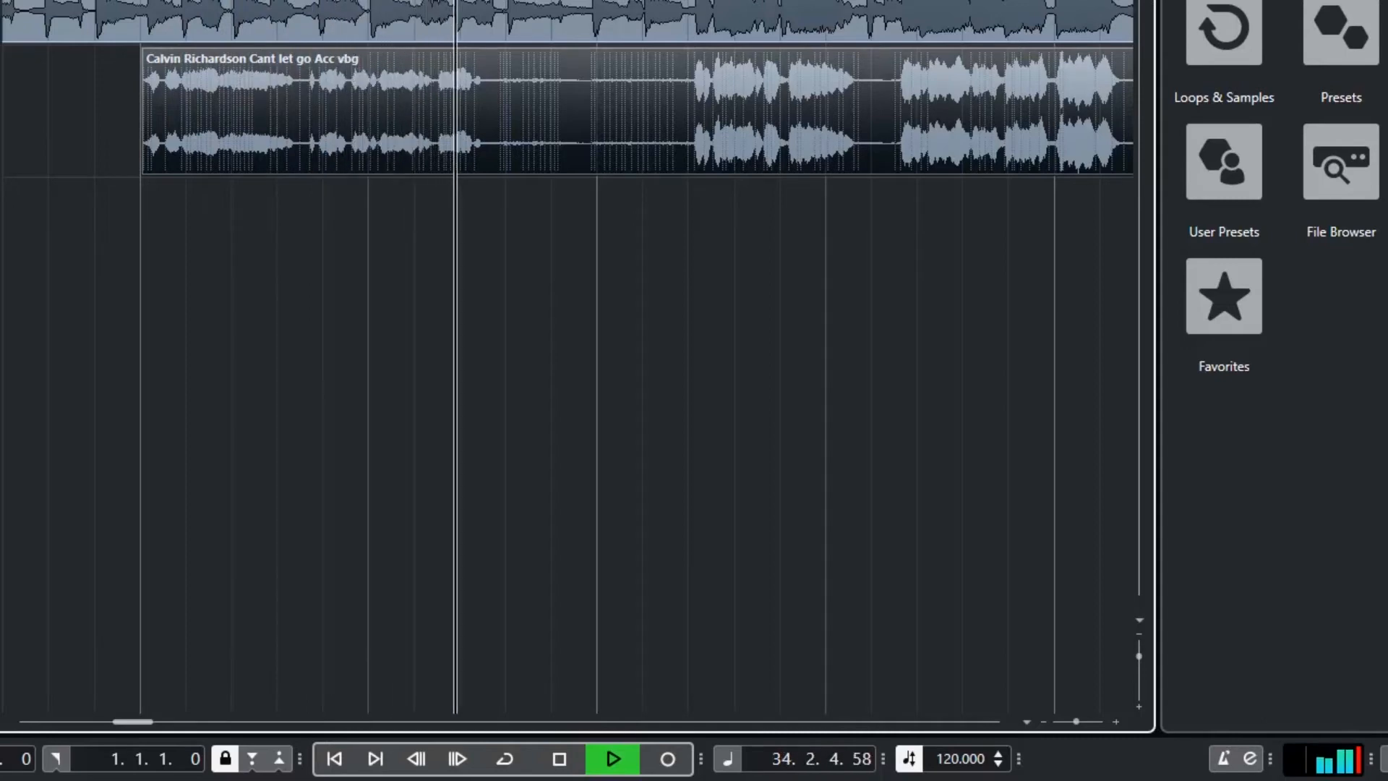
key("space")
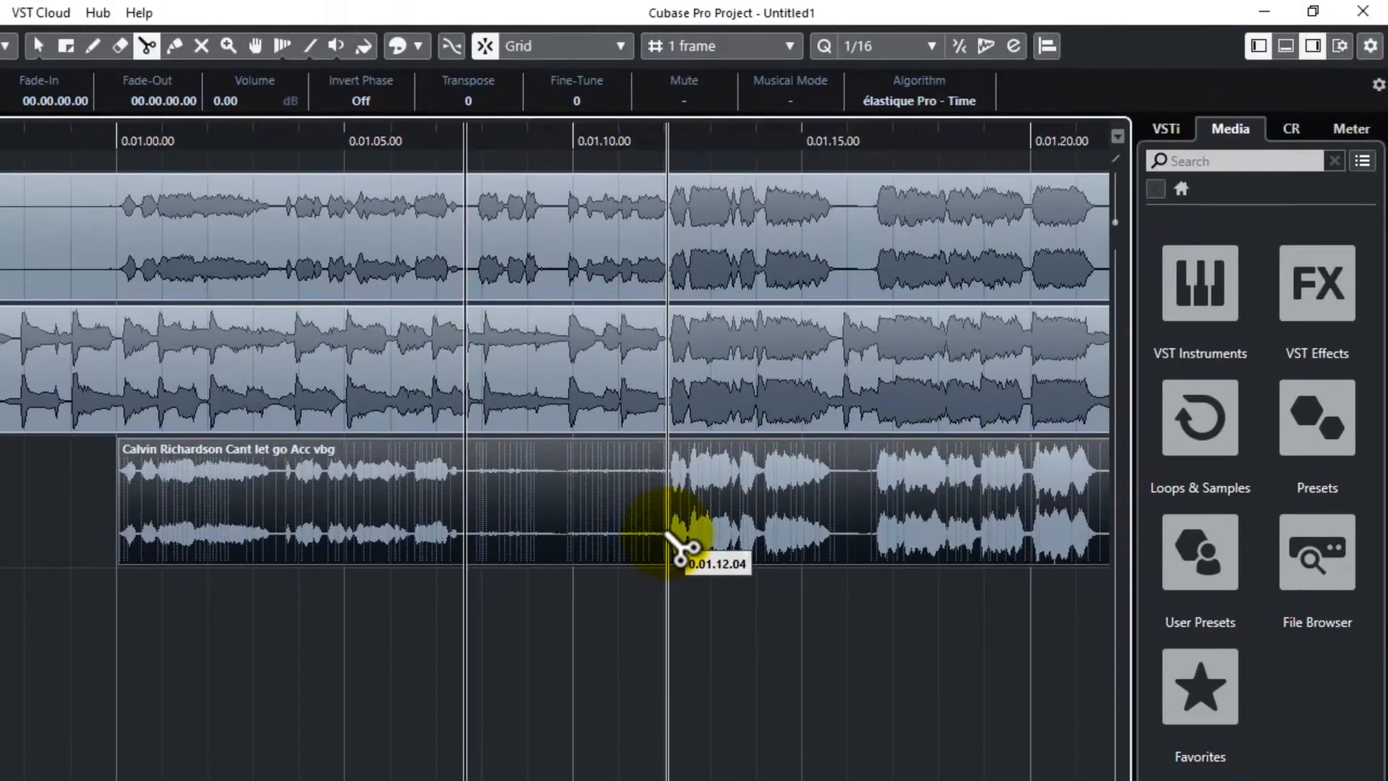
left_click(673, 415)
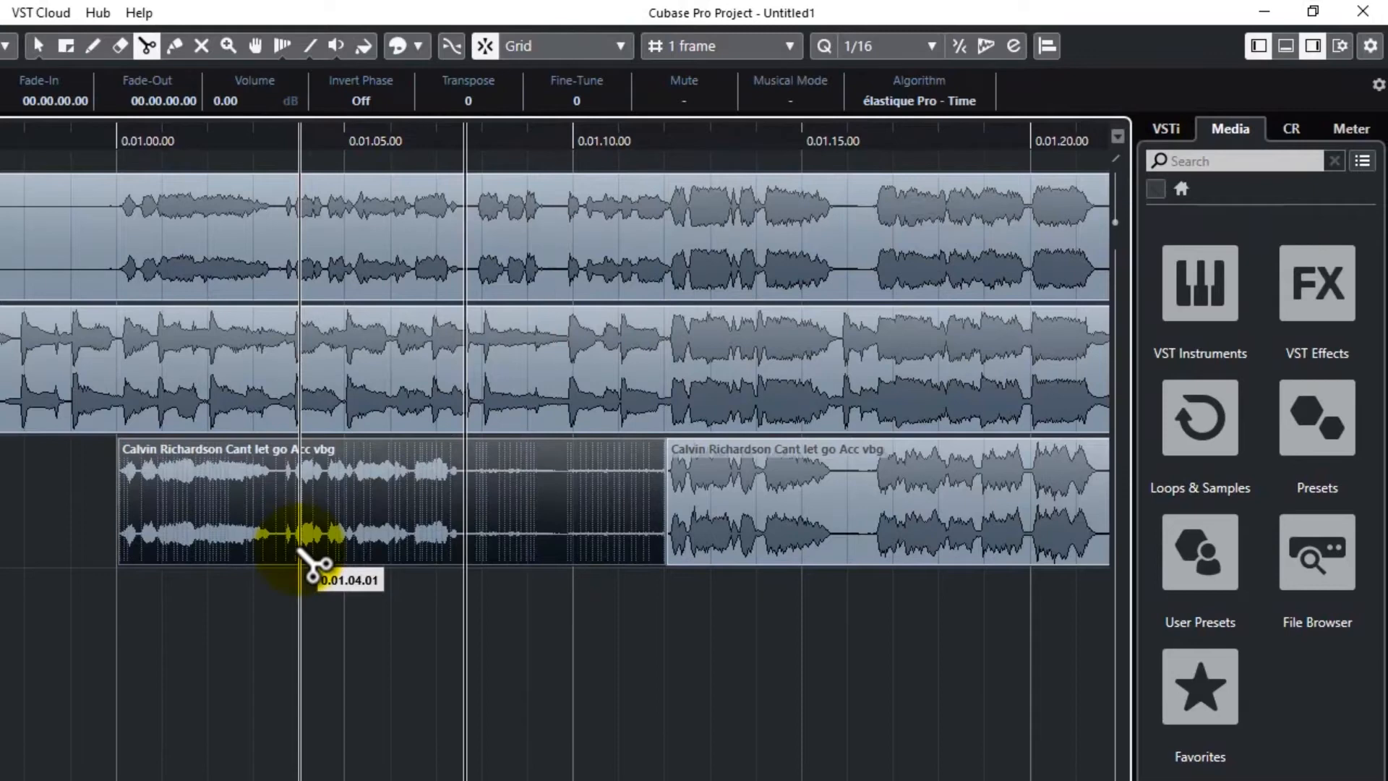
key("Delete")
Play the chorus phrases from just before 00.01.12.02, split the vbg clip at 00.01.21.31 and 00.01.30.43, and delete the section between
left_click(675, 138)
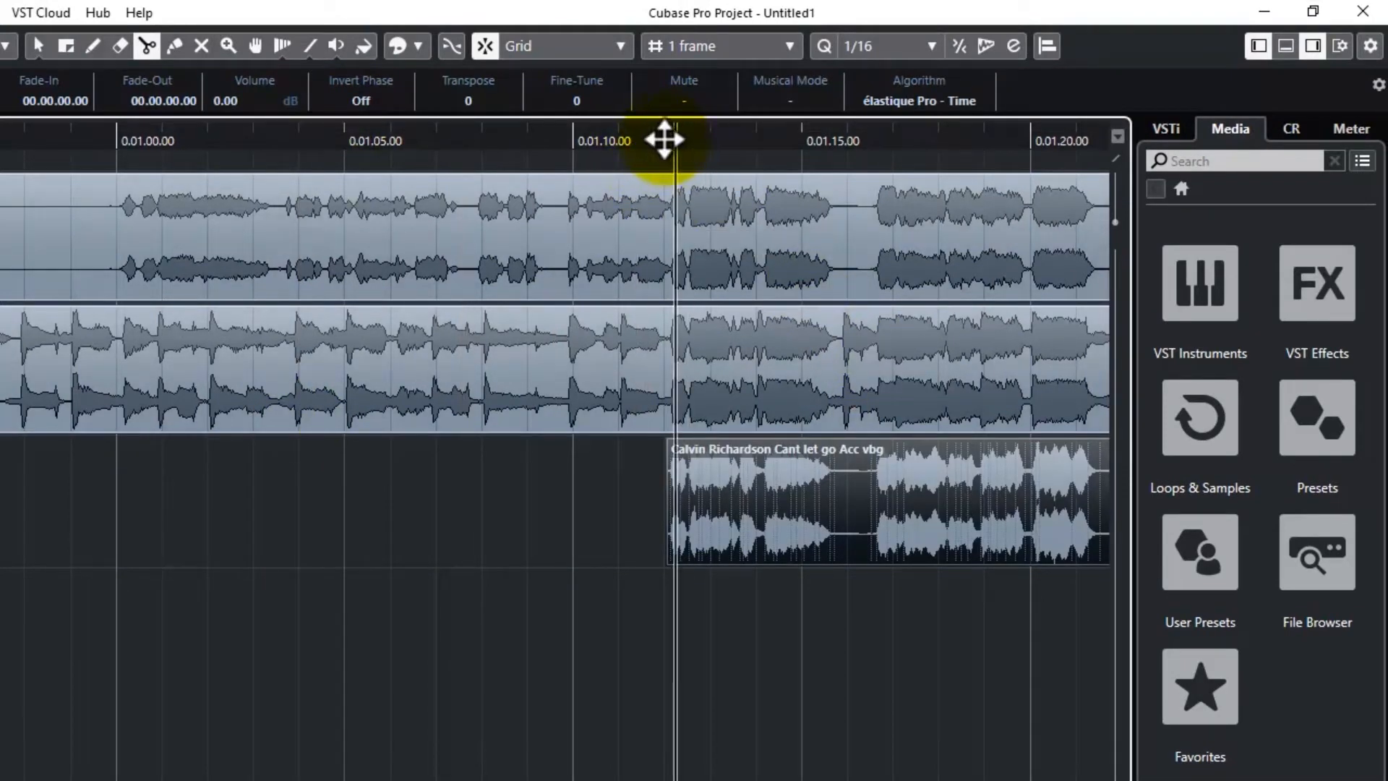
left_click_drag(659, 138, 658, 139)
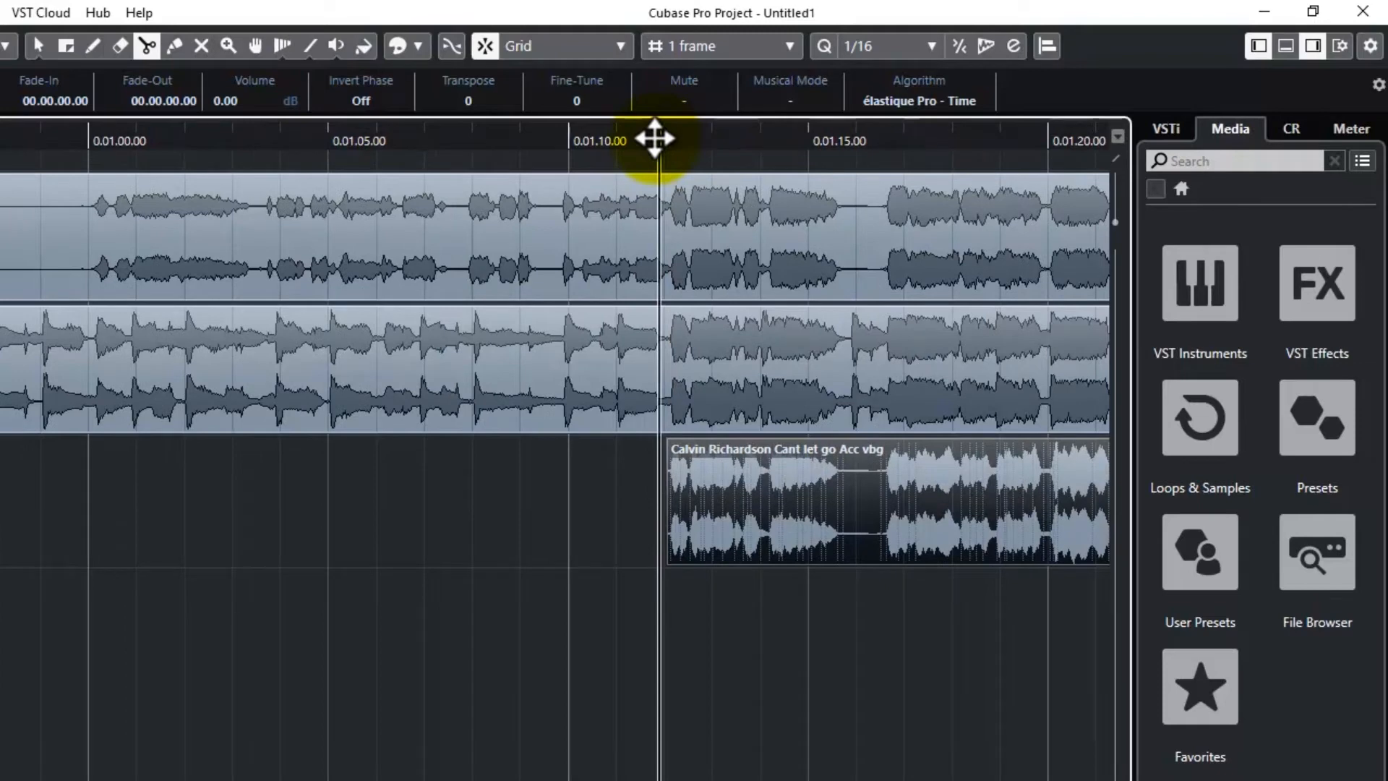
key("space")
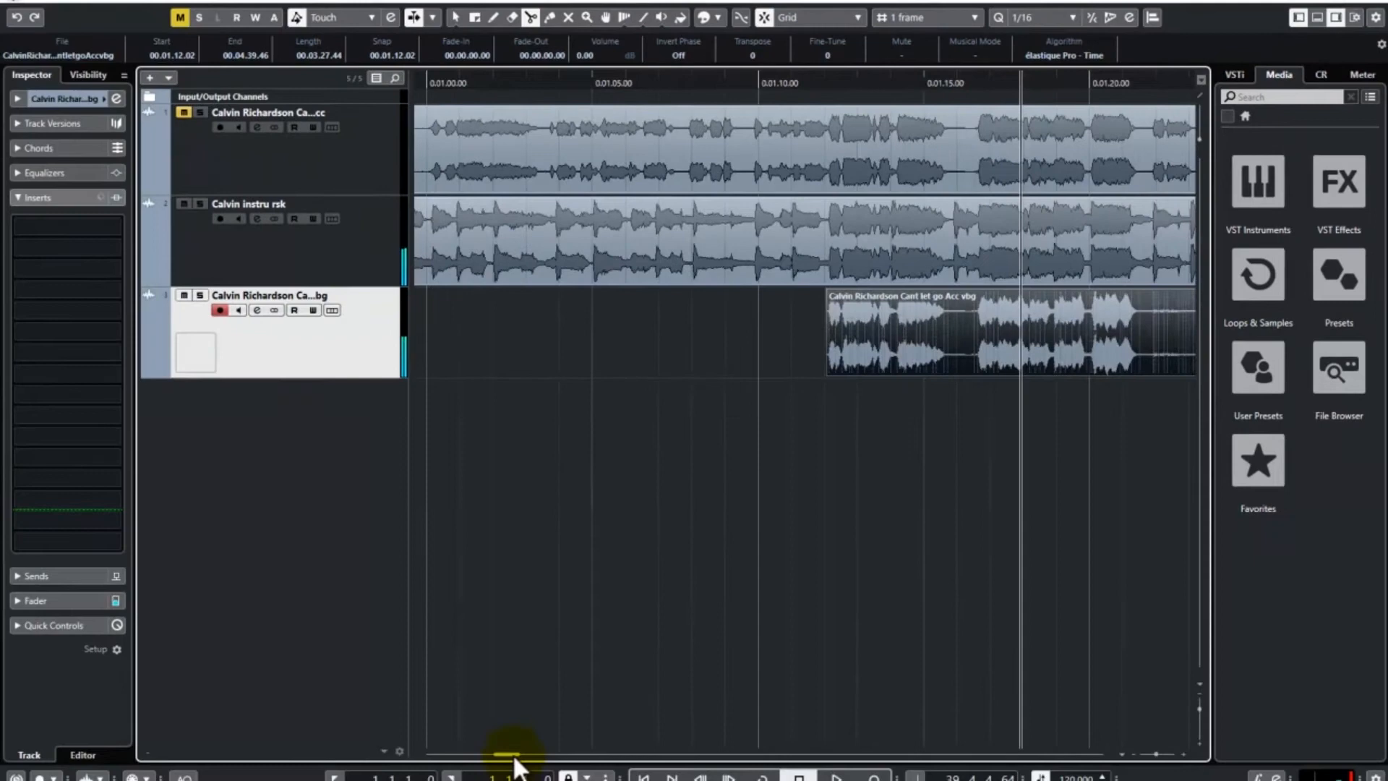
left_click_drag(524, 761, 529, 764)
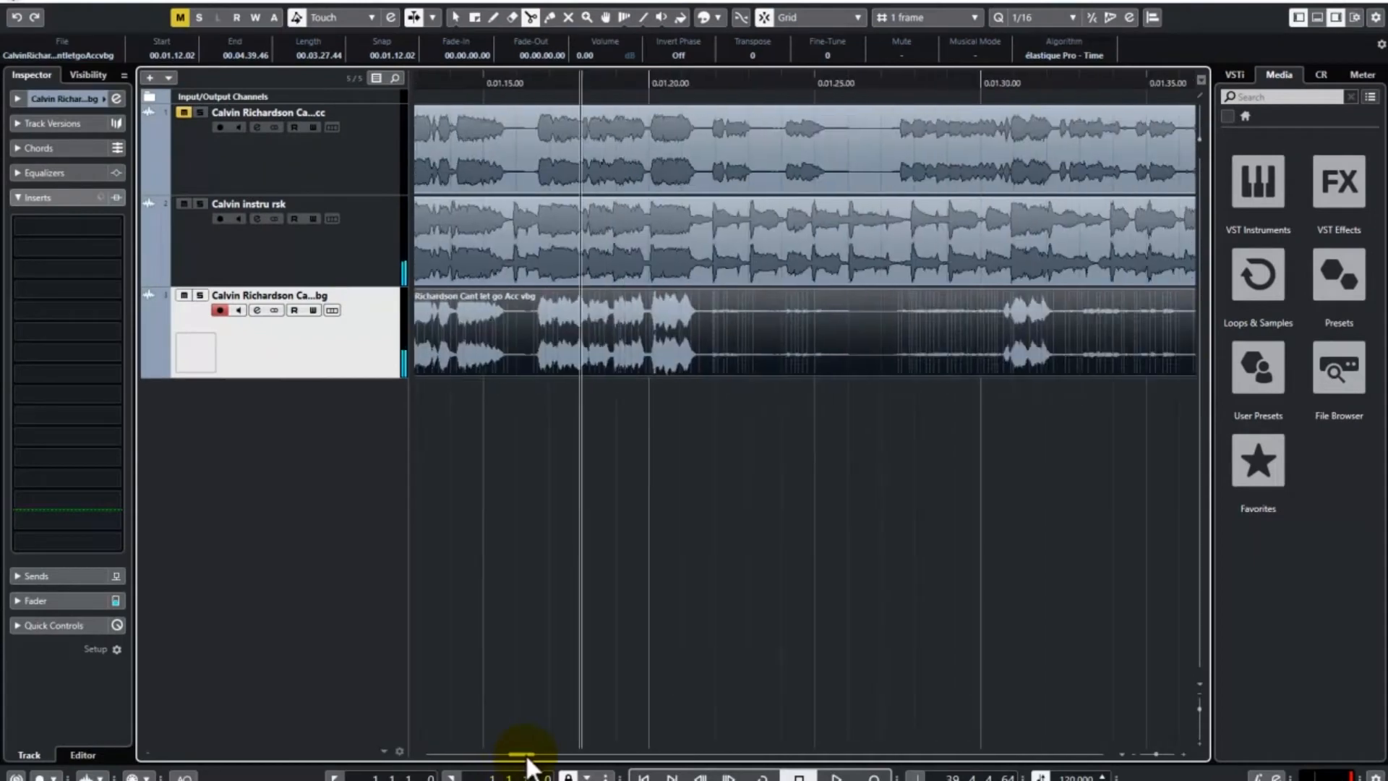
left_click(699, 367)
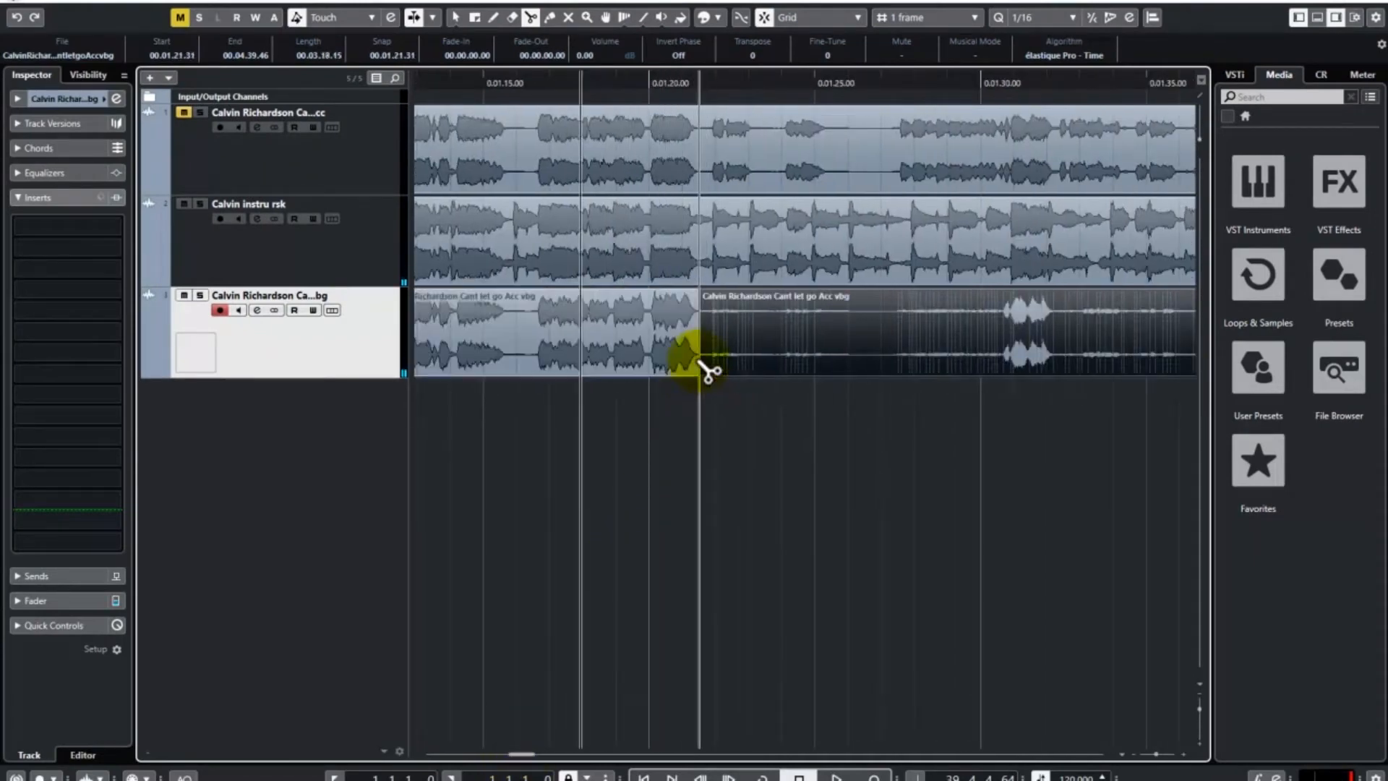
left_click(1004, 336)
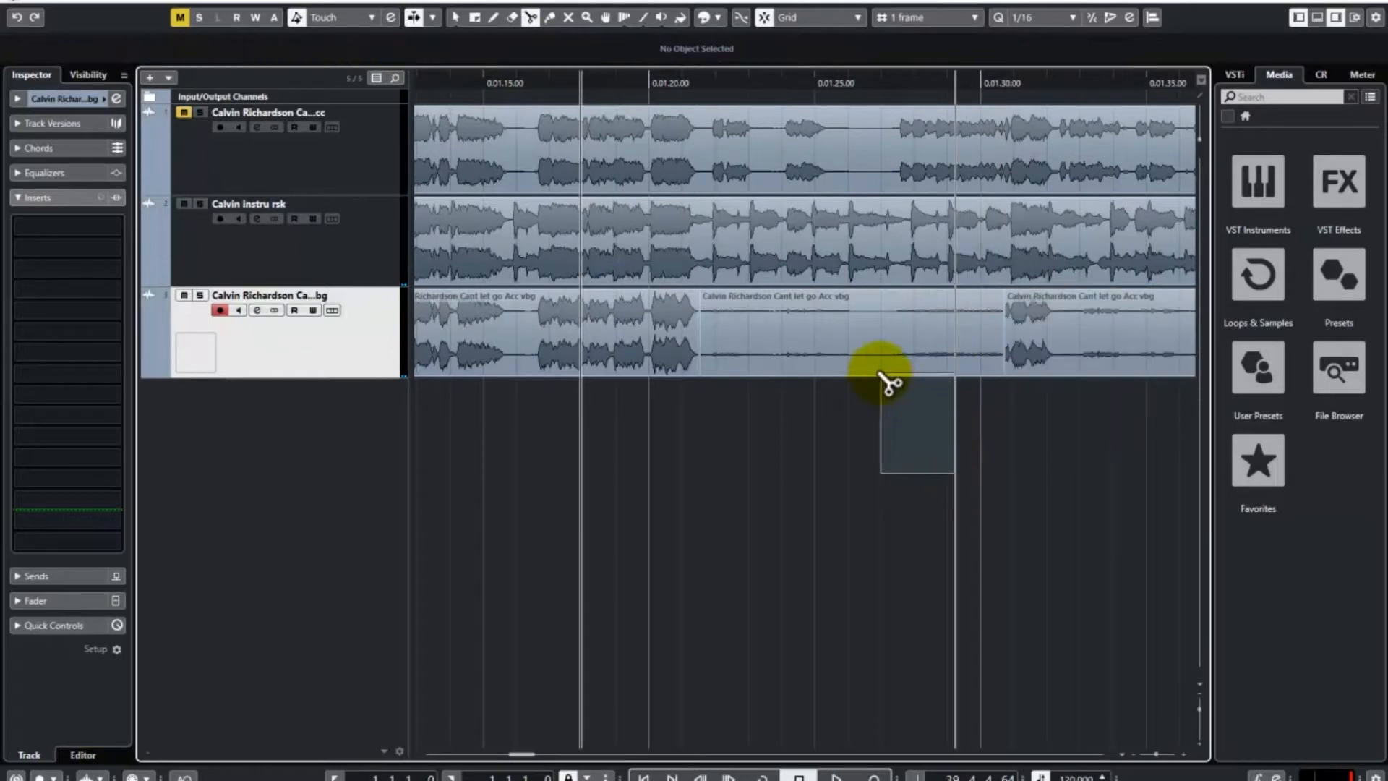
key("Delete")
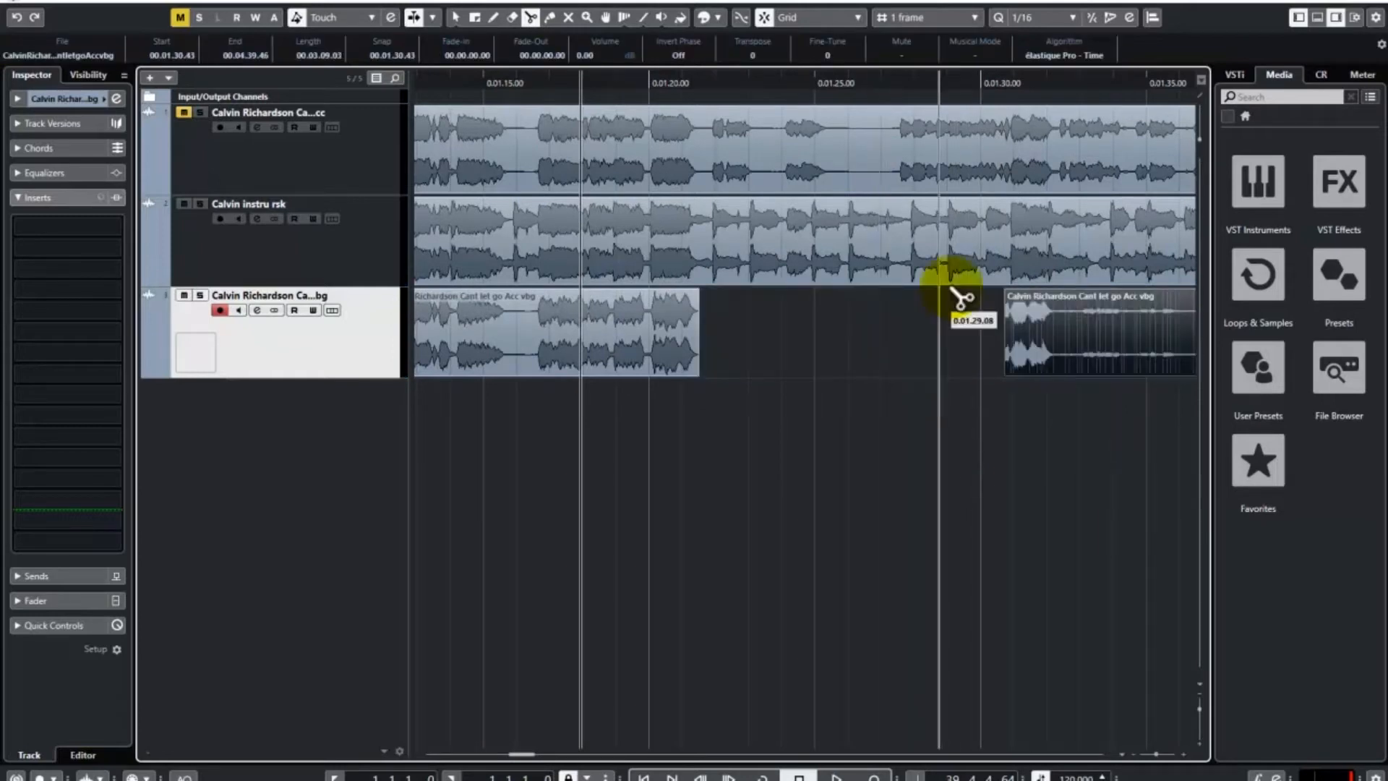
Play the short phrase starting at 00.01.30.43, split the vbg clip at 00.01.32.08 and 00.01.54.10, and delete the section between
left_click(1000, 81)
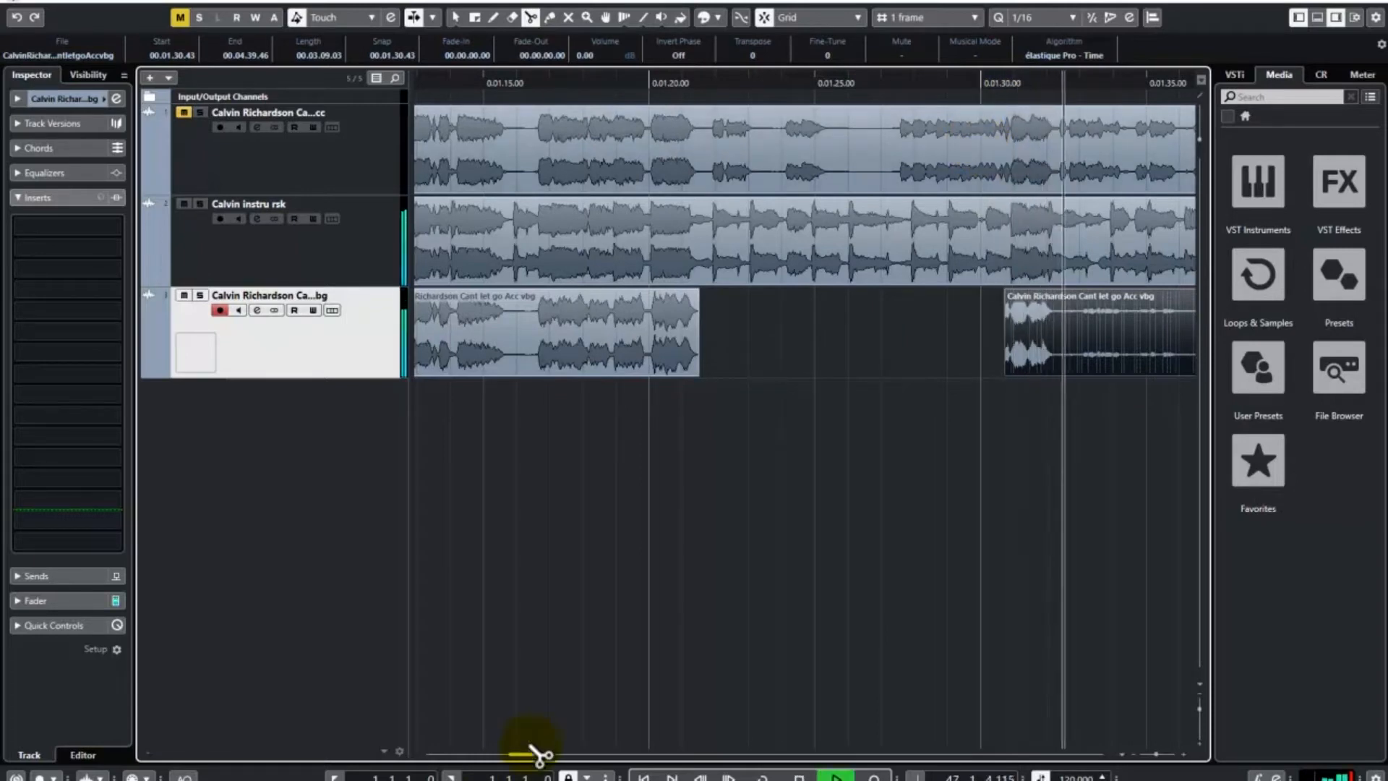
left_click_drag(532, 754, 547, 754)
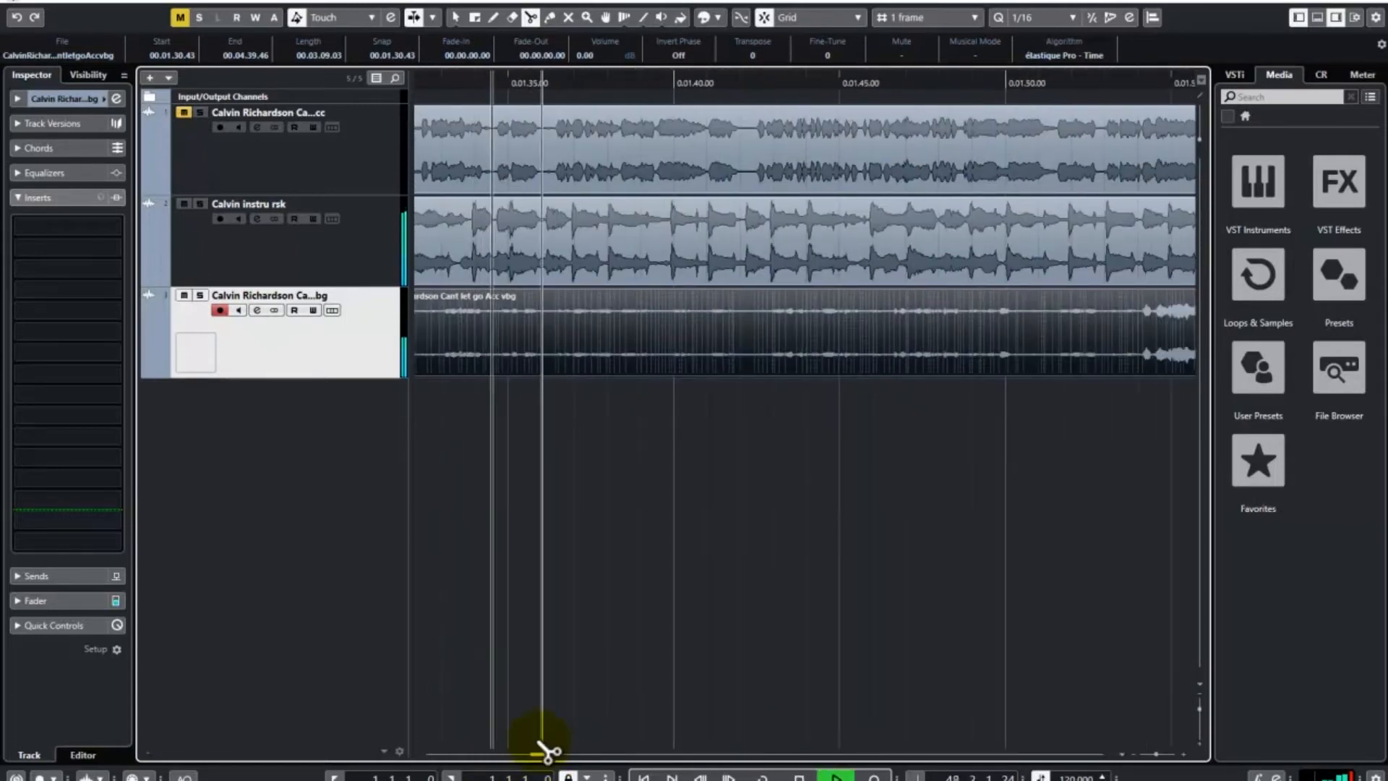
left_click_drag(543, 756, 541, 756)
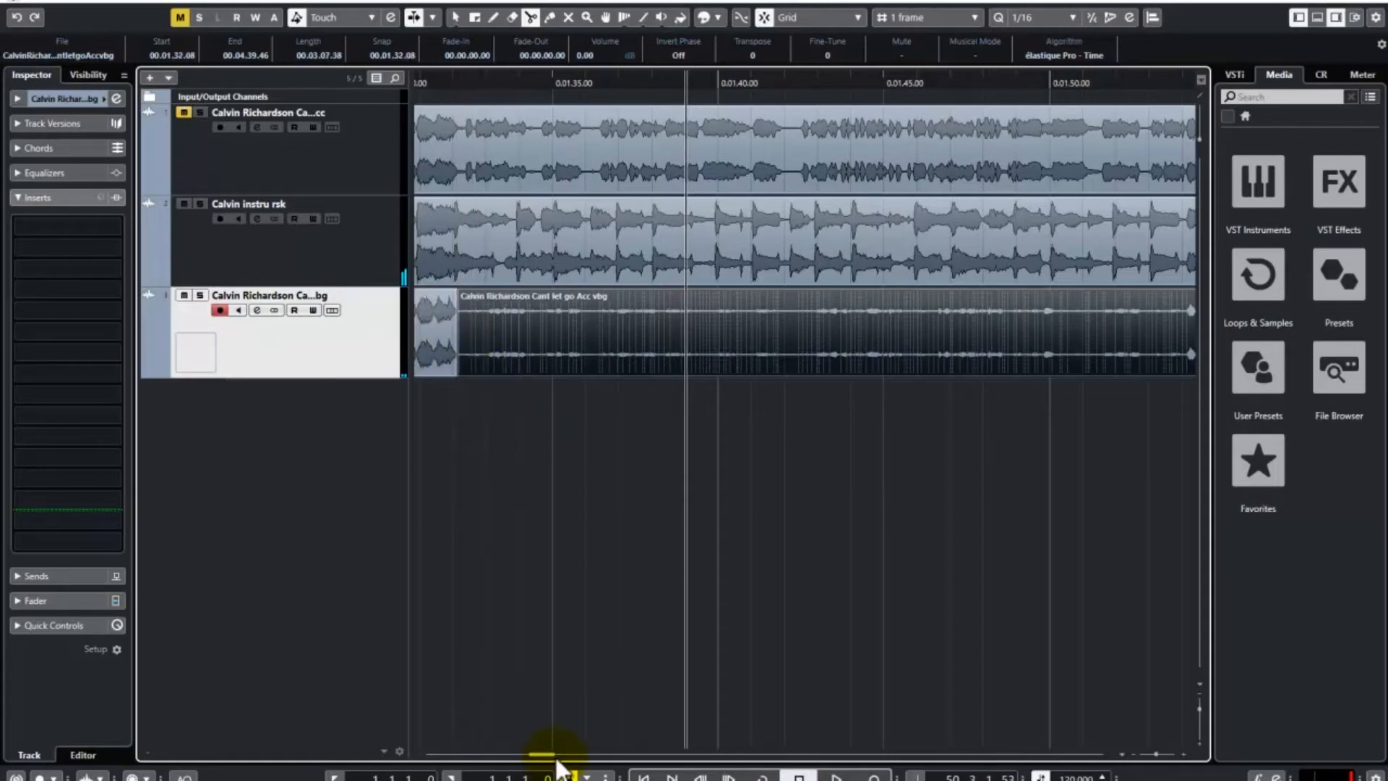
left_click_drag(552, 756, 560, 756)
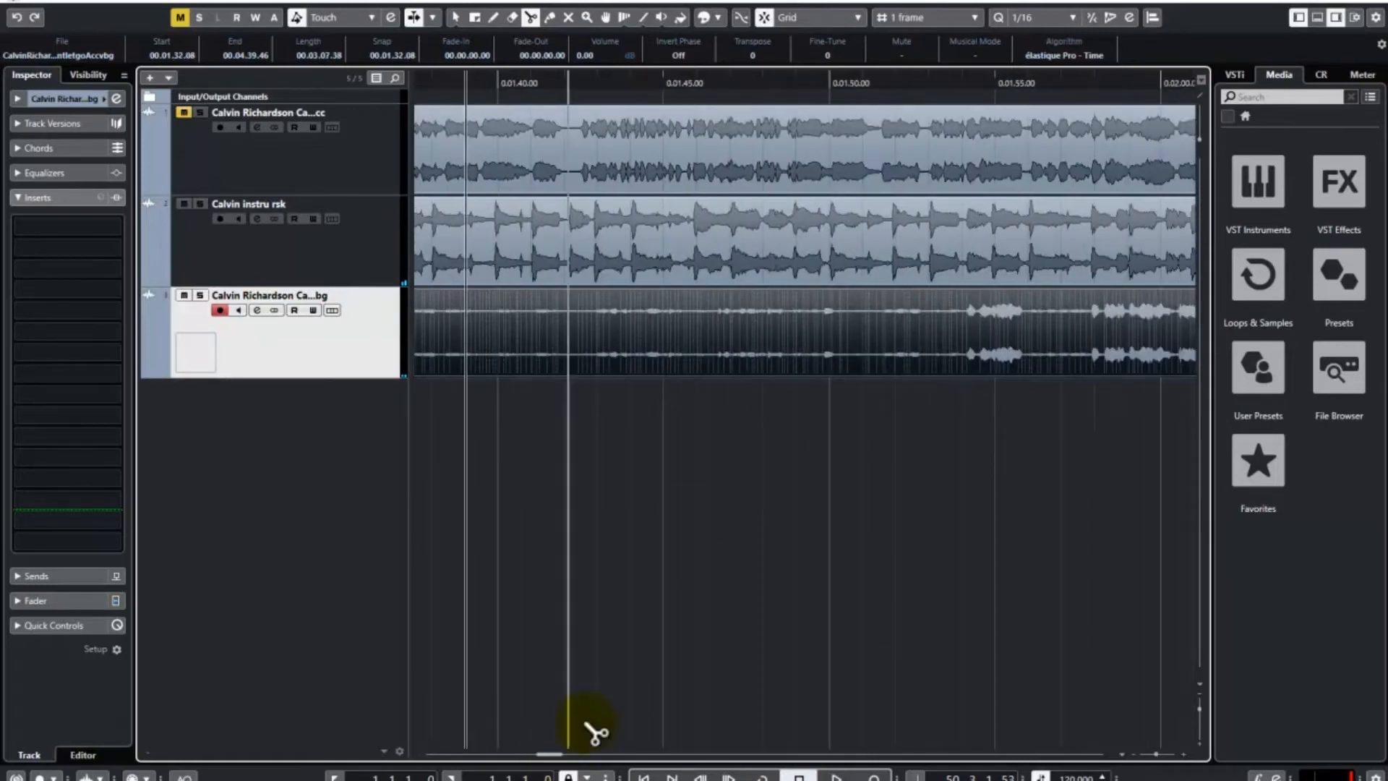
left_click(969, 335)
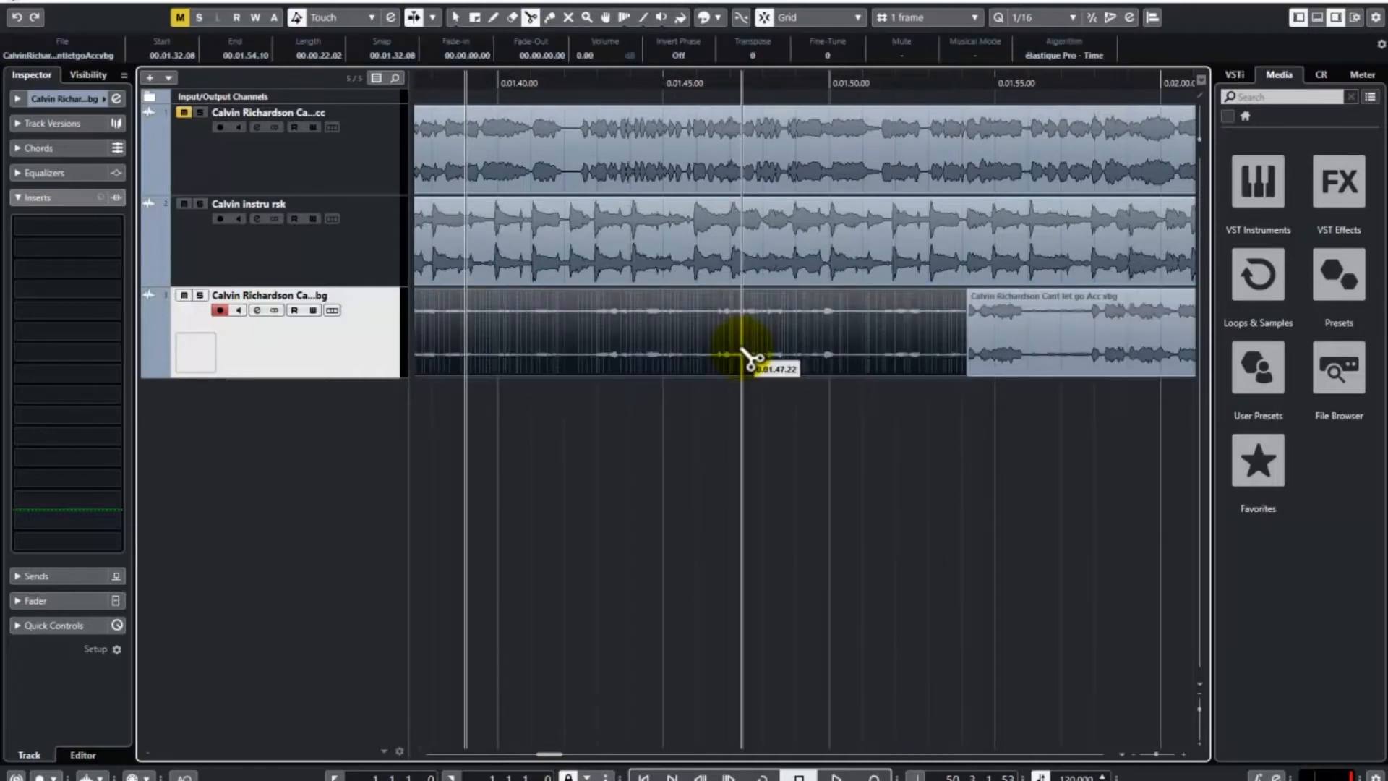
key("Delete")
Play the vocals following 00.01.54.10, split the vbg clip at 00.02.06.06, and delete the section between these points
left_click(960, 79)
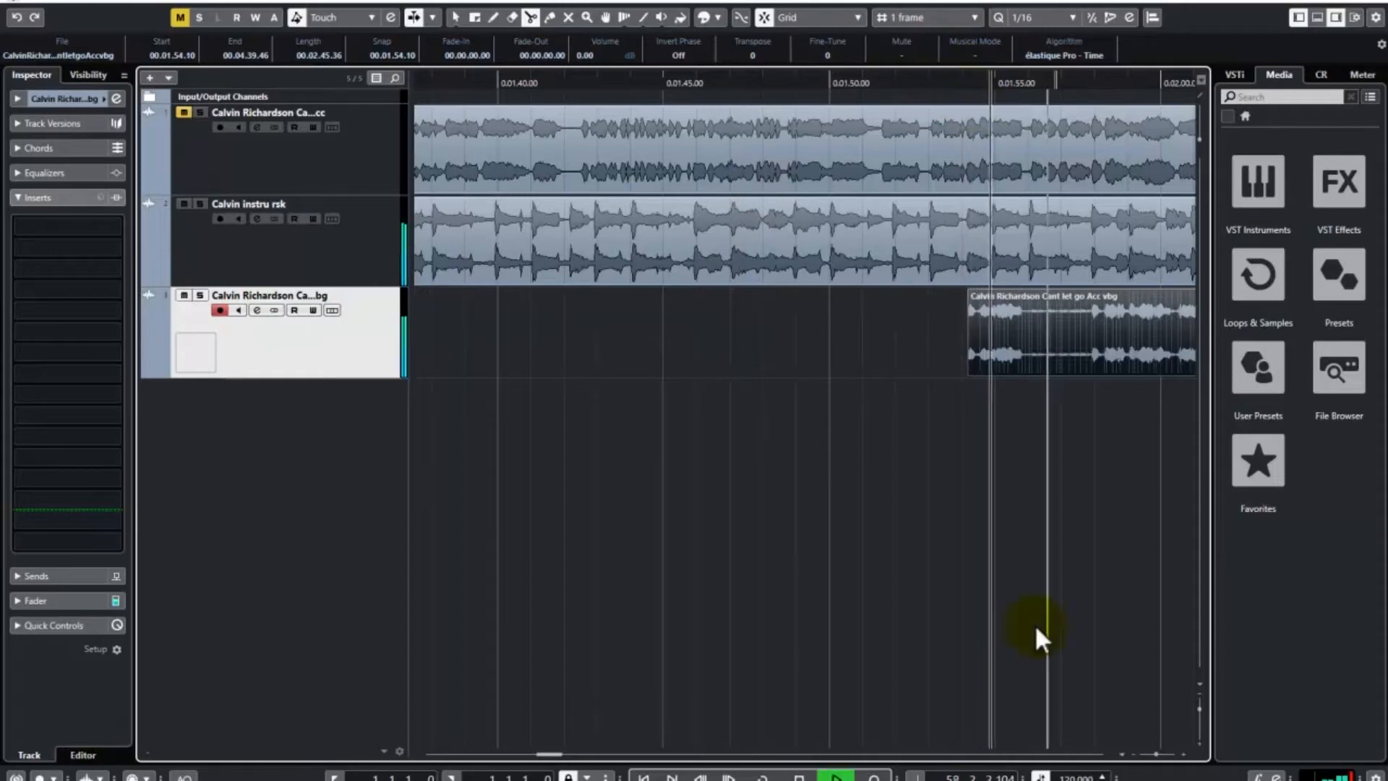
left_click_drag(560, 763, 571, 764)
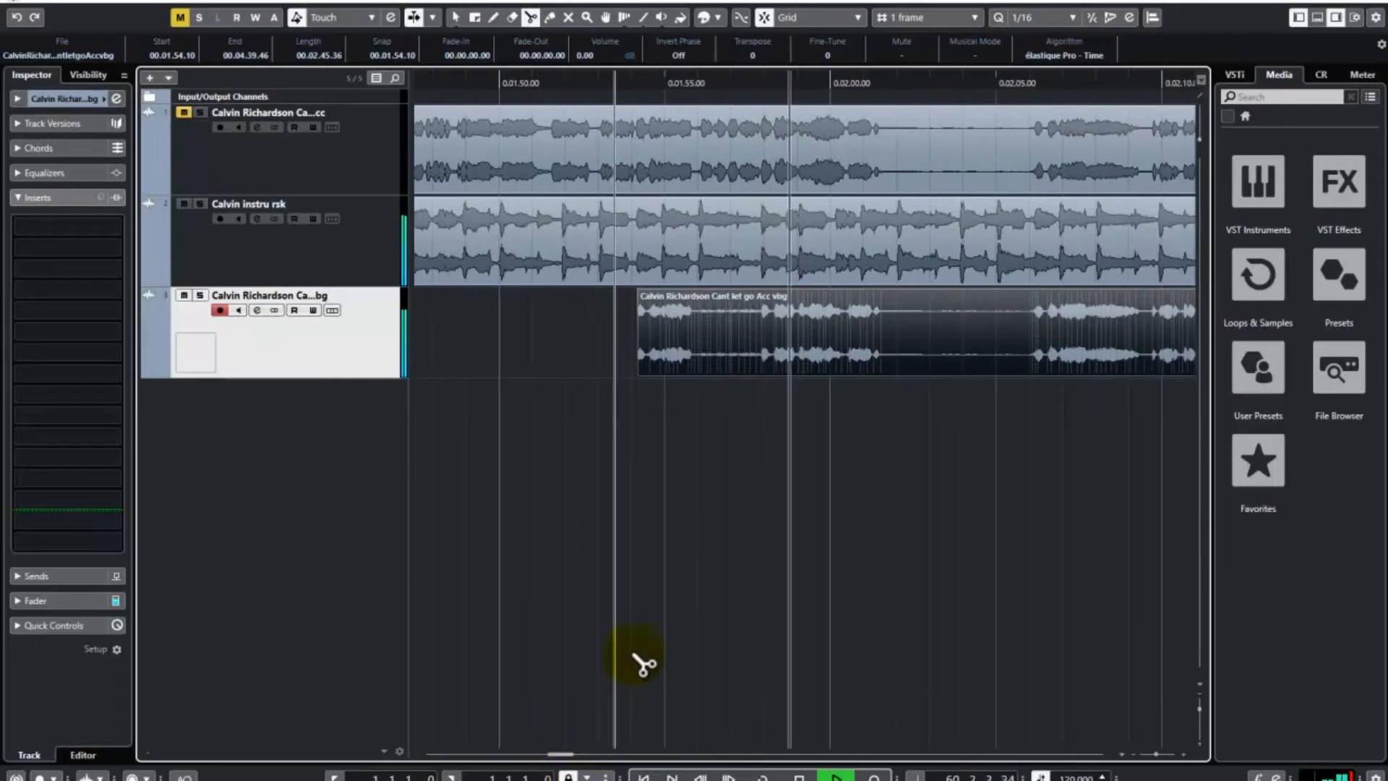
left_click(535, 13)
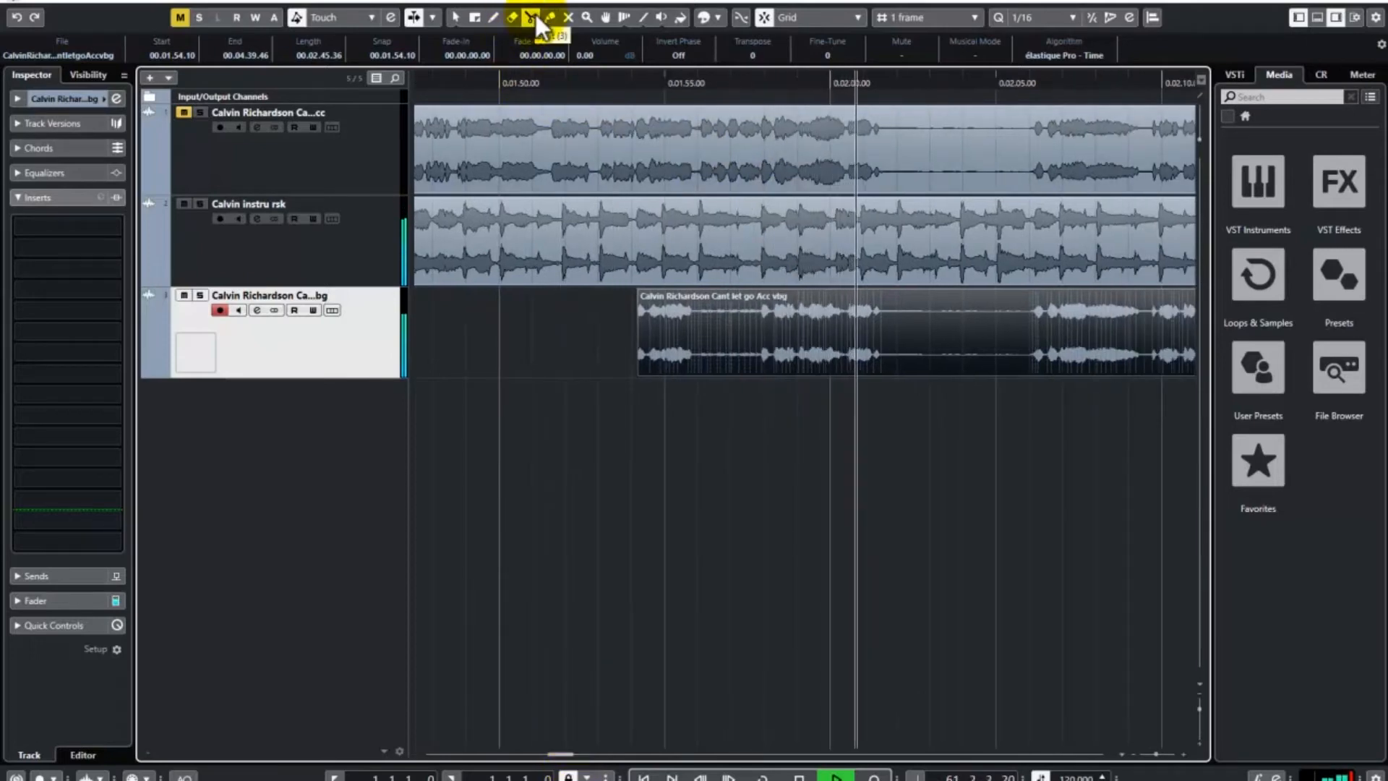
key("space")
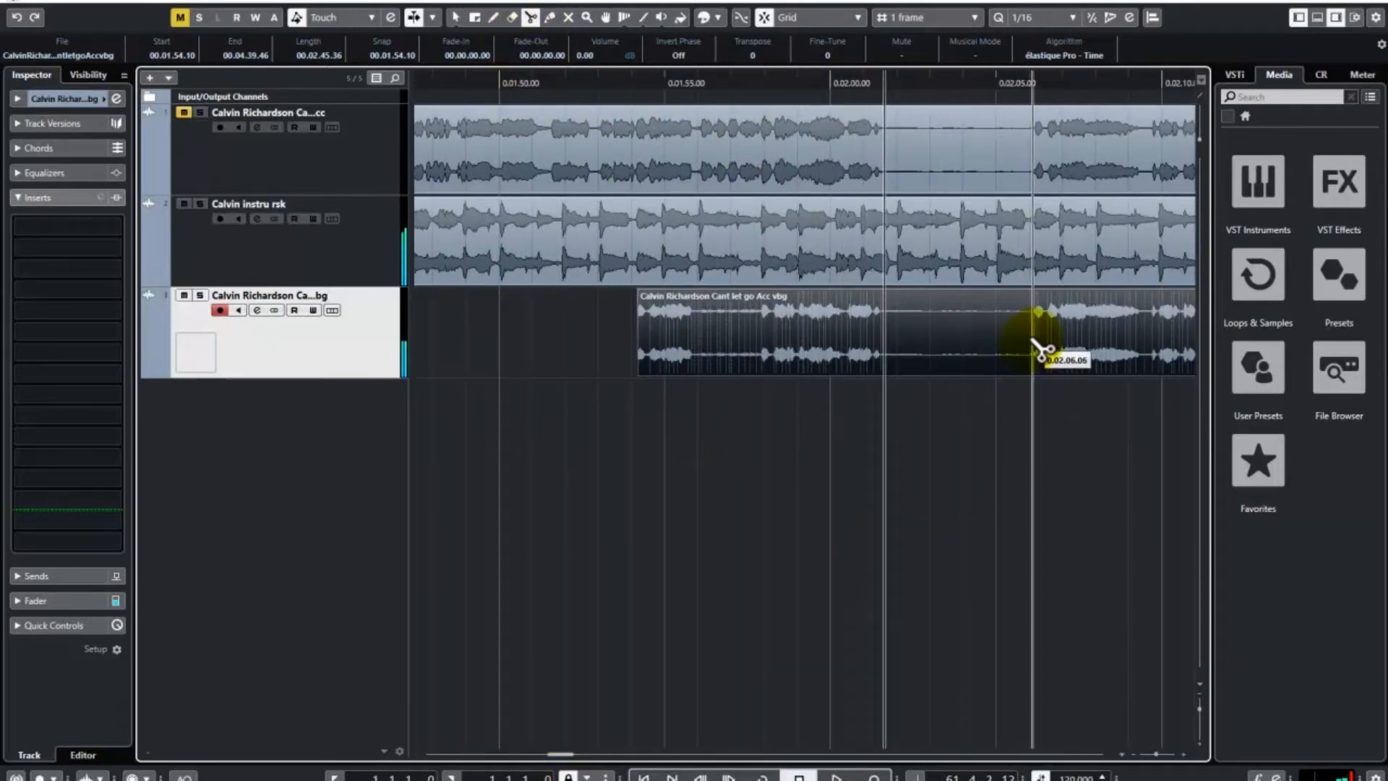
left_click(1034, 345)
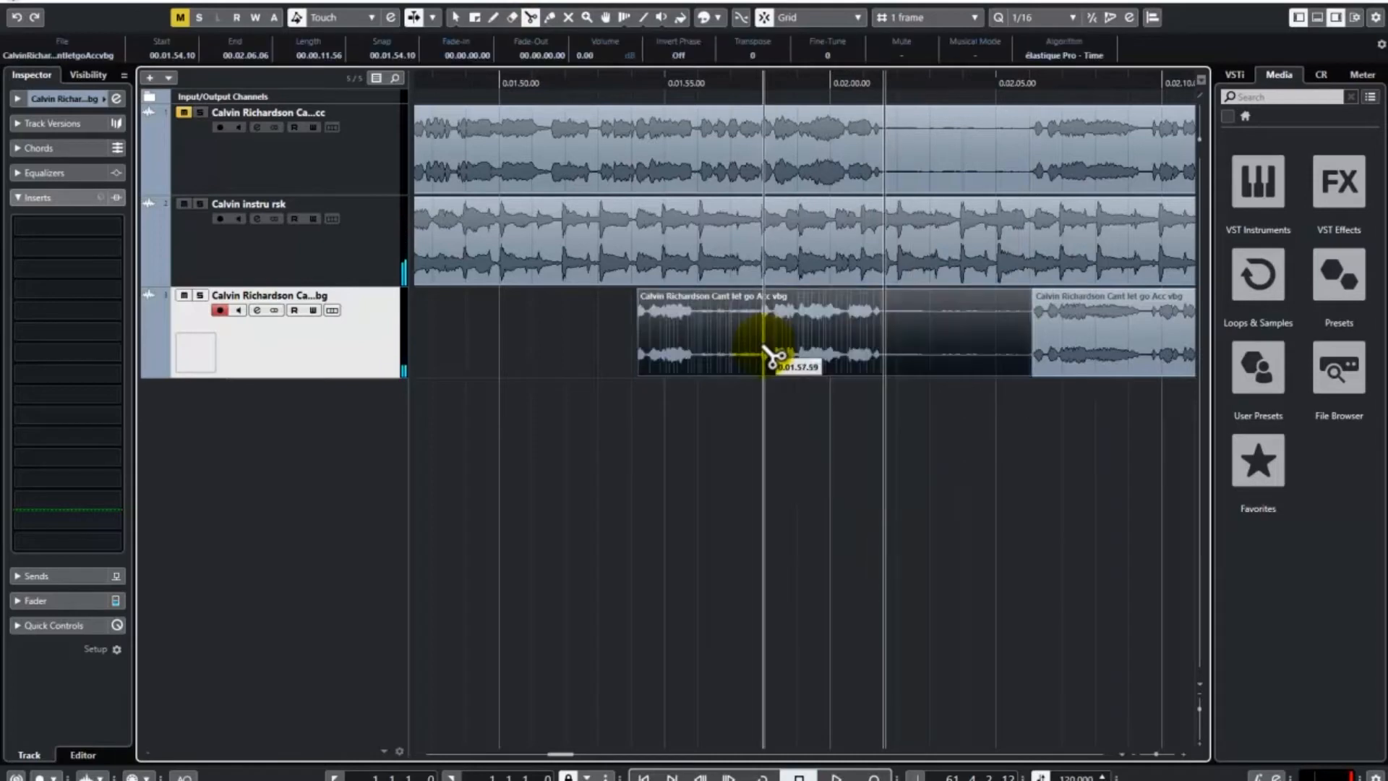
key("Delete")
Play the vocals following 00.02.06.06, split the vbg clip at 00.02.18.09, and delete the section between these points
left_click(1033, 82)
key("space")
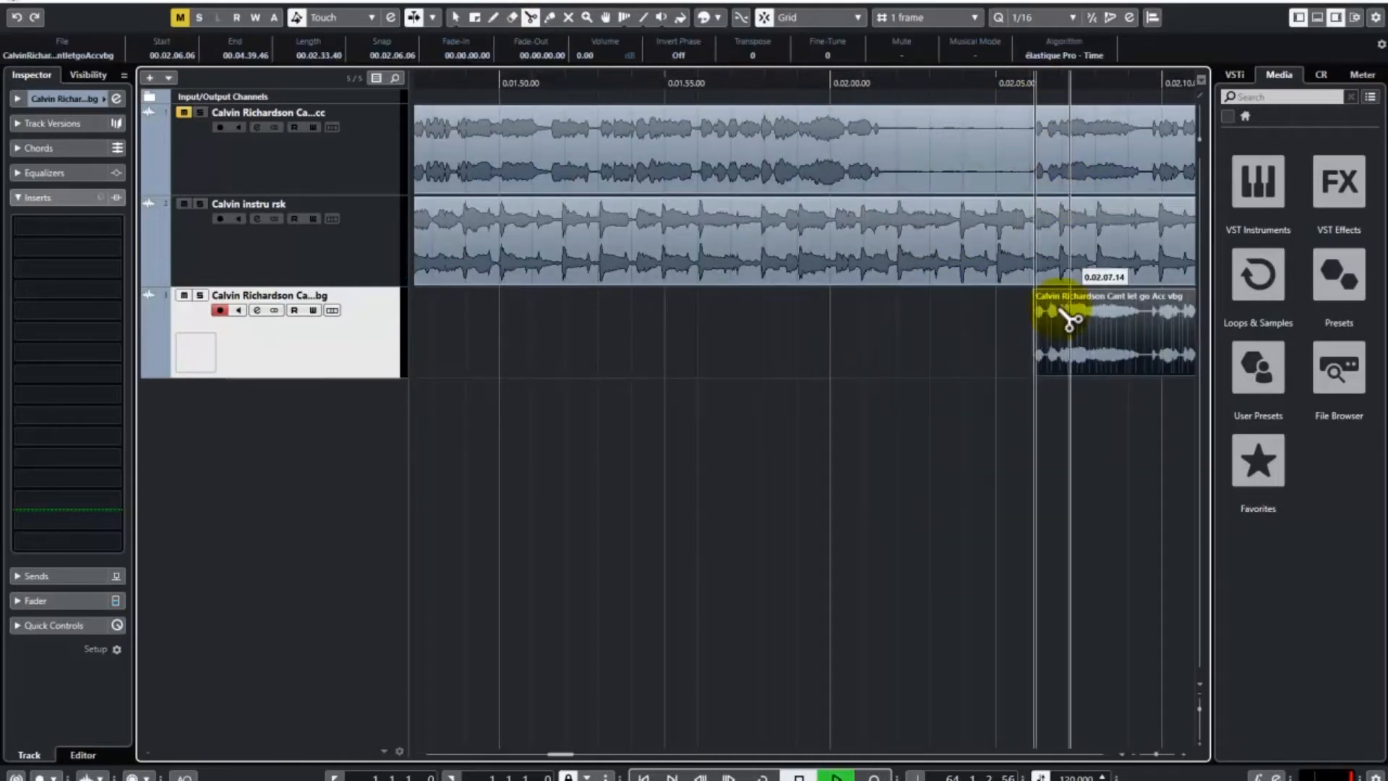
left_click_drag(562, 754, 578, 756)
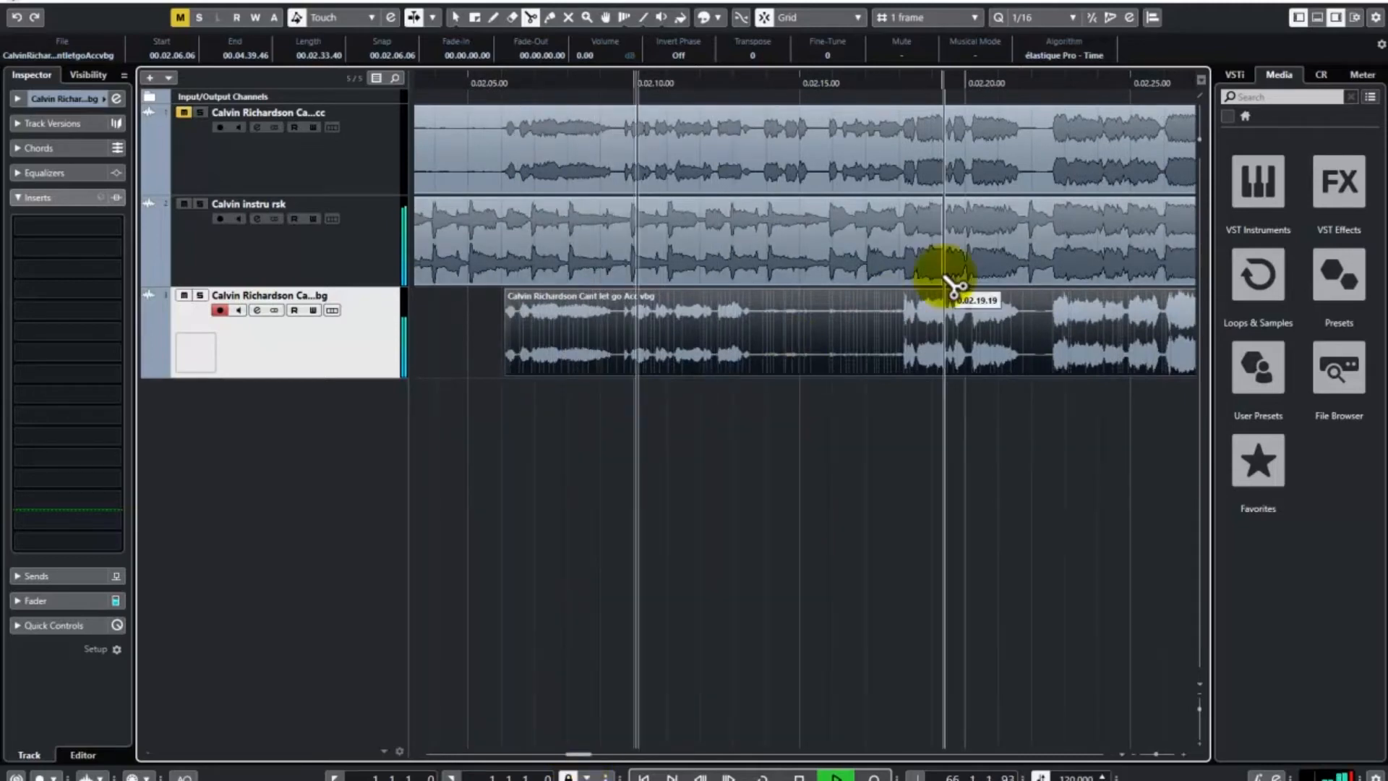
left_click(907, 340)
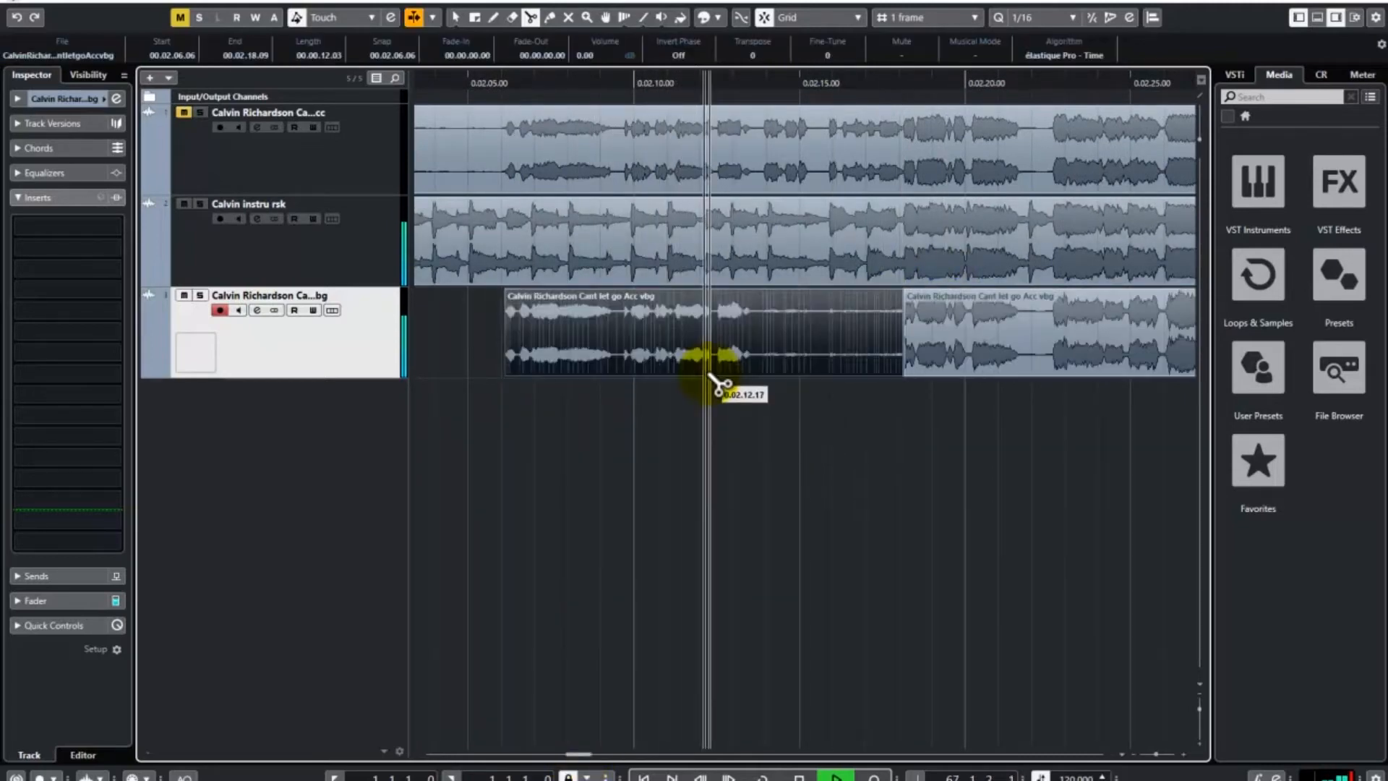
key("Delete")
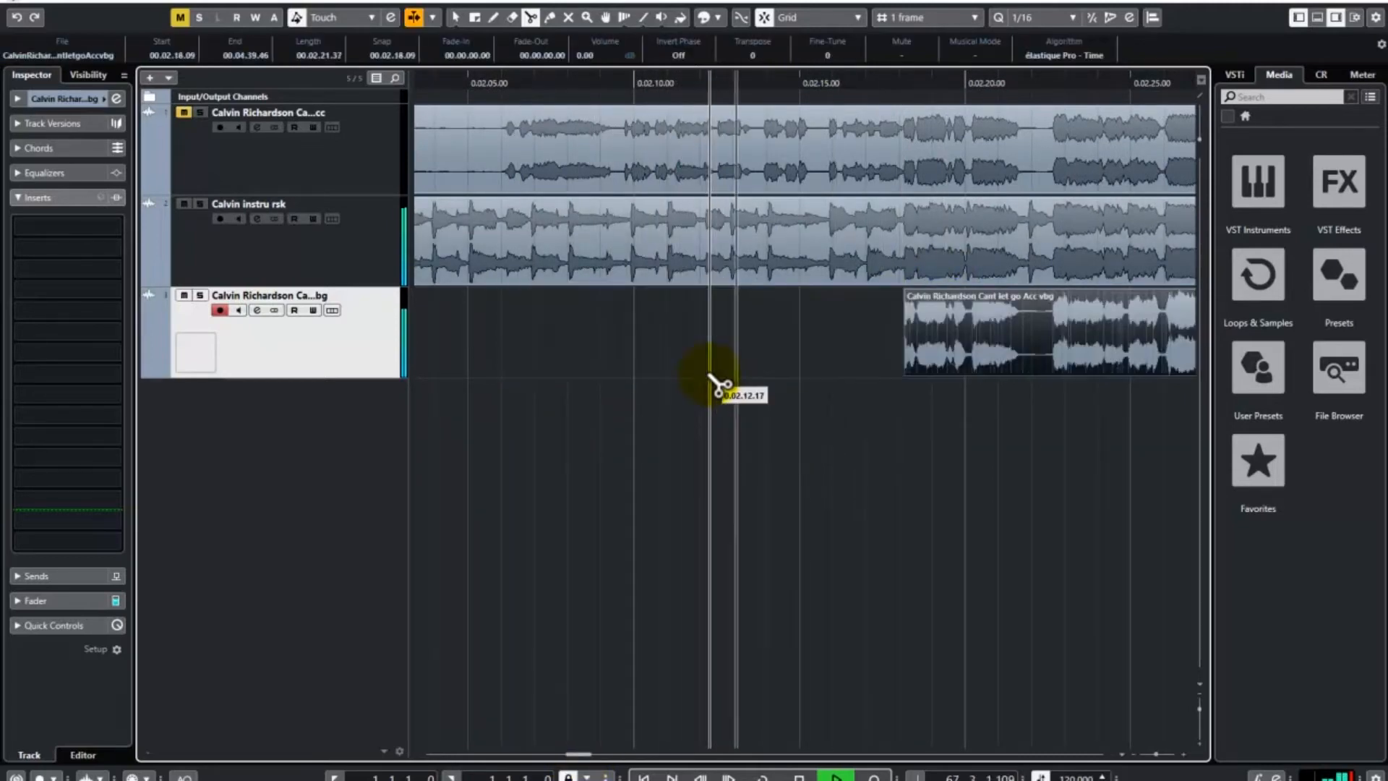
Play the phrases from 00.02.18.09, split the vbg clip at 00.02.33.25 and 00.02.39.50, delete the section between, and resume playback just before the next phrase
left_click(918, 81)
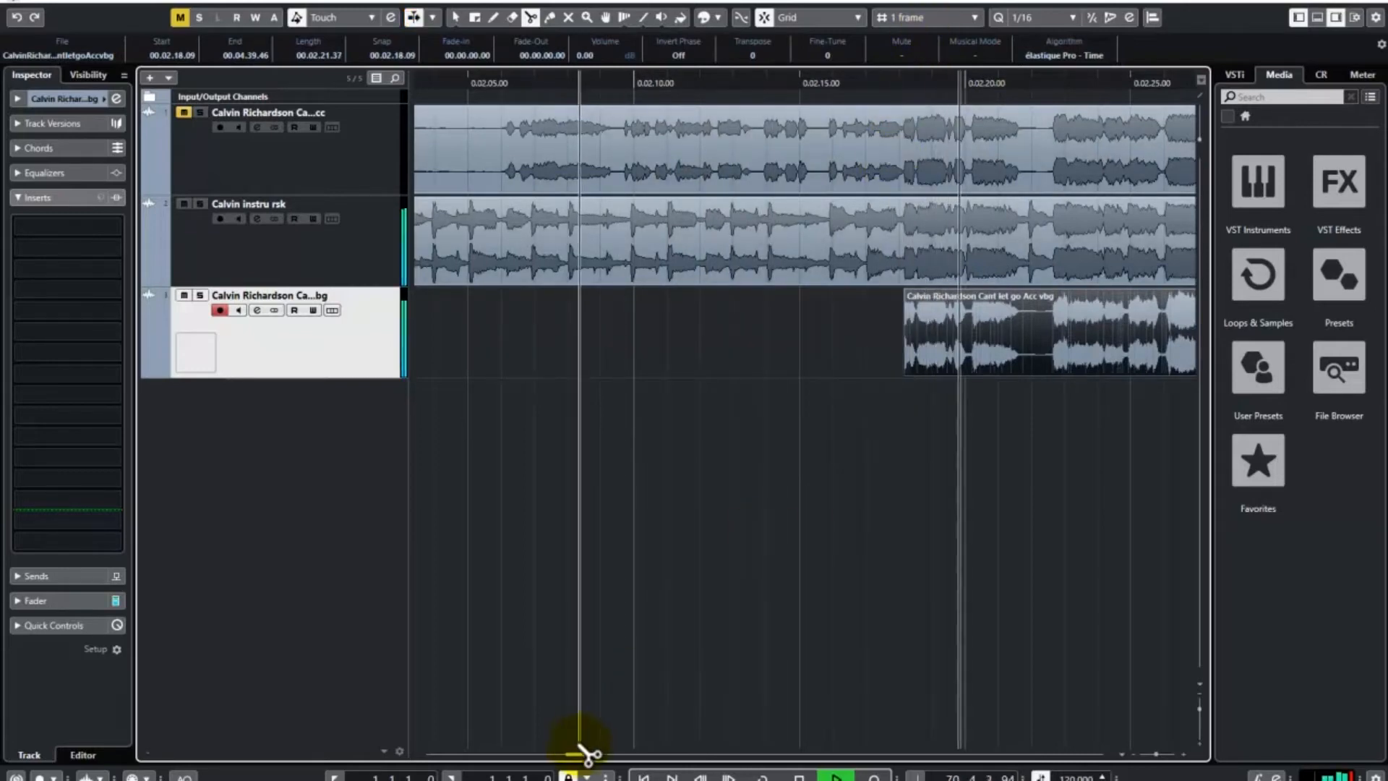
left_click_drag(583, 752, 601, 757)
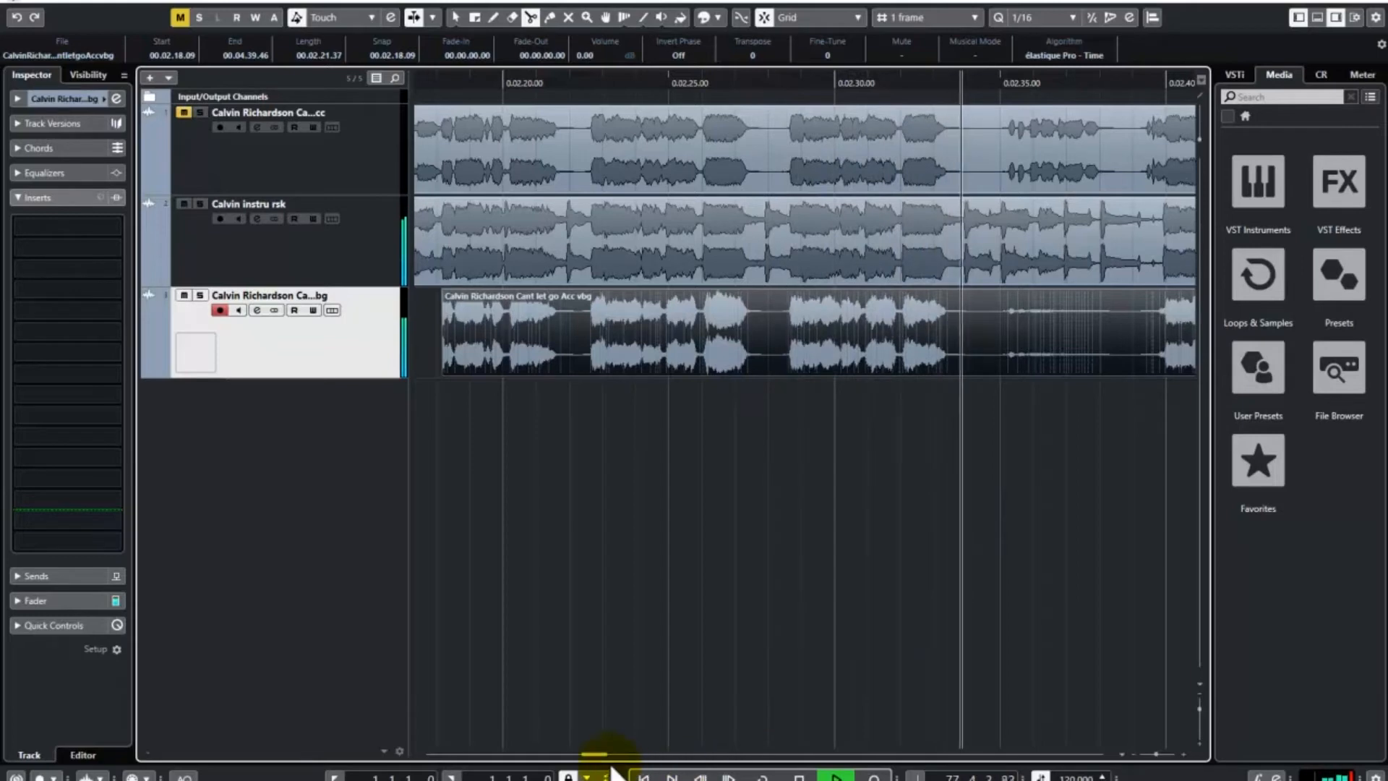
left_click_drag(601, 754, 614, 741)
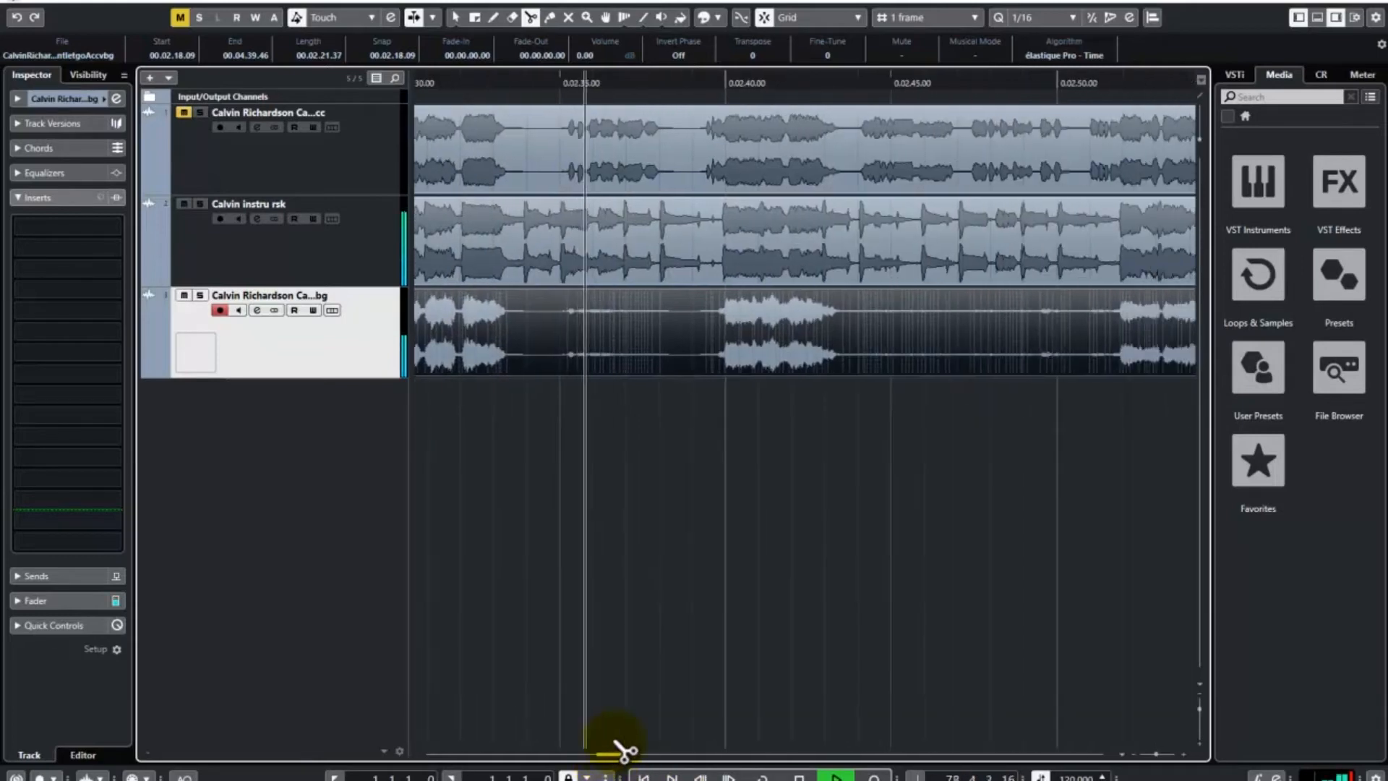
left_click(509, 352)
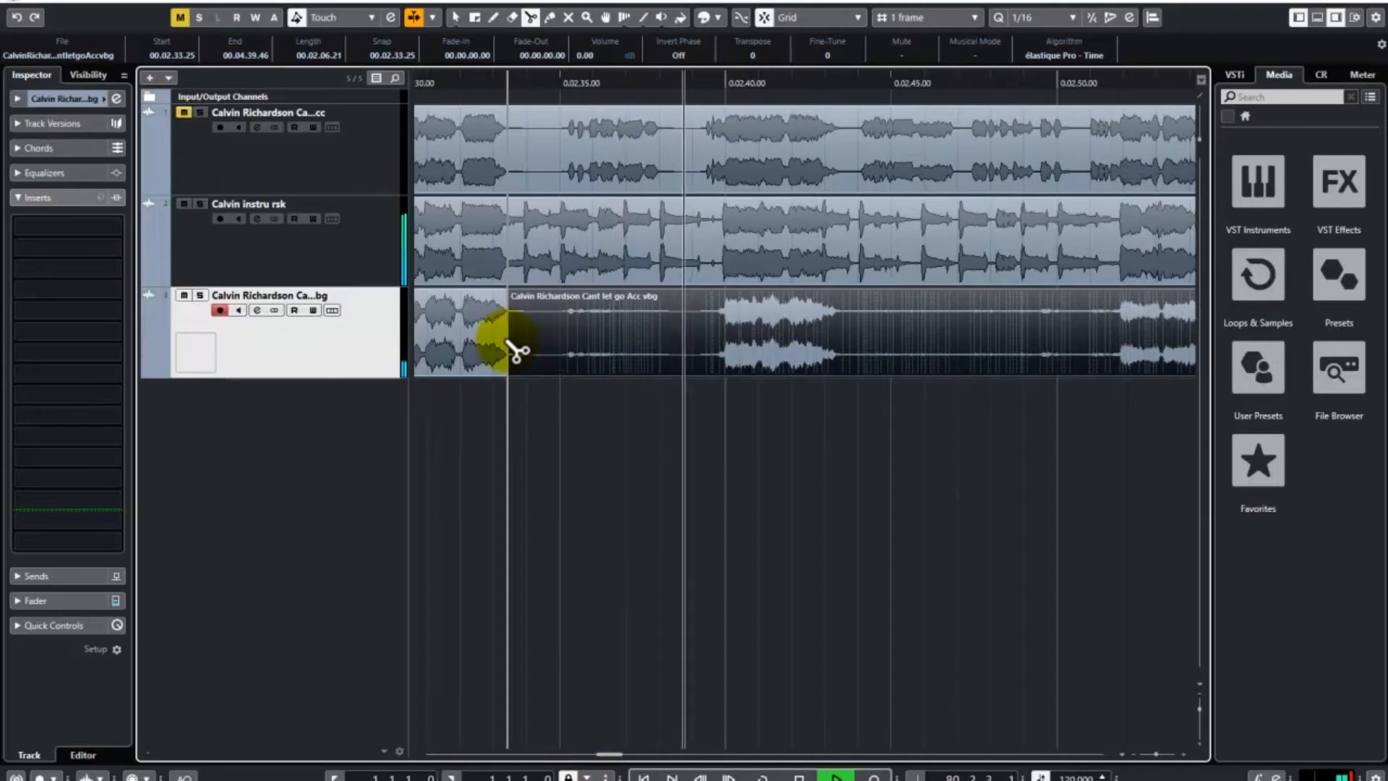
left_click(722, 343)
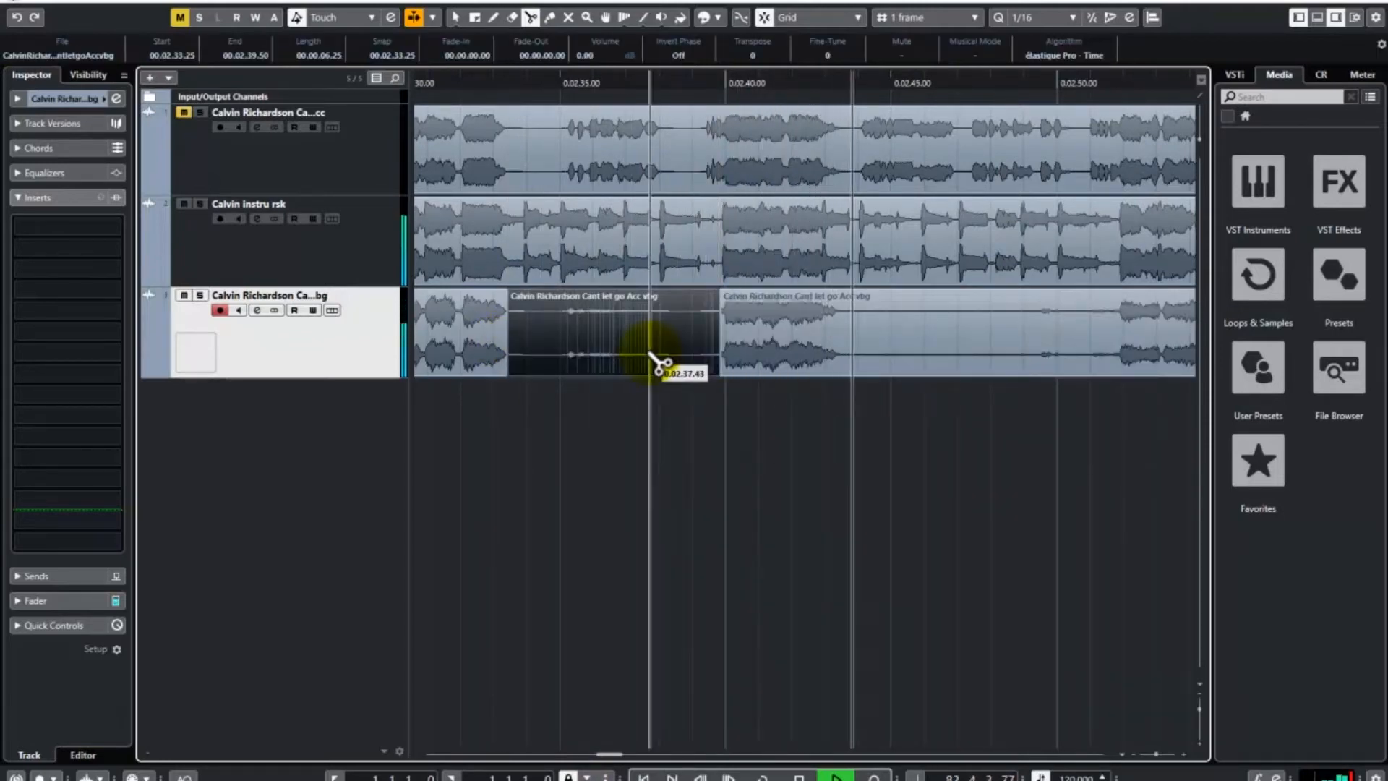
key("Delete")
left_click(697, 86)
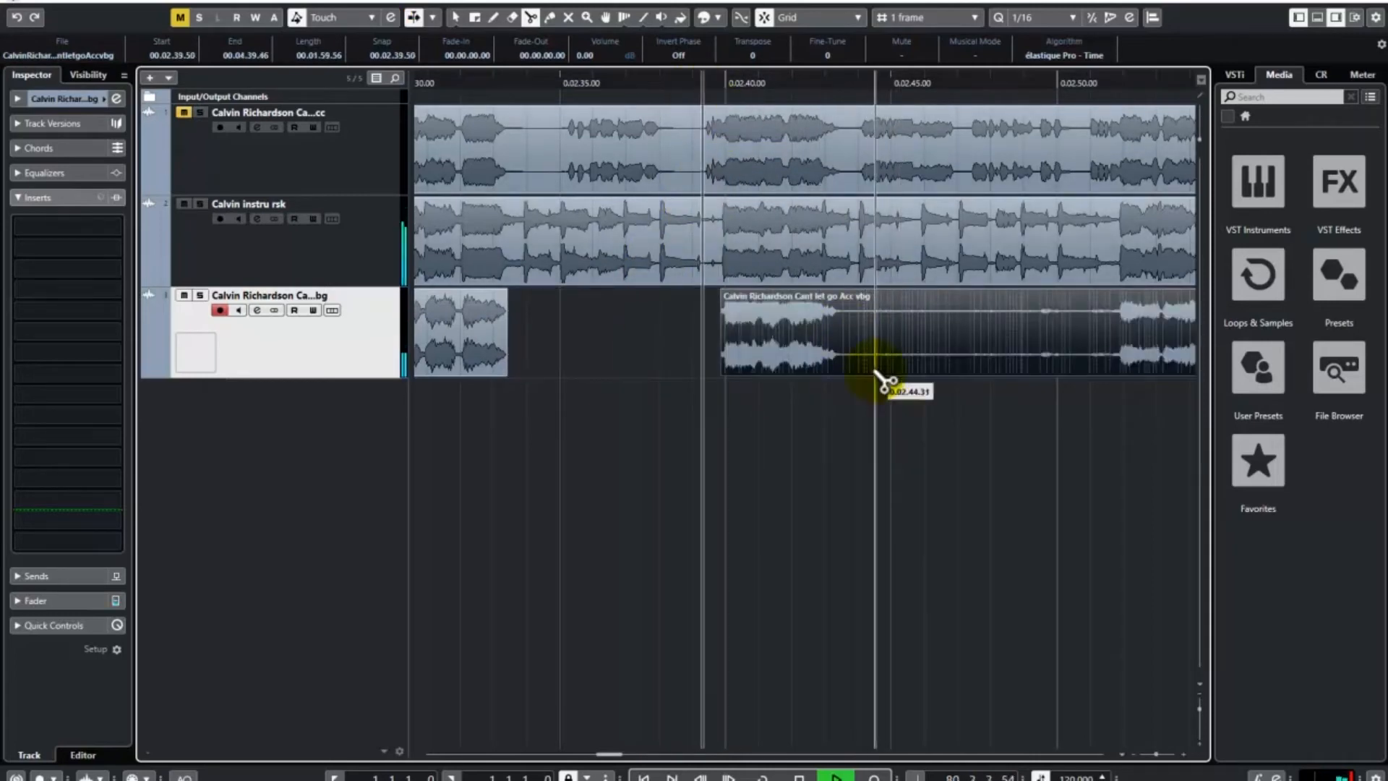
Split the vbg clip at 00.02.43.26 and 00.02.51.49, and delete the section between these points
left_click(840, 359)
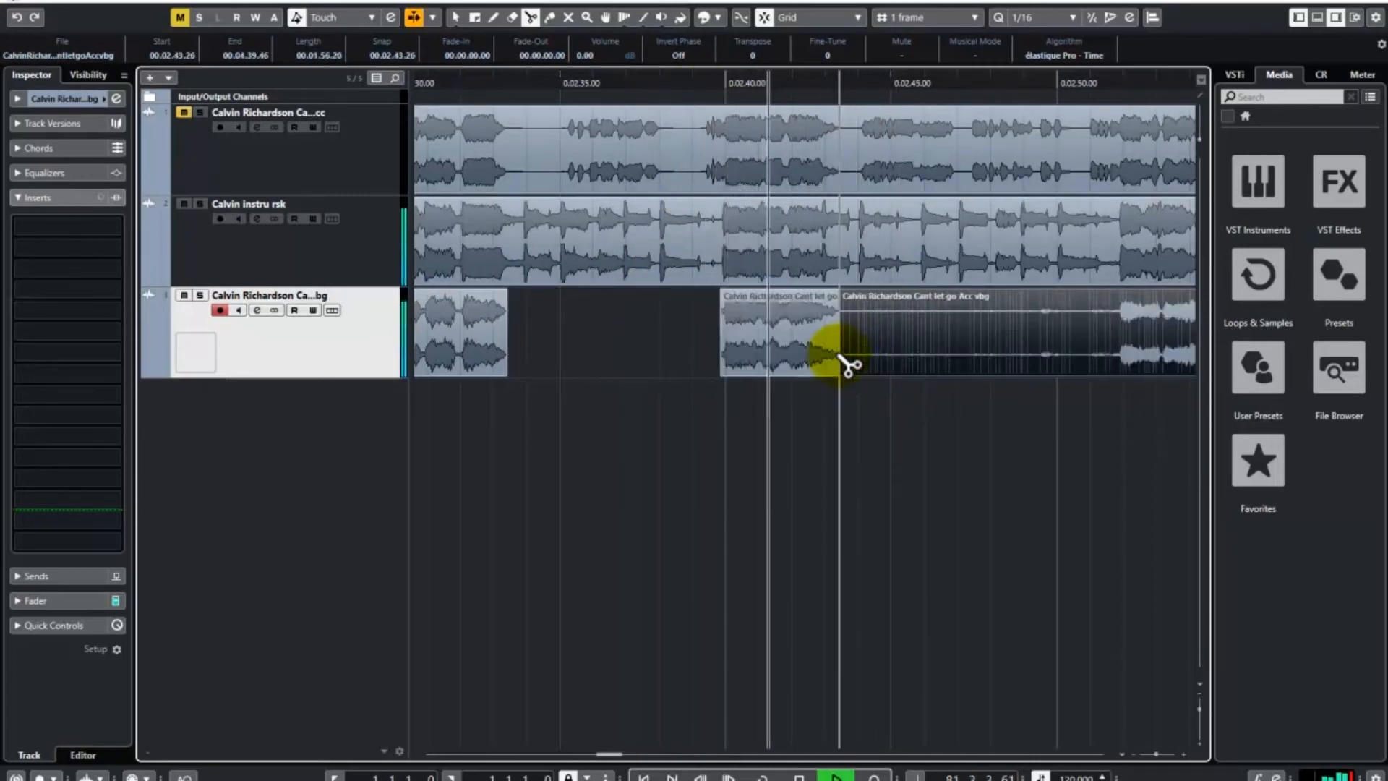
left_click(1120, 341)
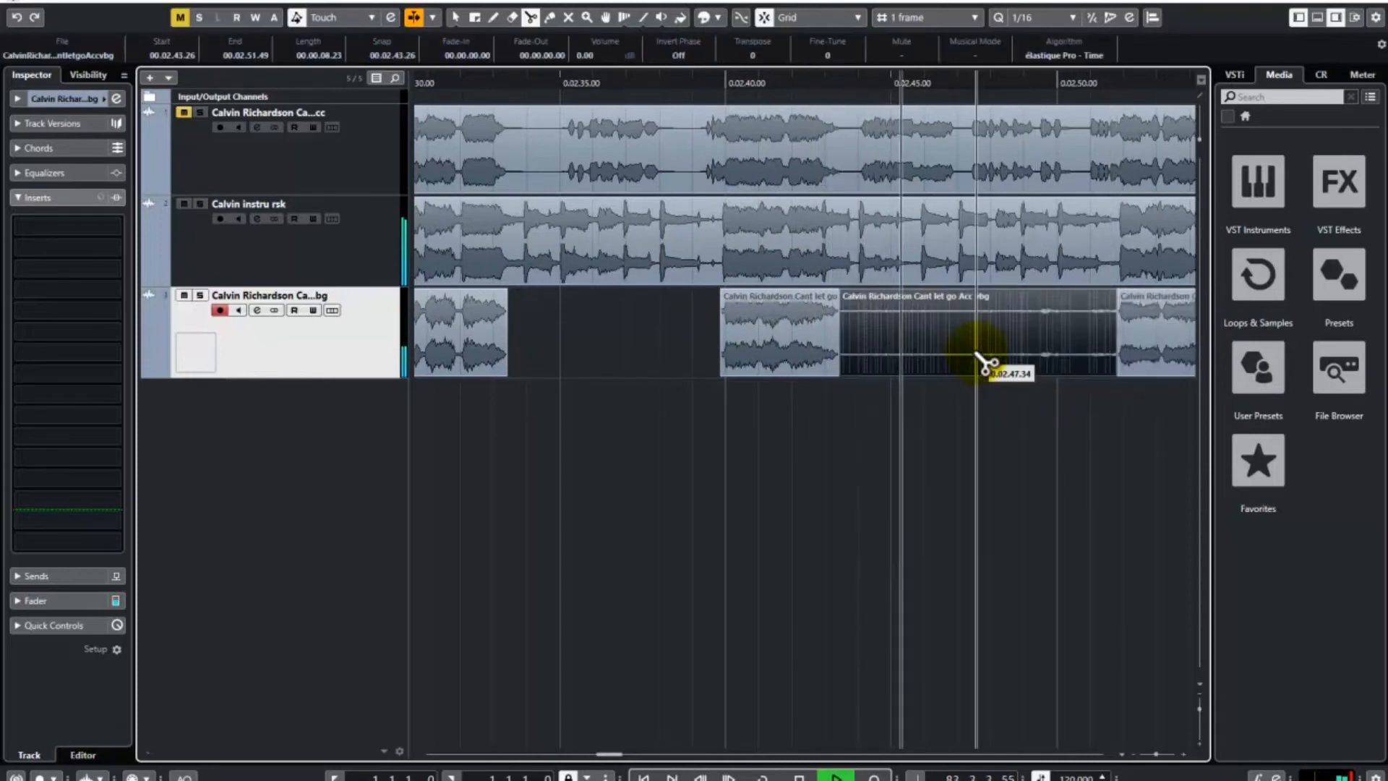
key("Delete")
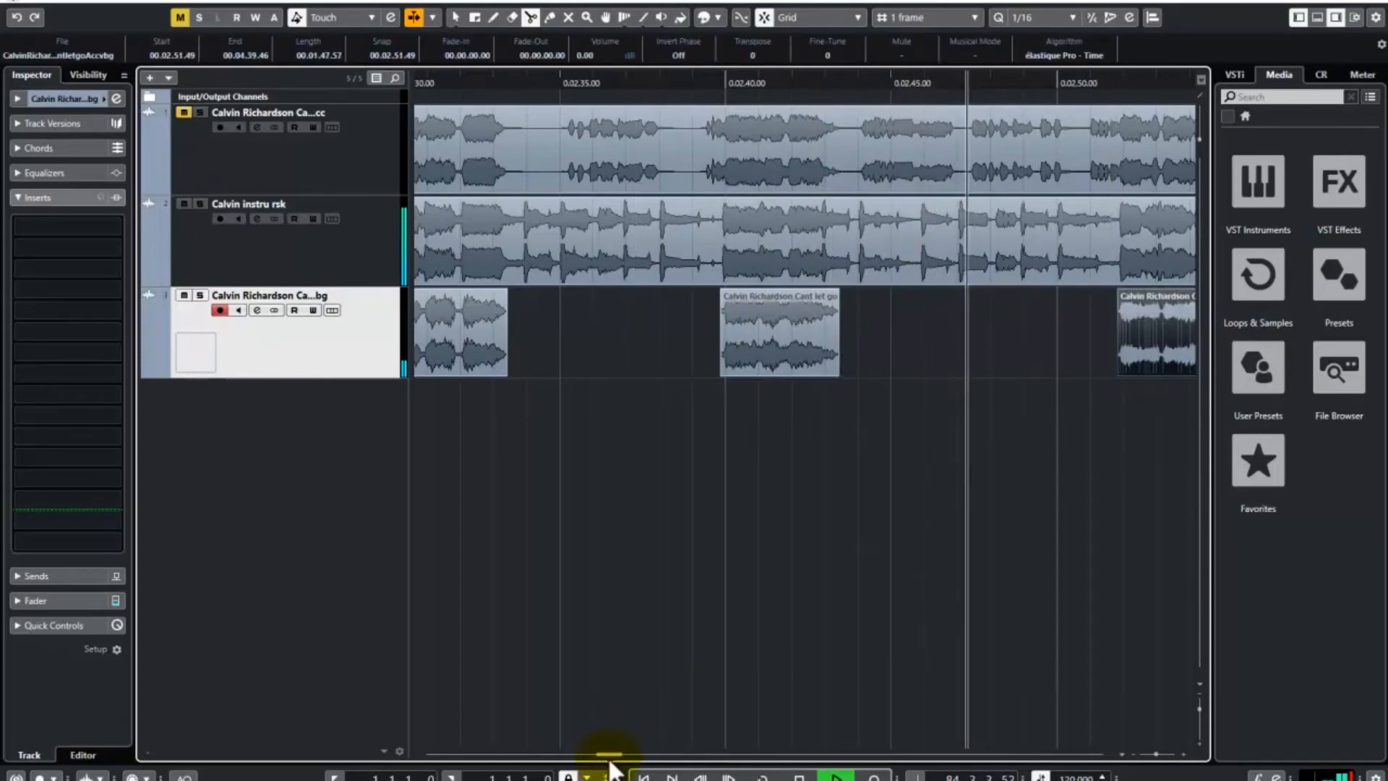
Replay the phrase starting at 00.02.51.49 on the vbg track and split the clip at 00.02.54.10
left_click_drag(617, 760, 630, 763)
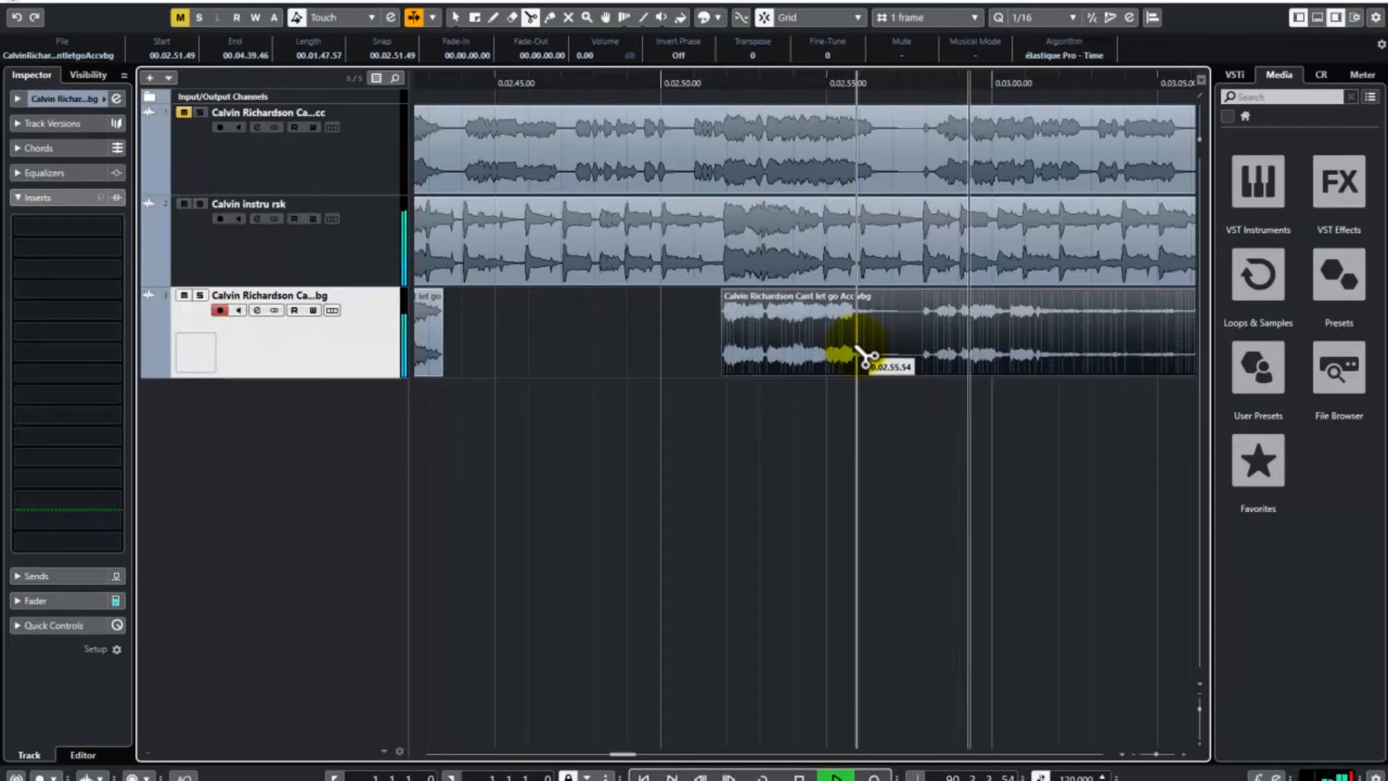
left_click_drag(666, 87, 672, 81)
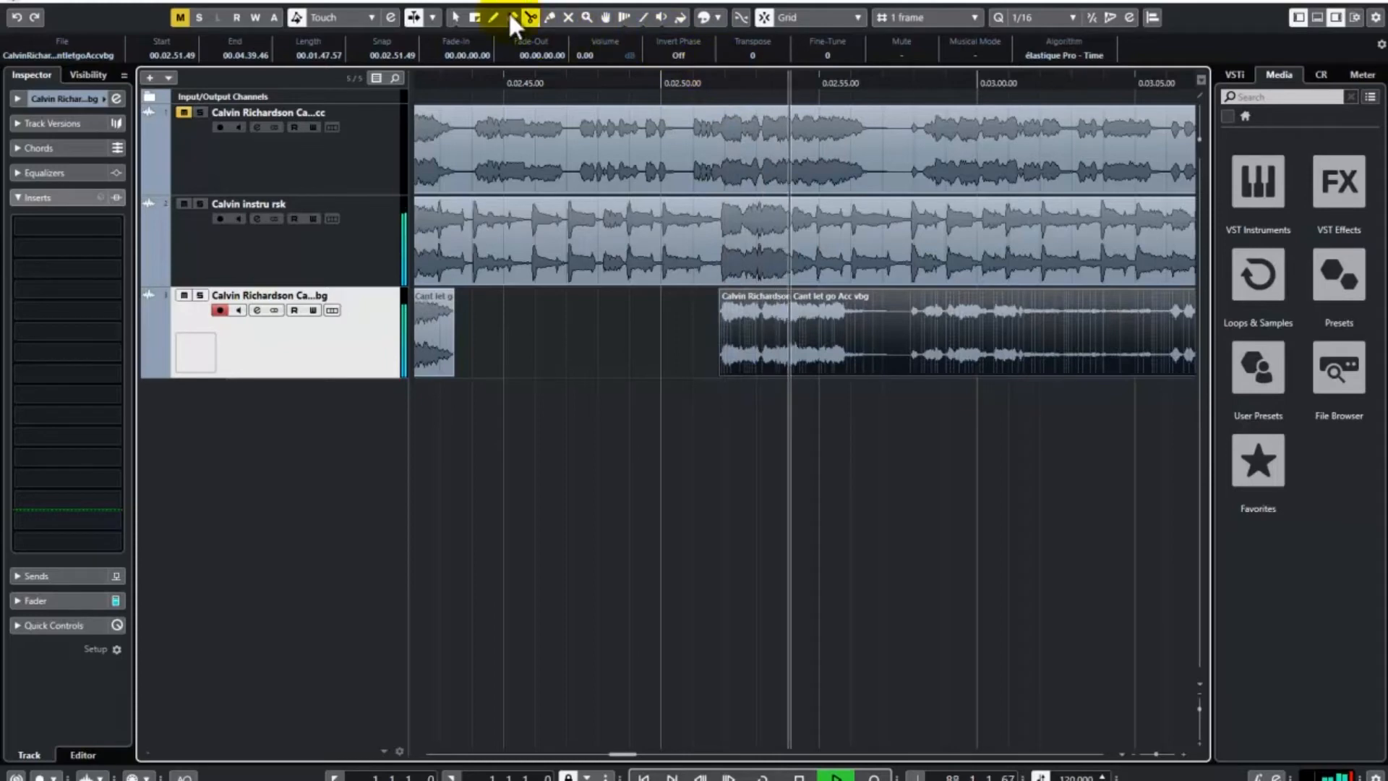
key("space")
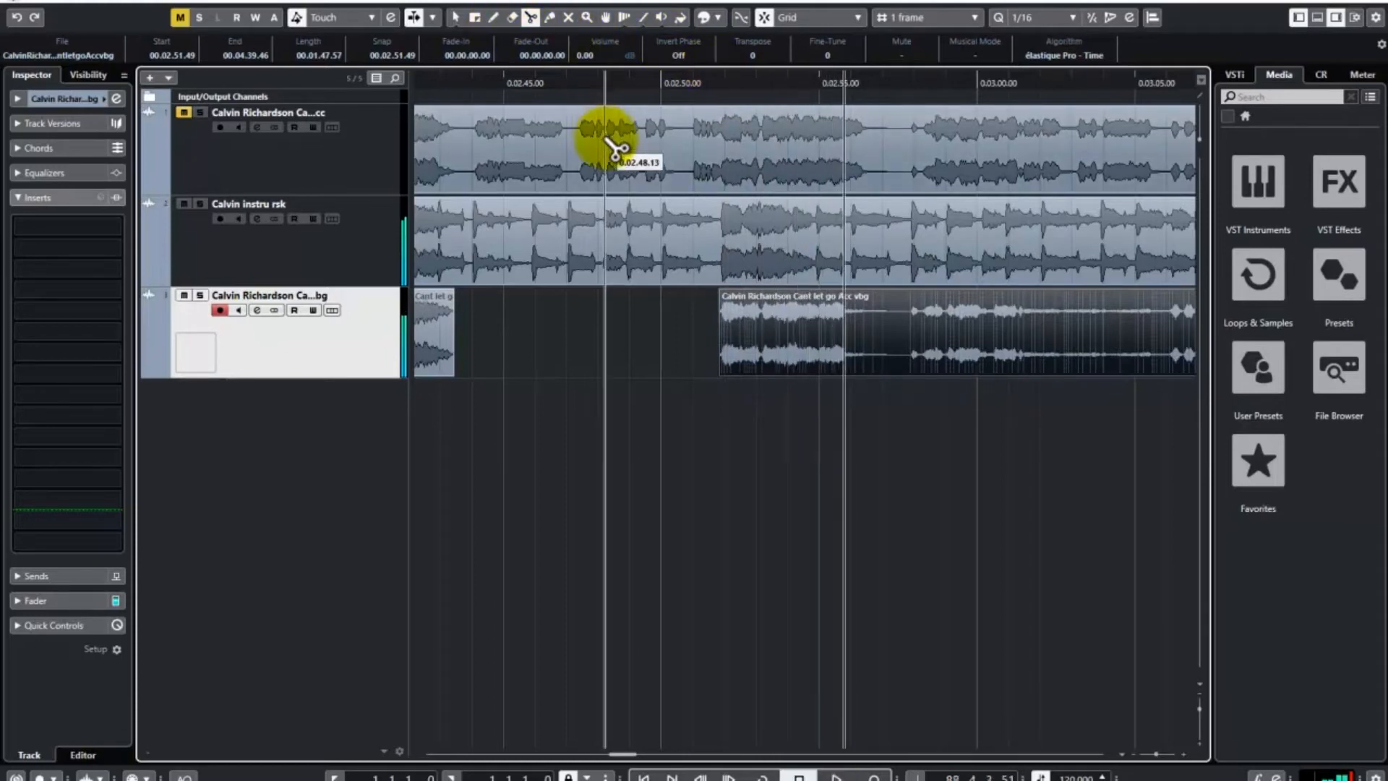
left_click(727, 82)
key("space")
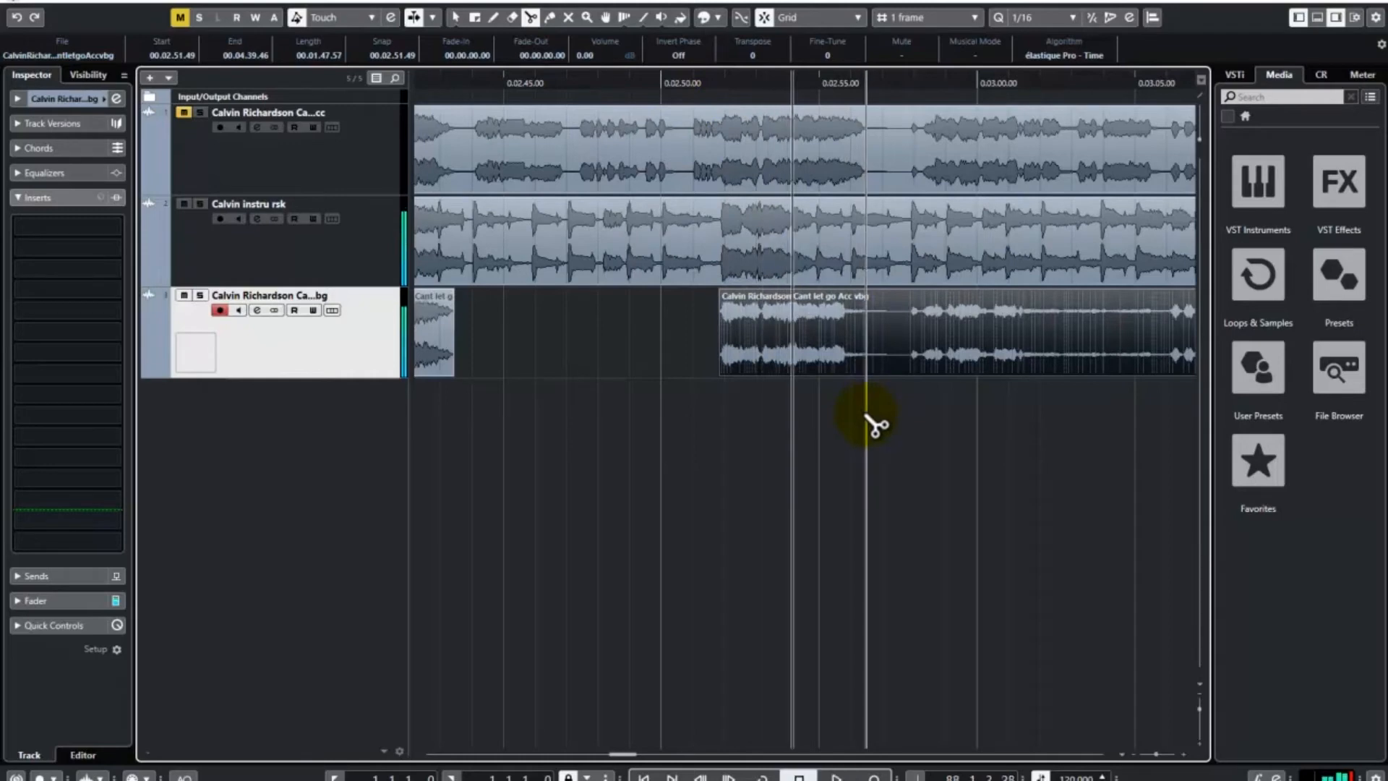
left_click(793, 358)
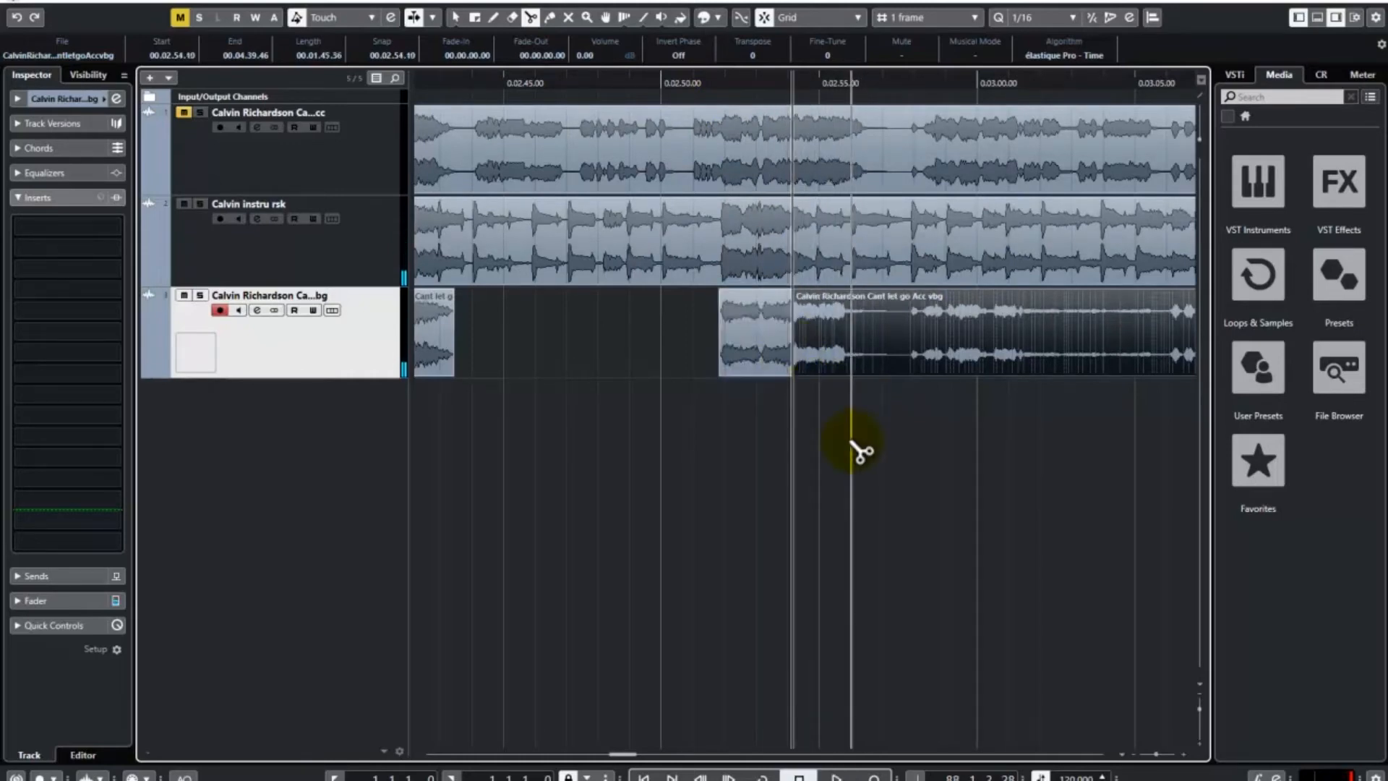
Play the vocals following 00.02.54.10, split the vbg clip just before 00.03.10.00, and delete the section between these points
key("space")
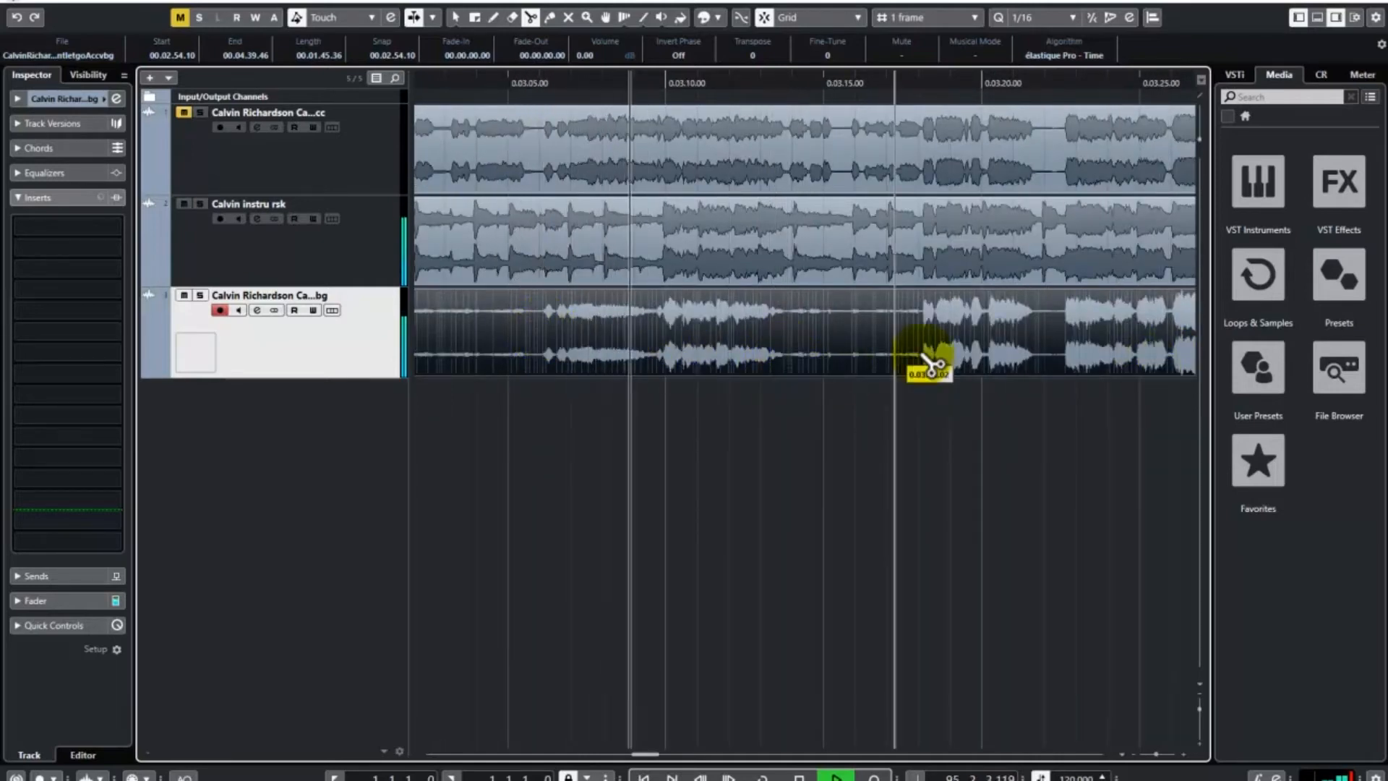
left_click(665, 346)
key("space")
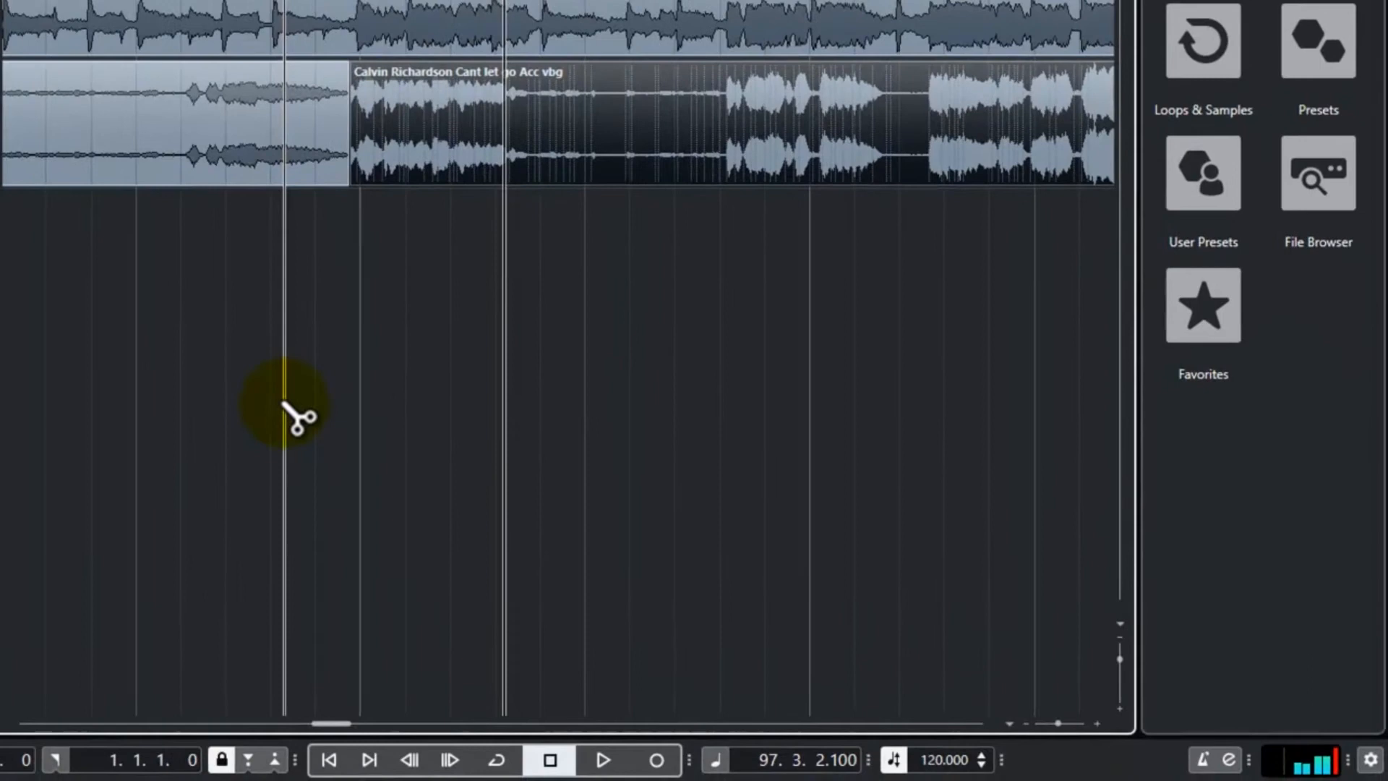
left_click_drag(604, 509, 570, 361)
key("Delete")
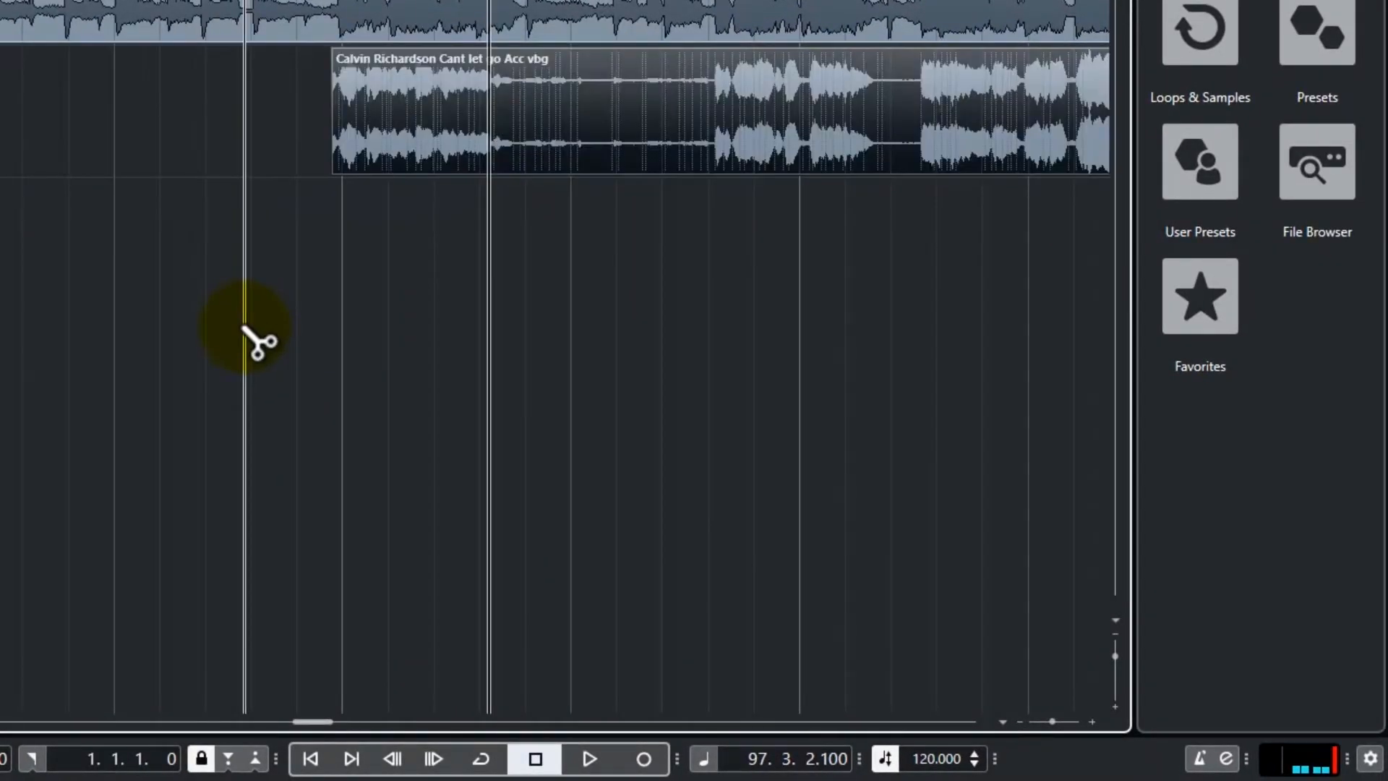
Play the short vbg clip from 00.02.51.49 to 00.02.54.10, draw a falling volume curve over its end, and replay it to check the fade
left_click_drag(312, 721, 292, 720)
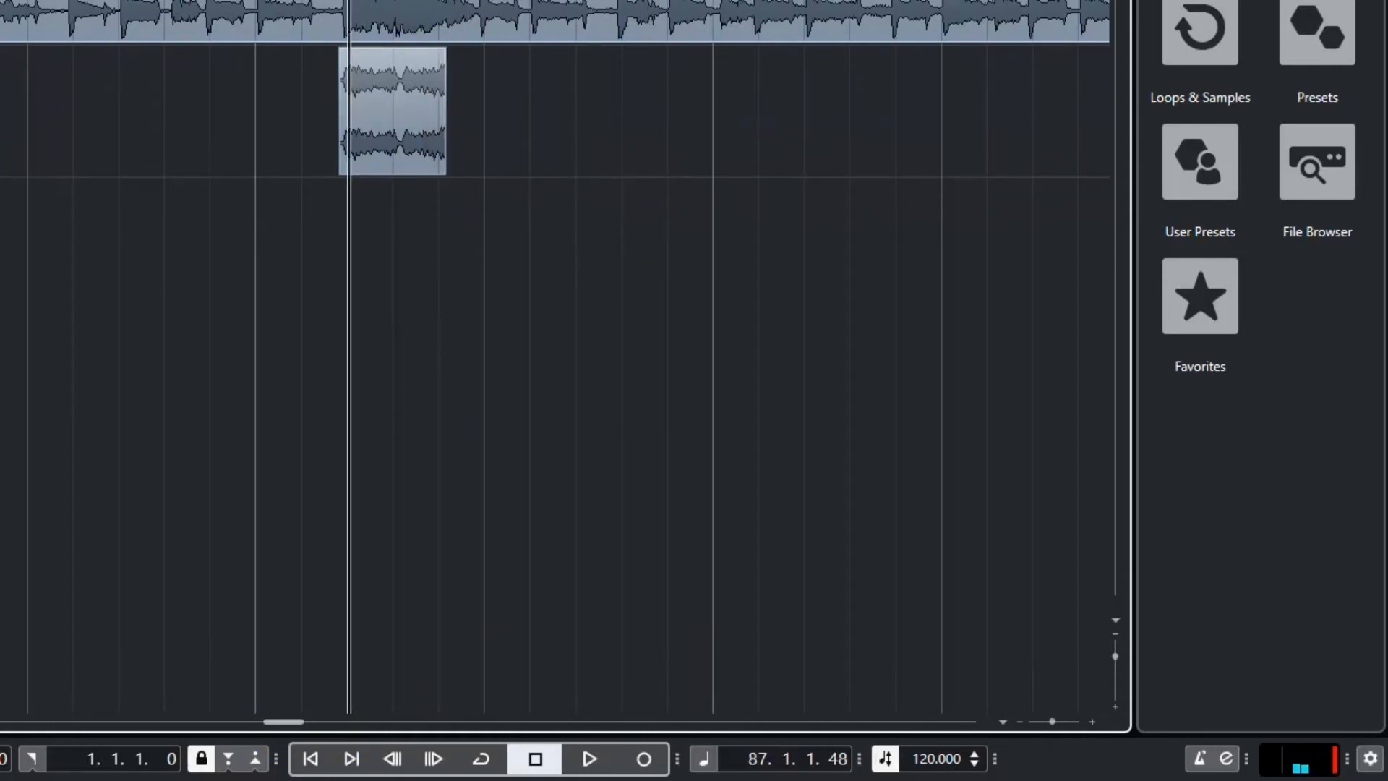
key("space")
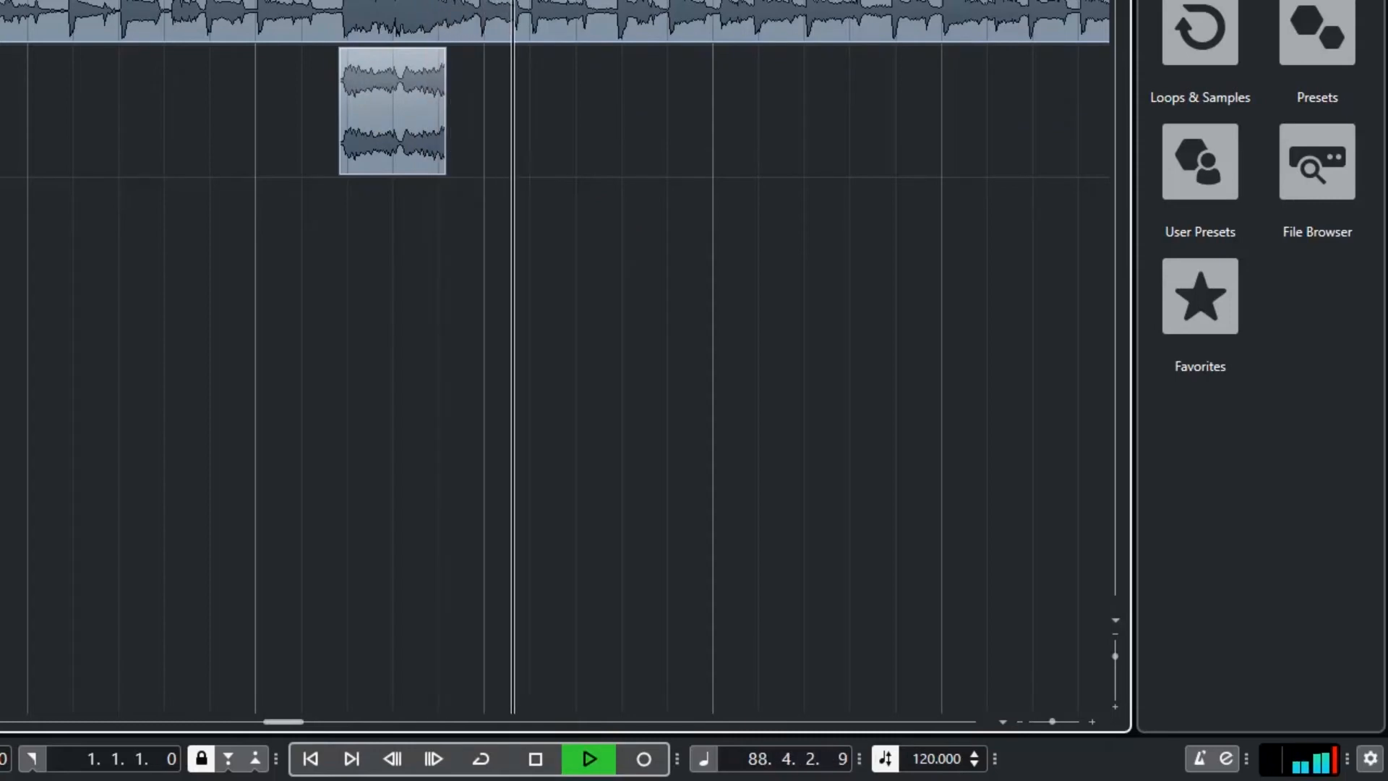
key("space")
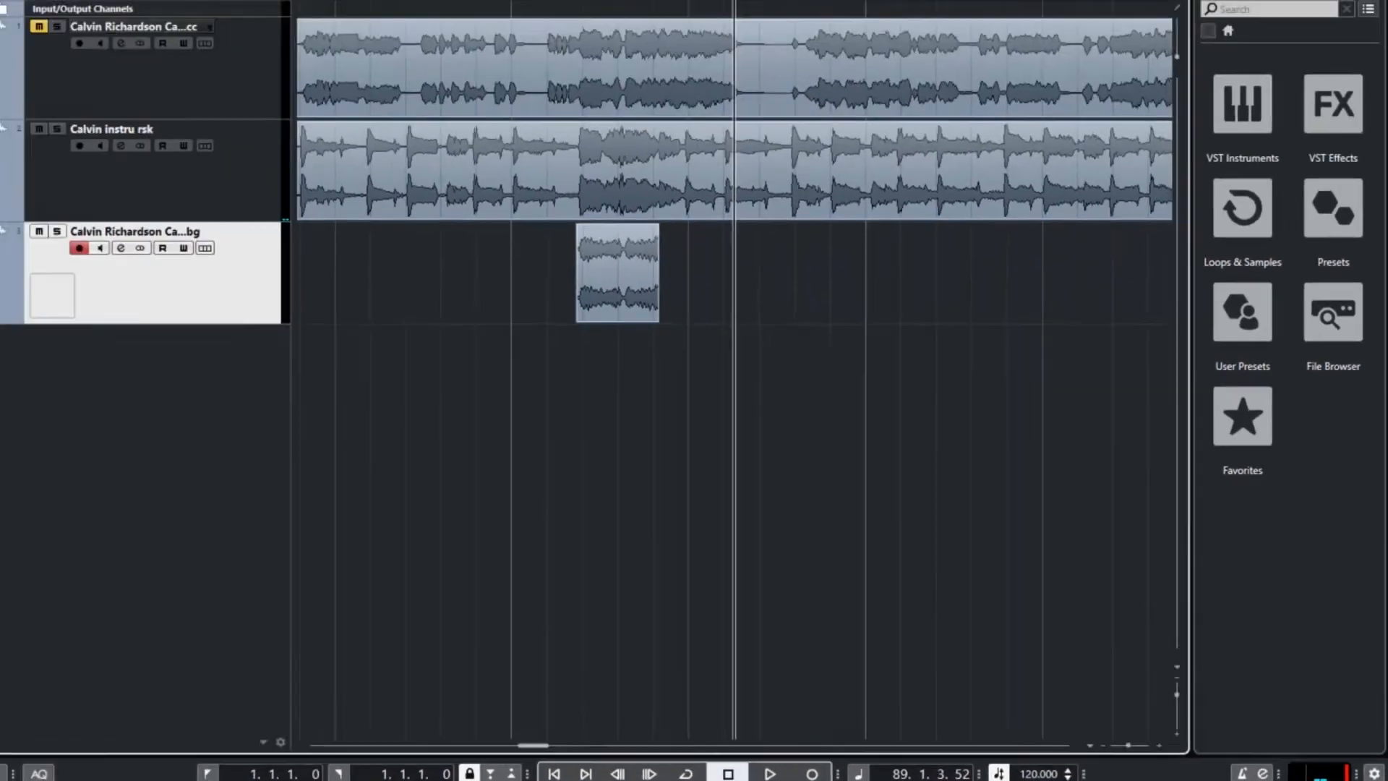
left_click(495, 21)
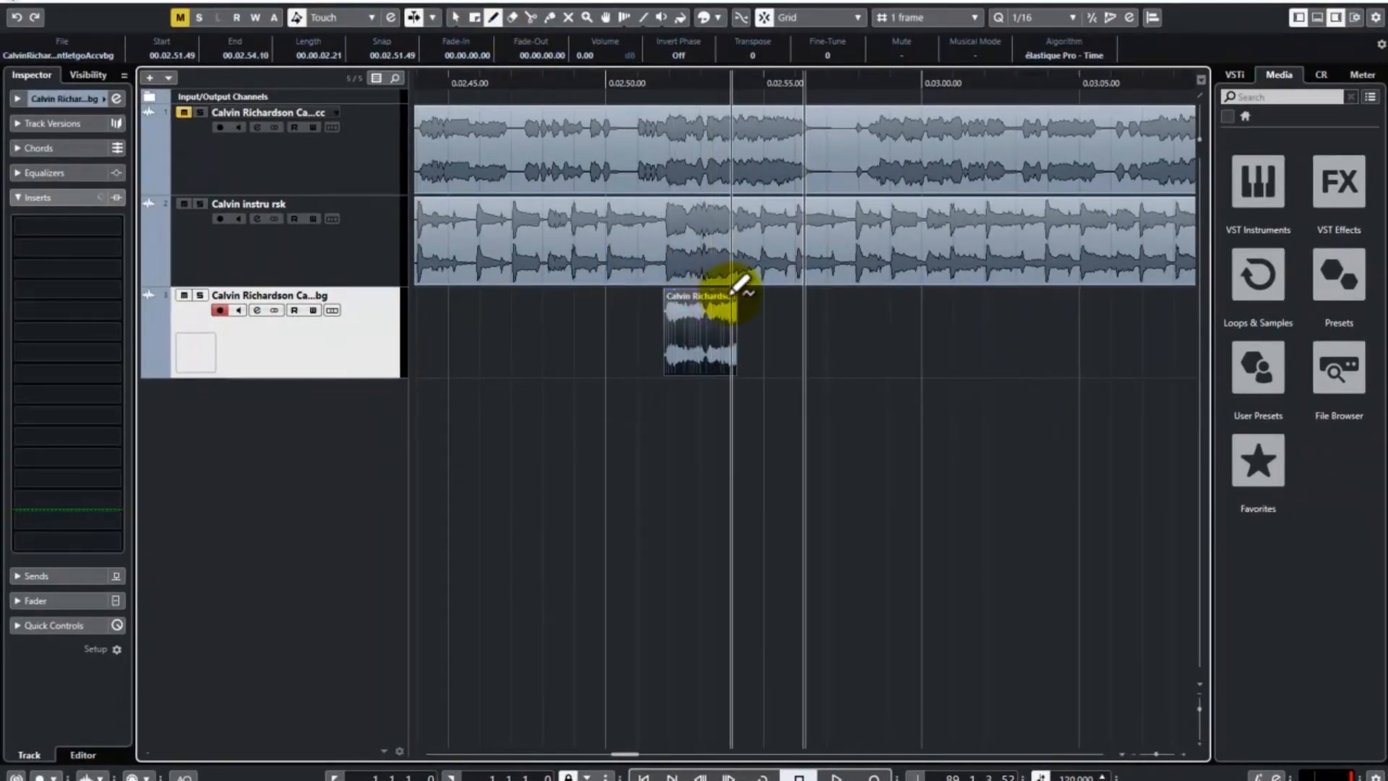
left_click_drag(732, 288, 747, 357)
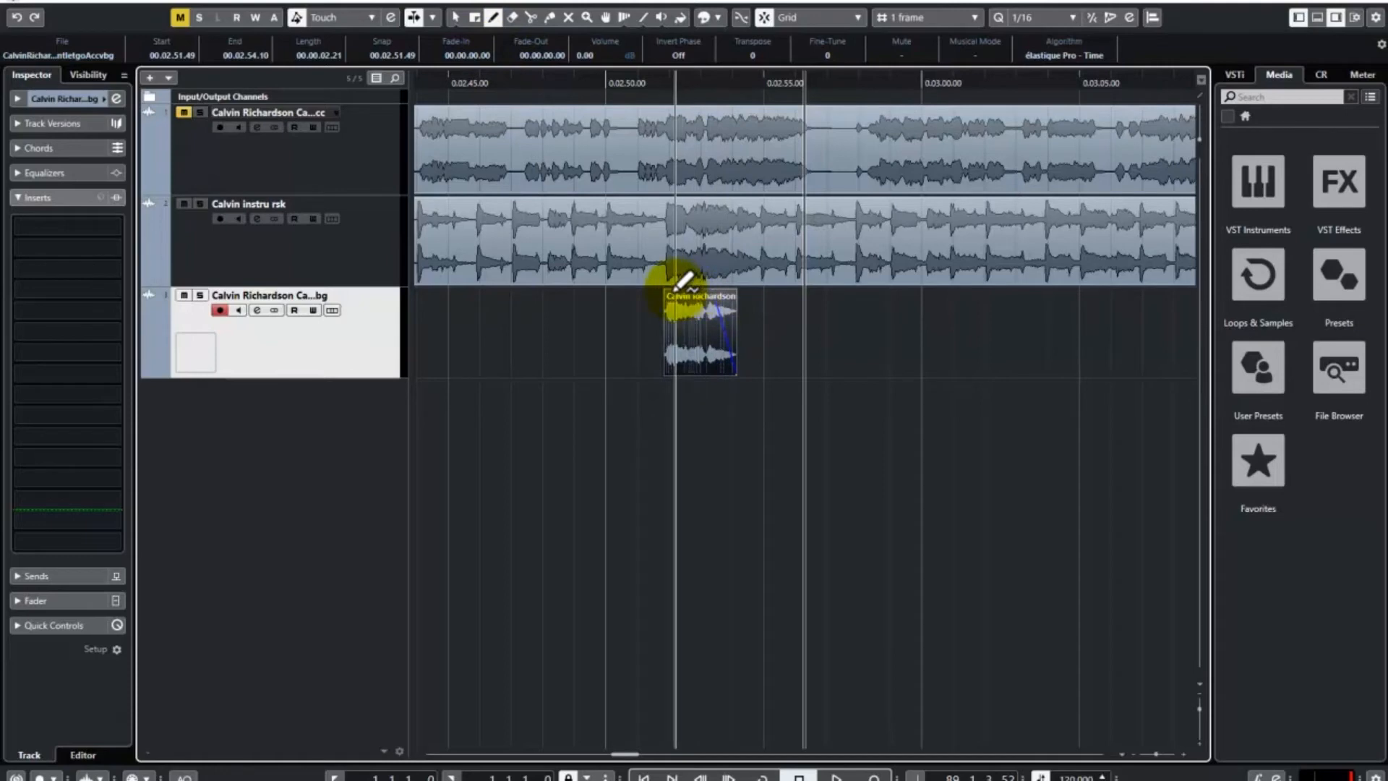
mouse_move(716, 282)
left_mouse_down()
mouse_move(752, 363)
mouse_move(762, 323)
mouse_move(735, 287)
mouse_move(751, 342)
left_mouse_up()
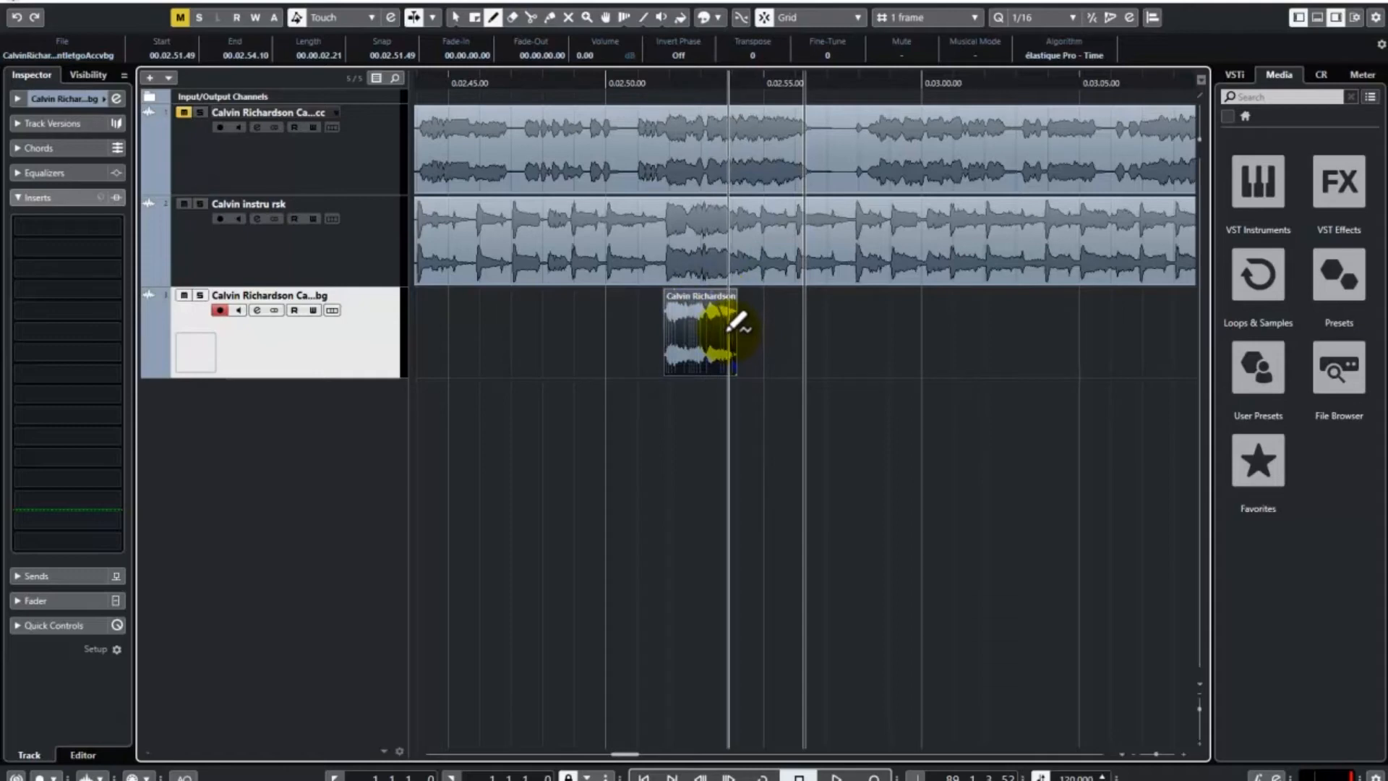
mouse_move(738, 367)
left_mouse_down()
mouse_move(641, 161)
mouse_move(669, 86)
left_mouse_up()
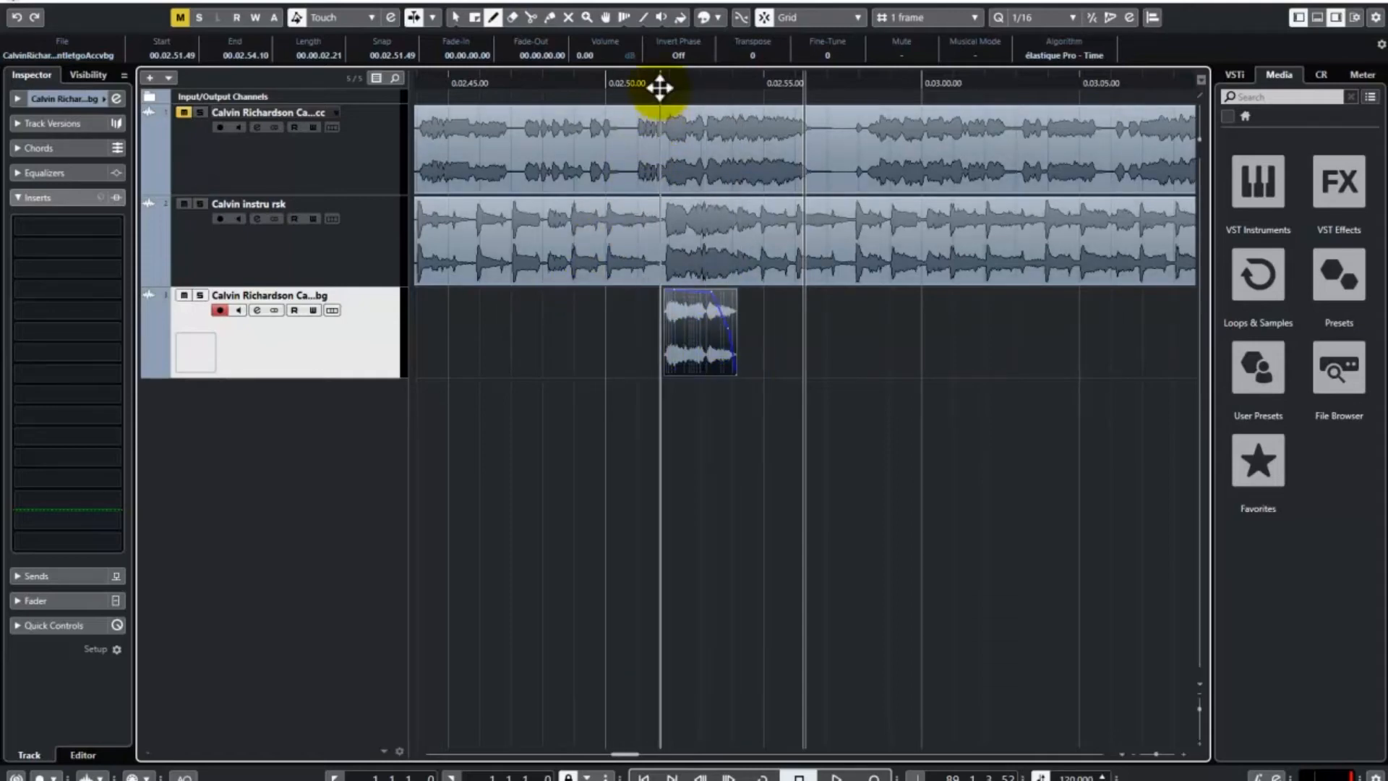
left_click(656, 82)
key("space")
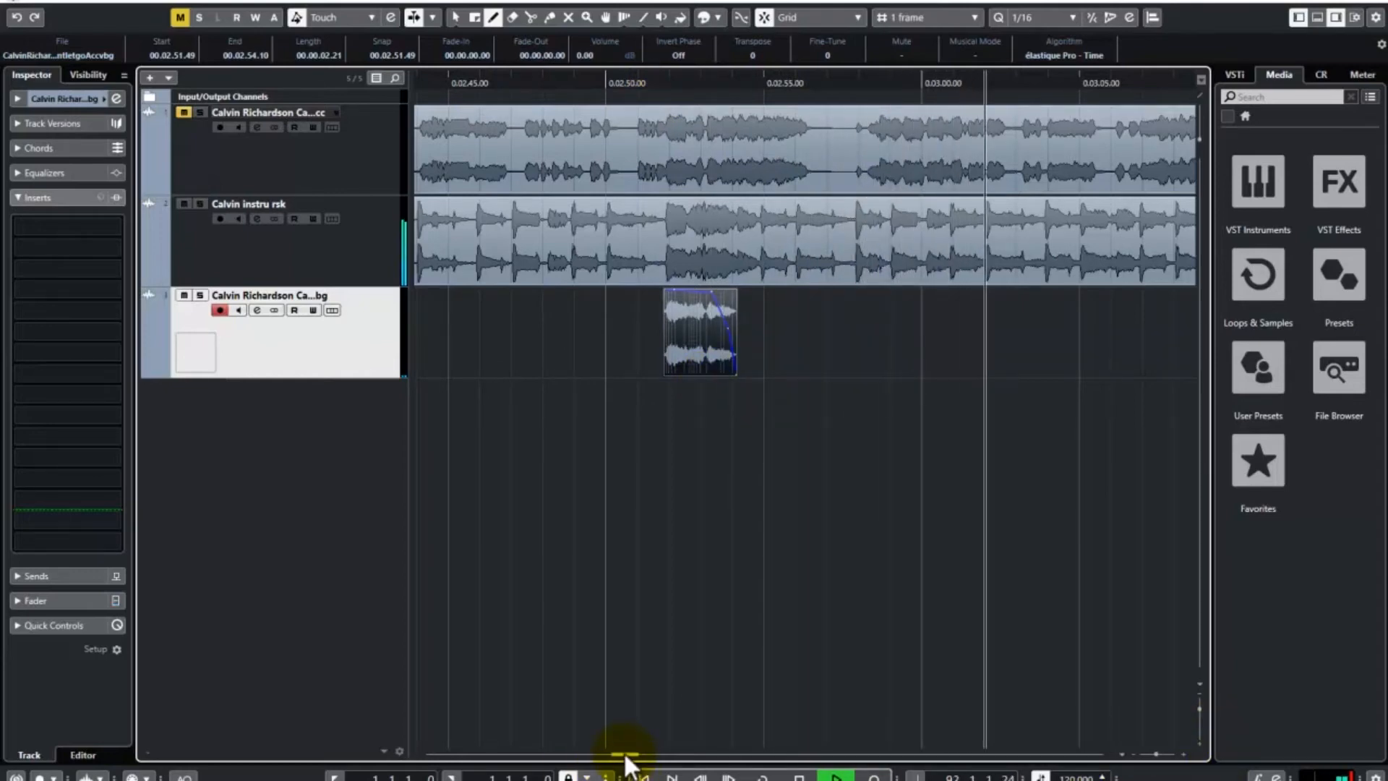
key("space")
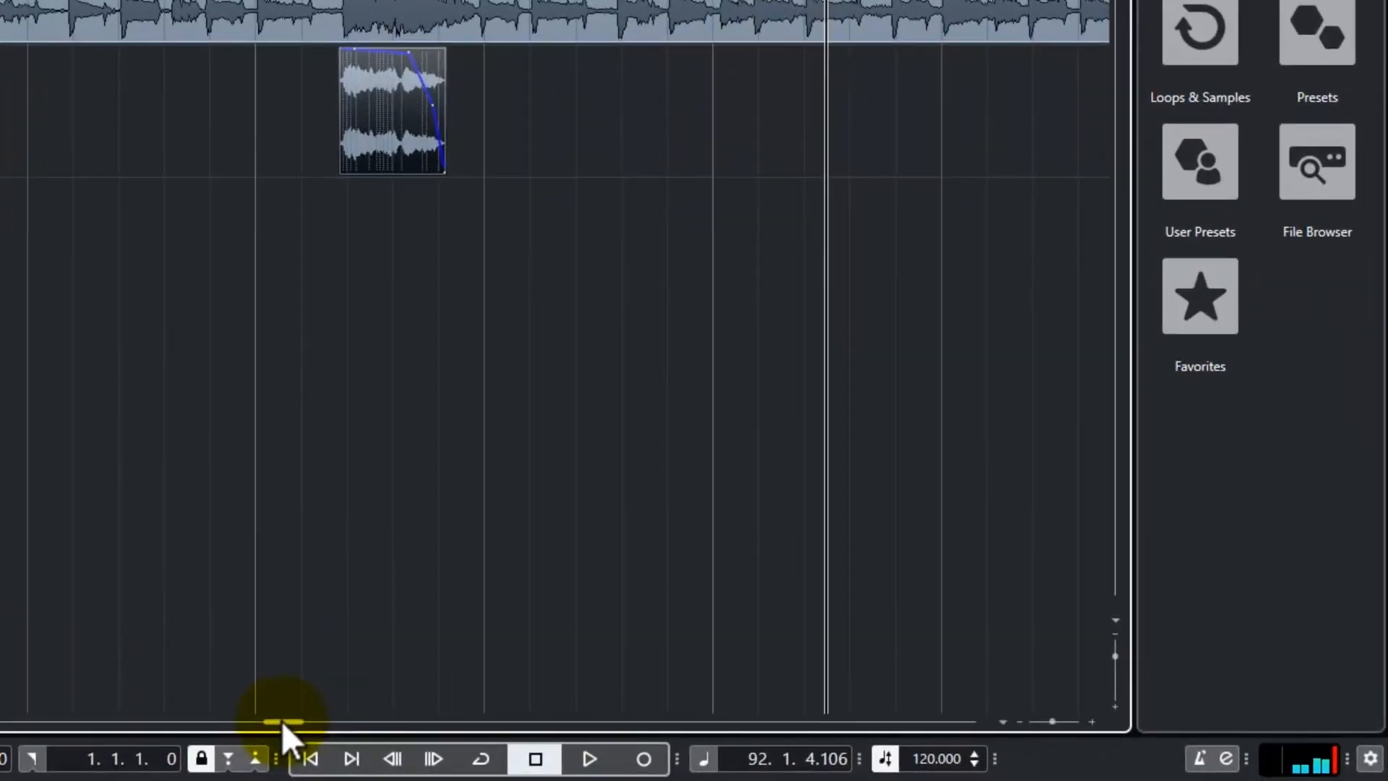
Play into the next vbg clip, trim its start slightly later to about 00.03.10.00, and replay the entry
left_click_drag(623, 754, 636, 754)
left_click_drag(300, 722, 300, 722)
left_click(640, 1)
key("space")
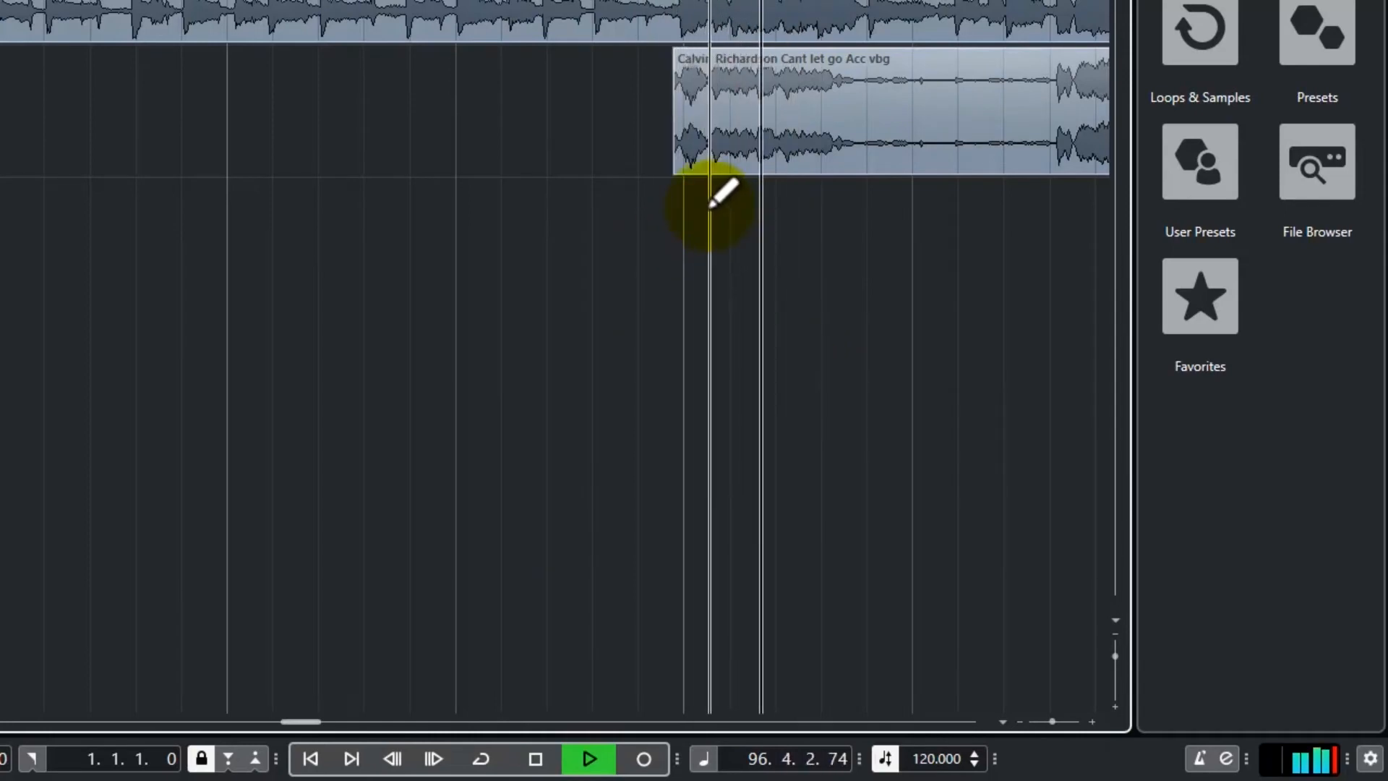
key("space")
left_click(631, 2)
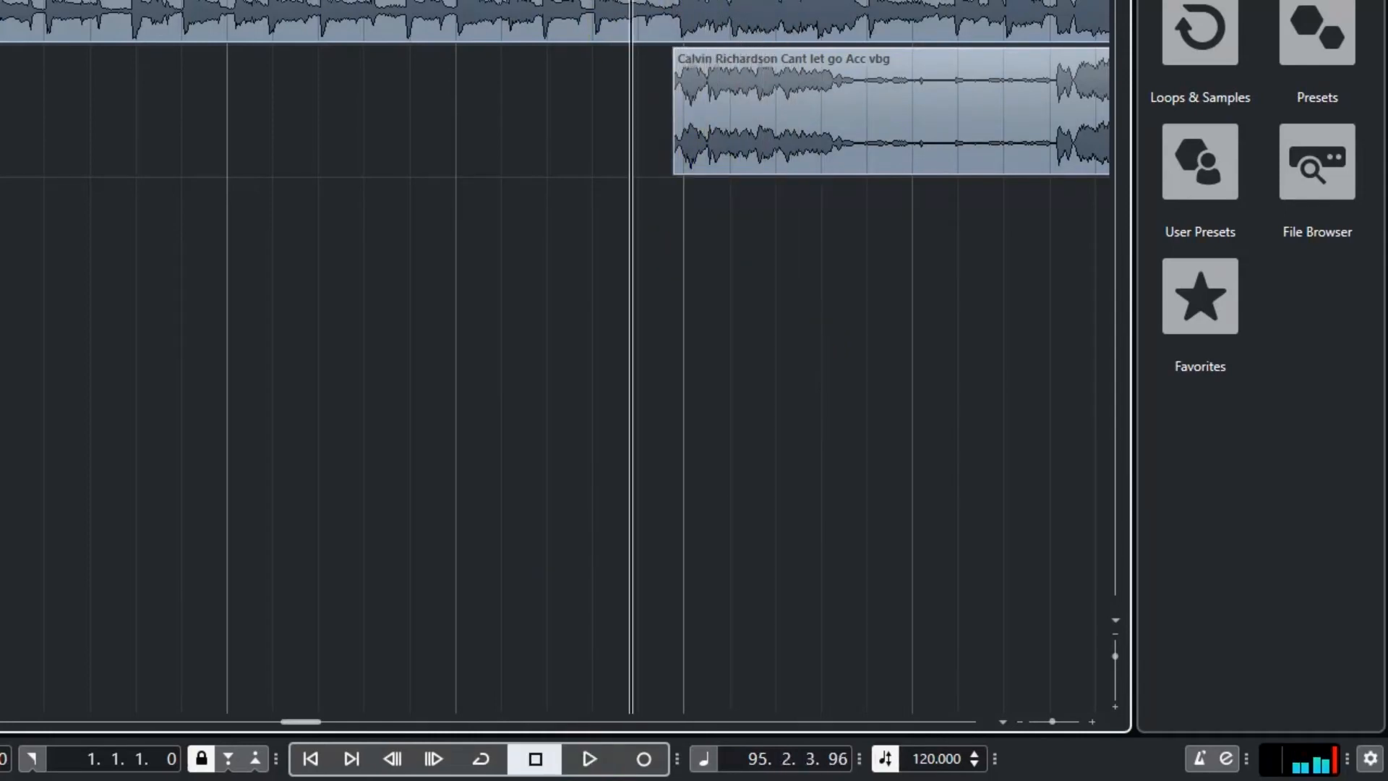
left_click_drag(675, 174, 678, 166)
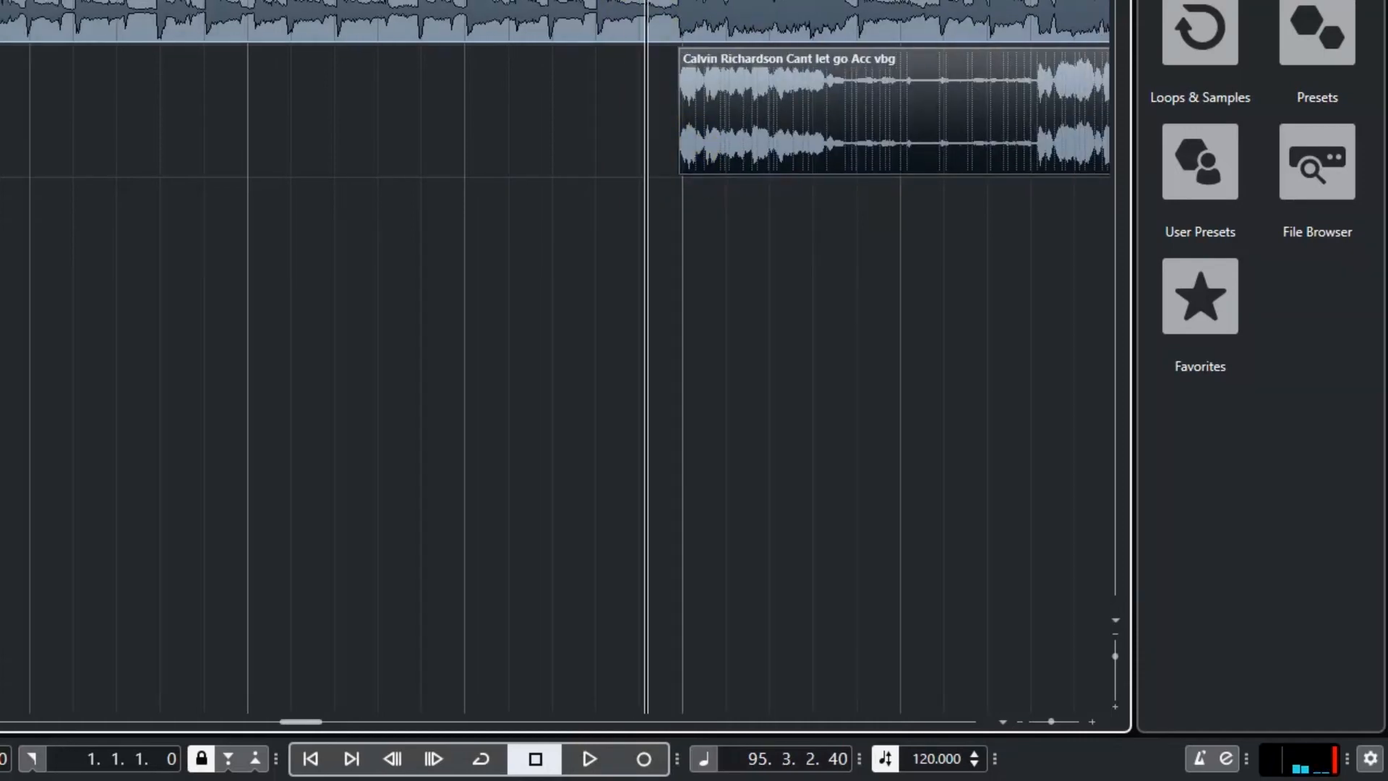
key("space")
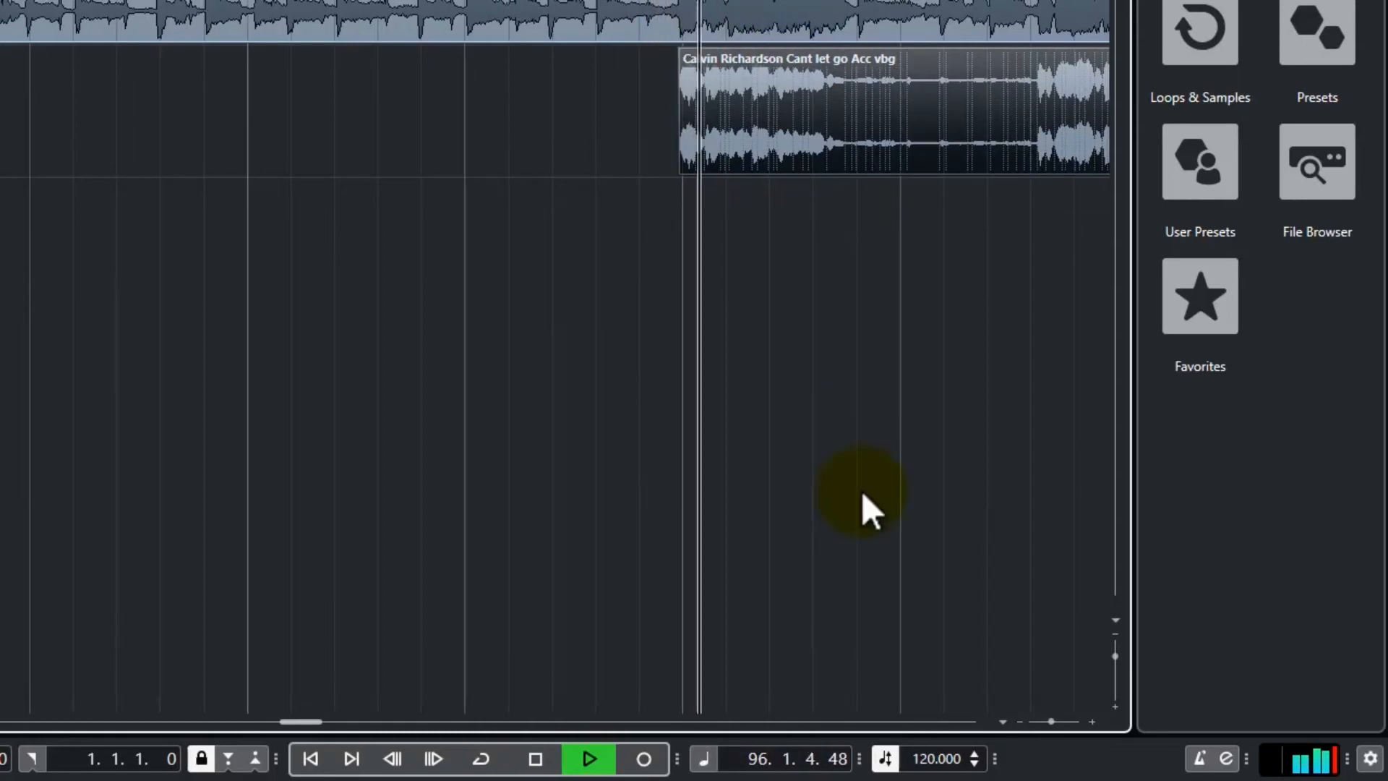
Split the vbg clip at about 00.03.14 and 00.03.18, and delete the quiet section between these points
left_click_drag(310, 725, 328, 731)
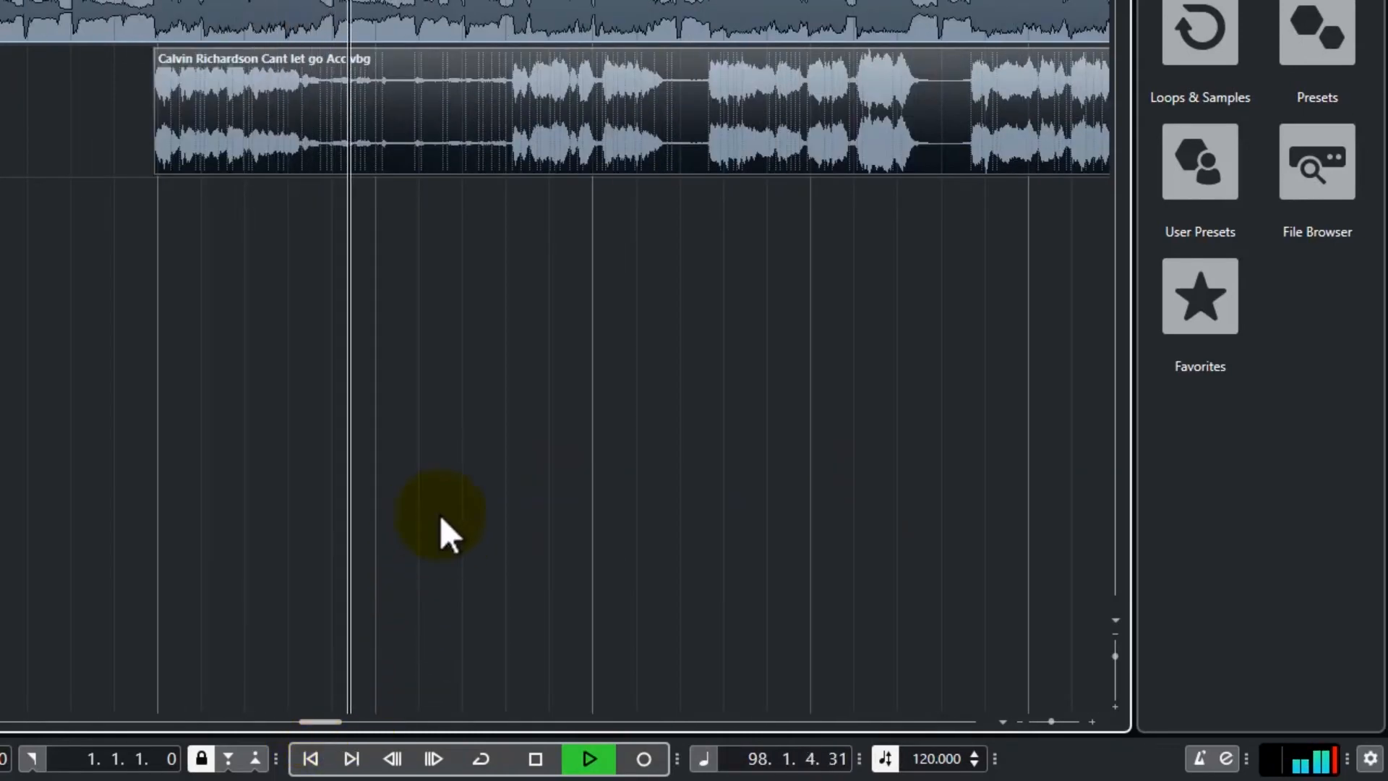
left_click(343, 141)
left_click(325, 141)
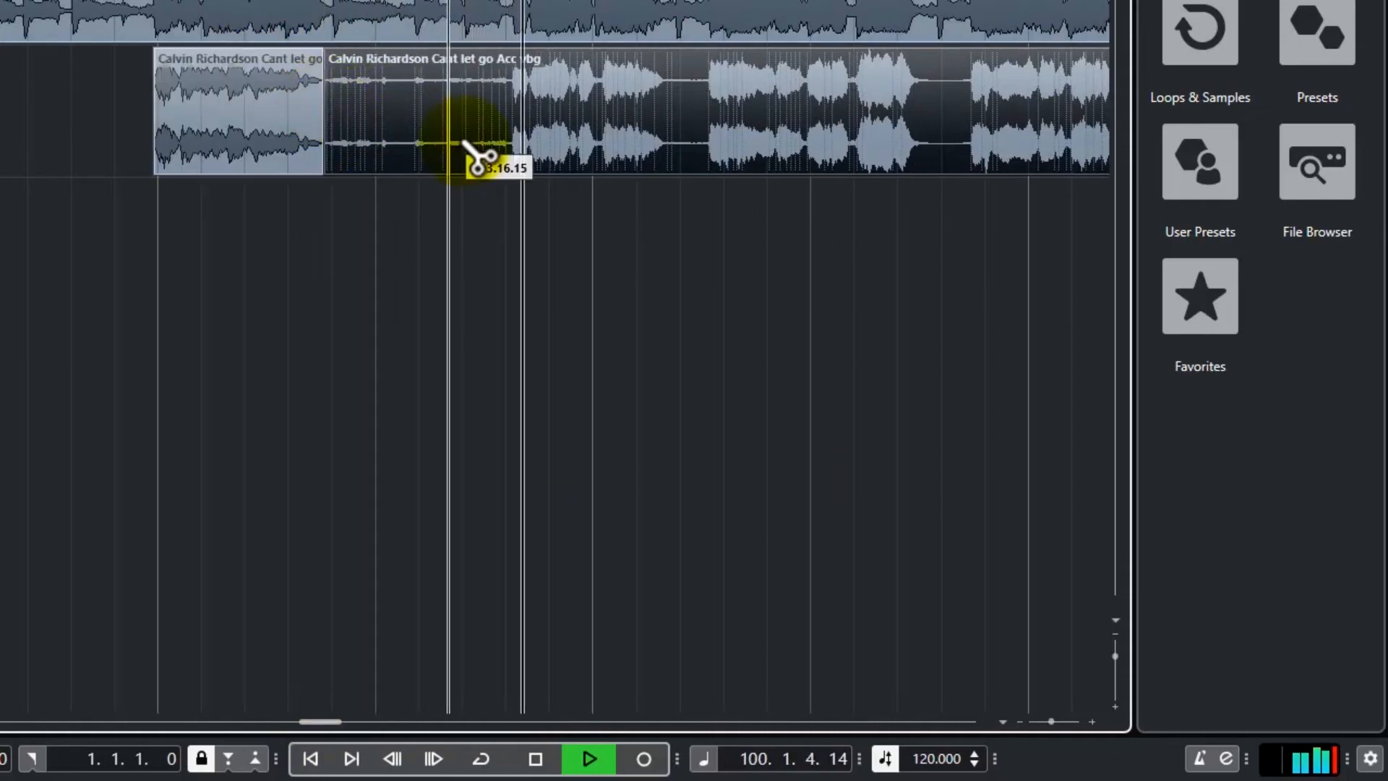
left_click(510, 145)
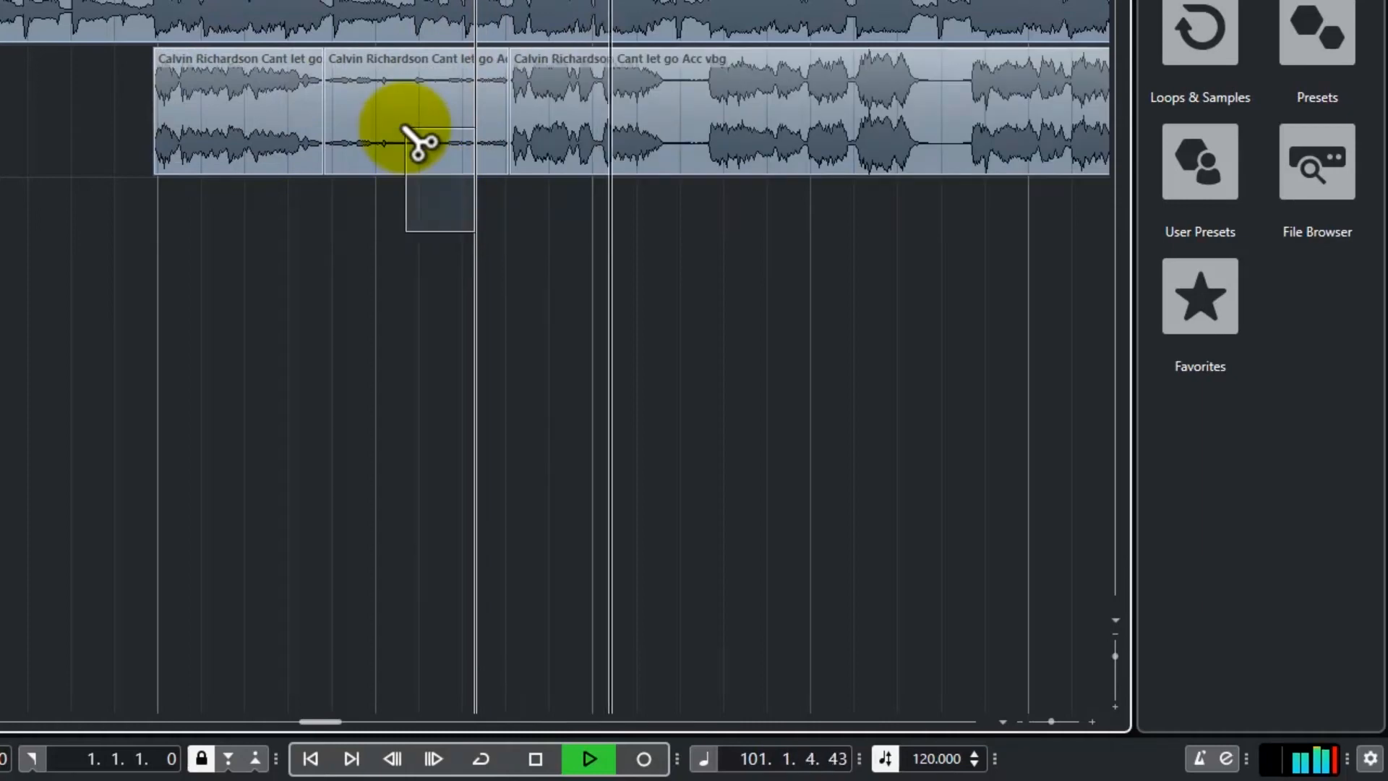
left_click(401, 144)
key("Delete")
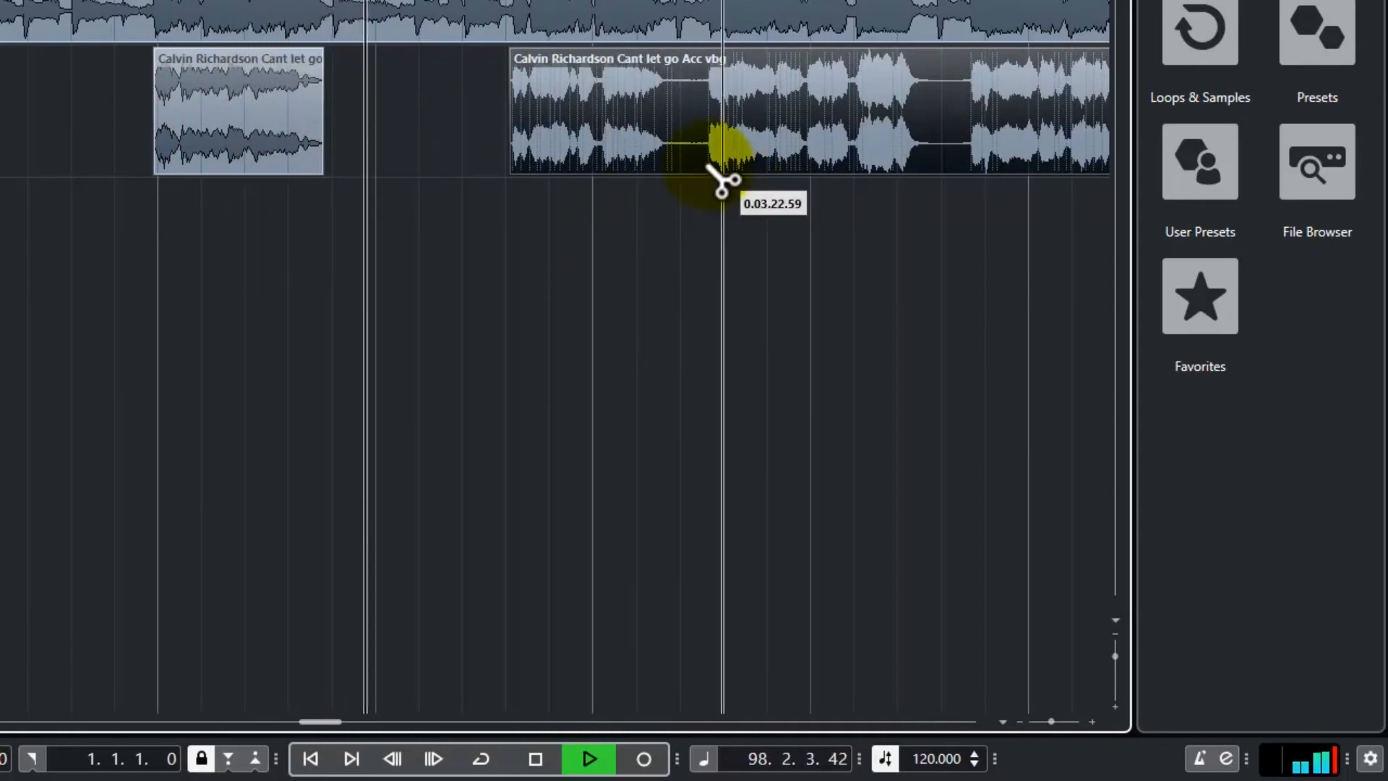
Split the vbg clip around the two quiet gaps between about 00.03.21 and 00.03.28.37, delete both gaps, and stop playback
left_click(669, 145)
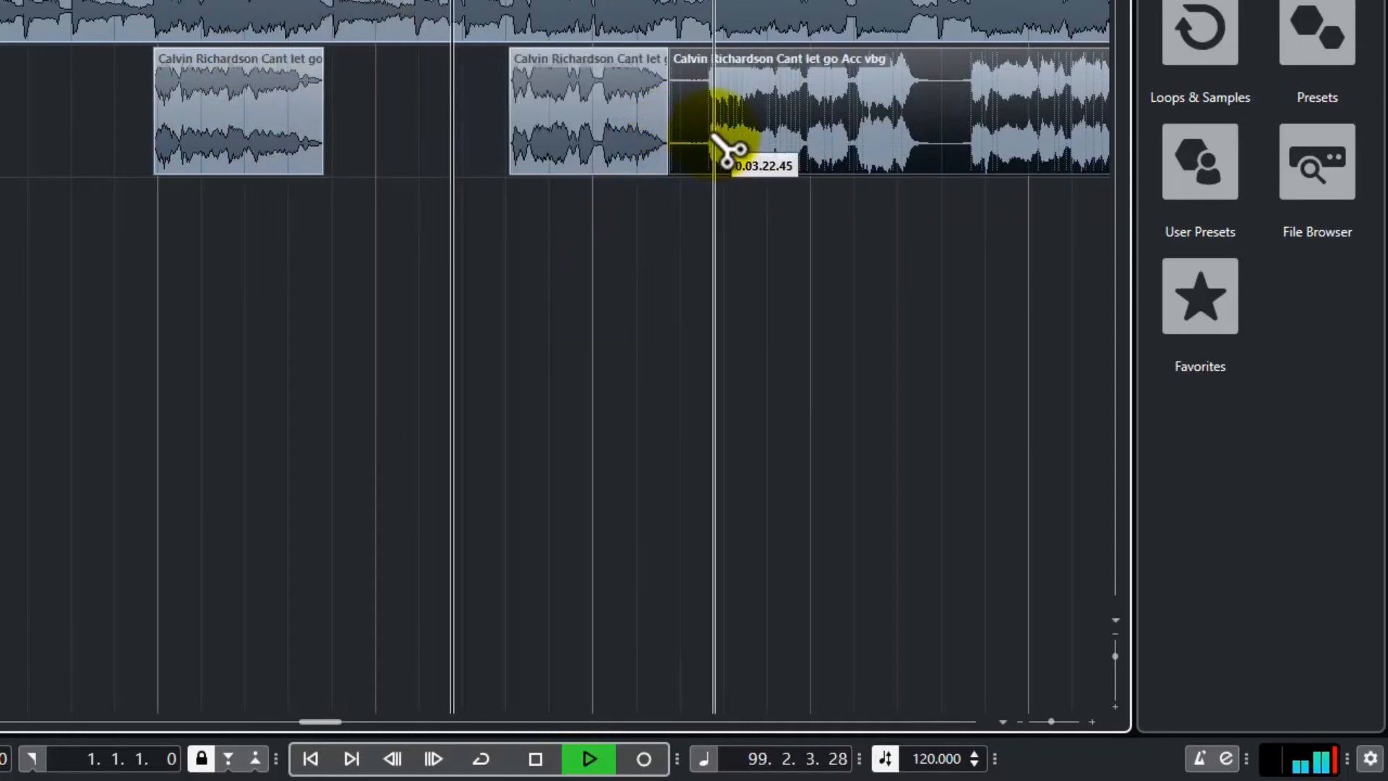
left_click(708, 144)
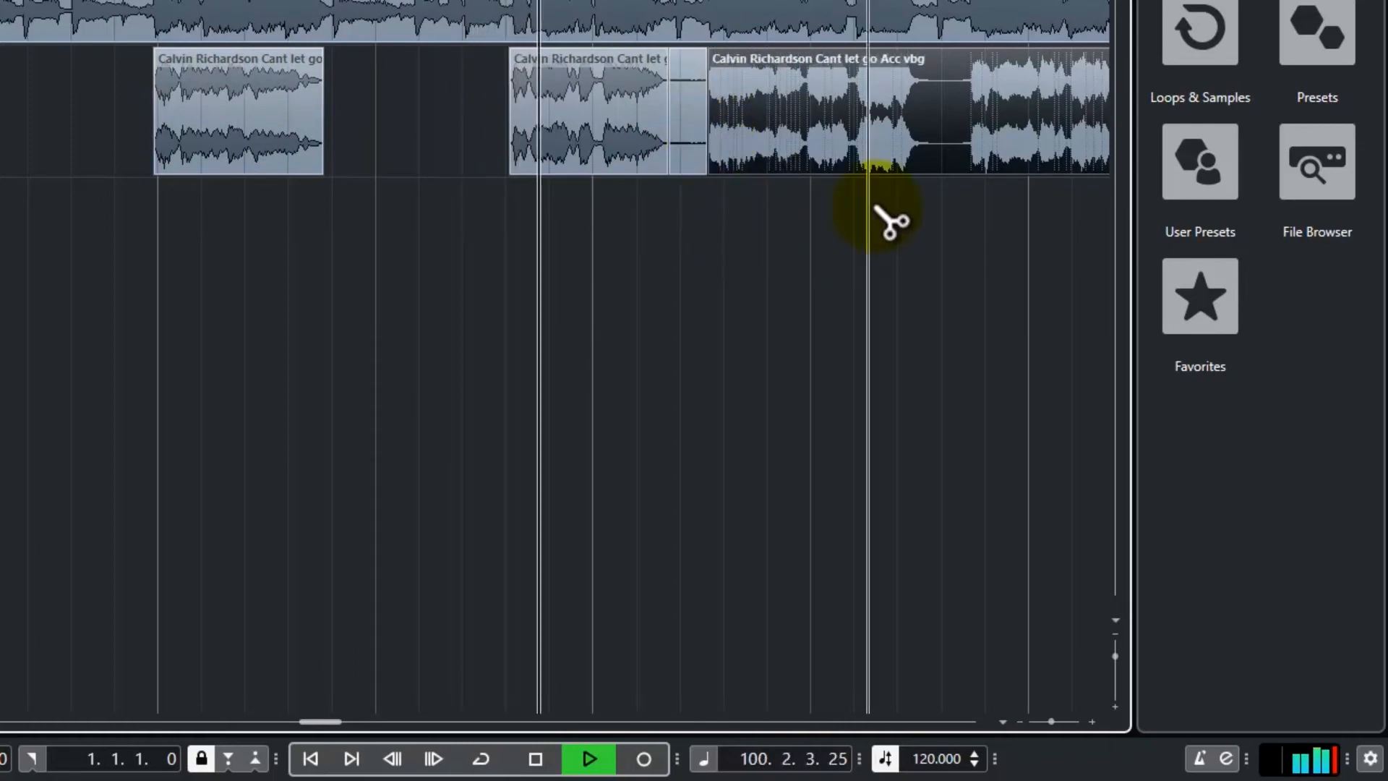
left_click(922, 152)
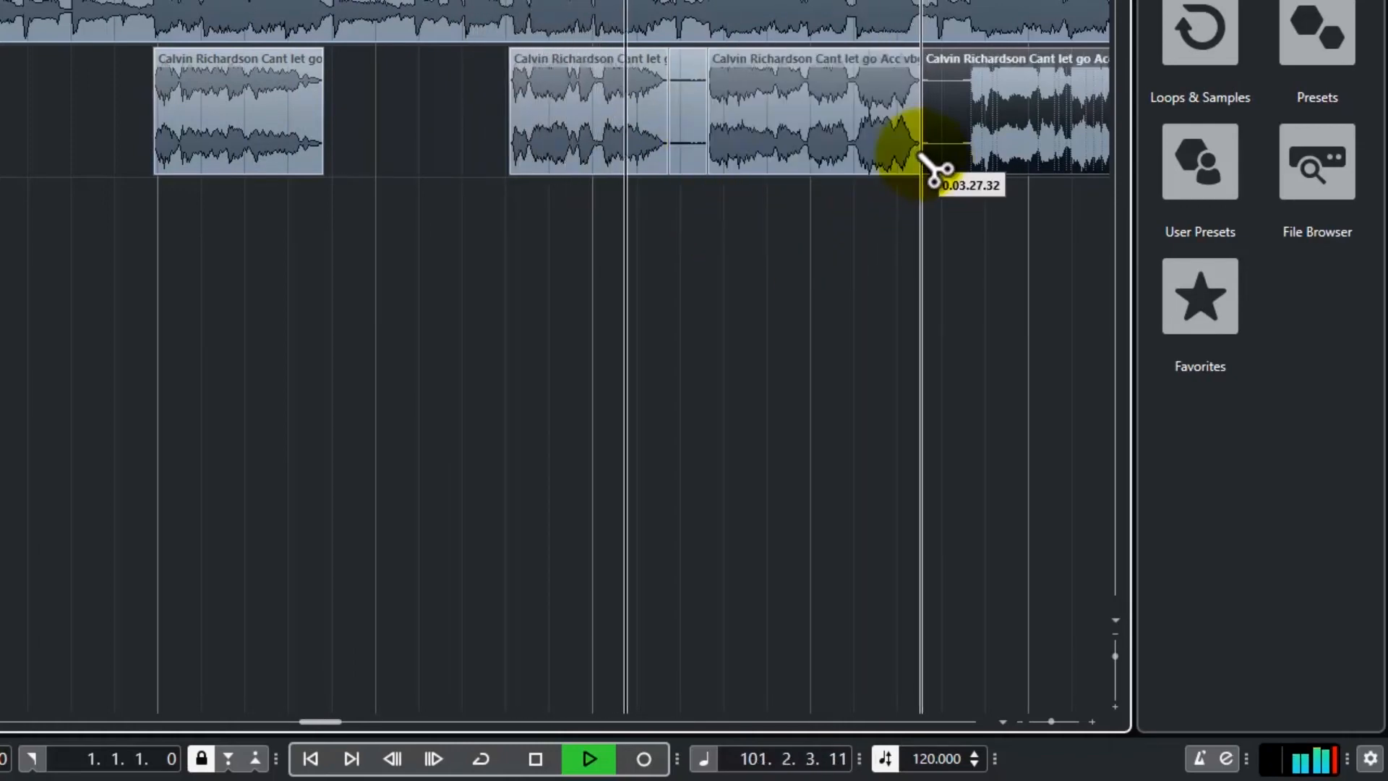
left_click(968, 154)
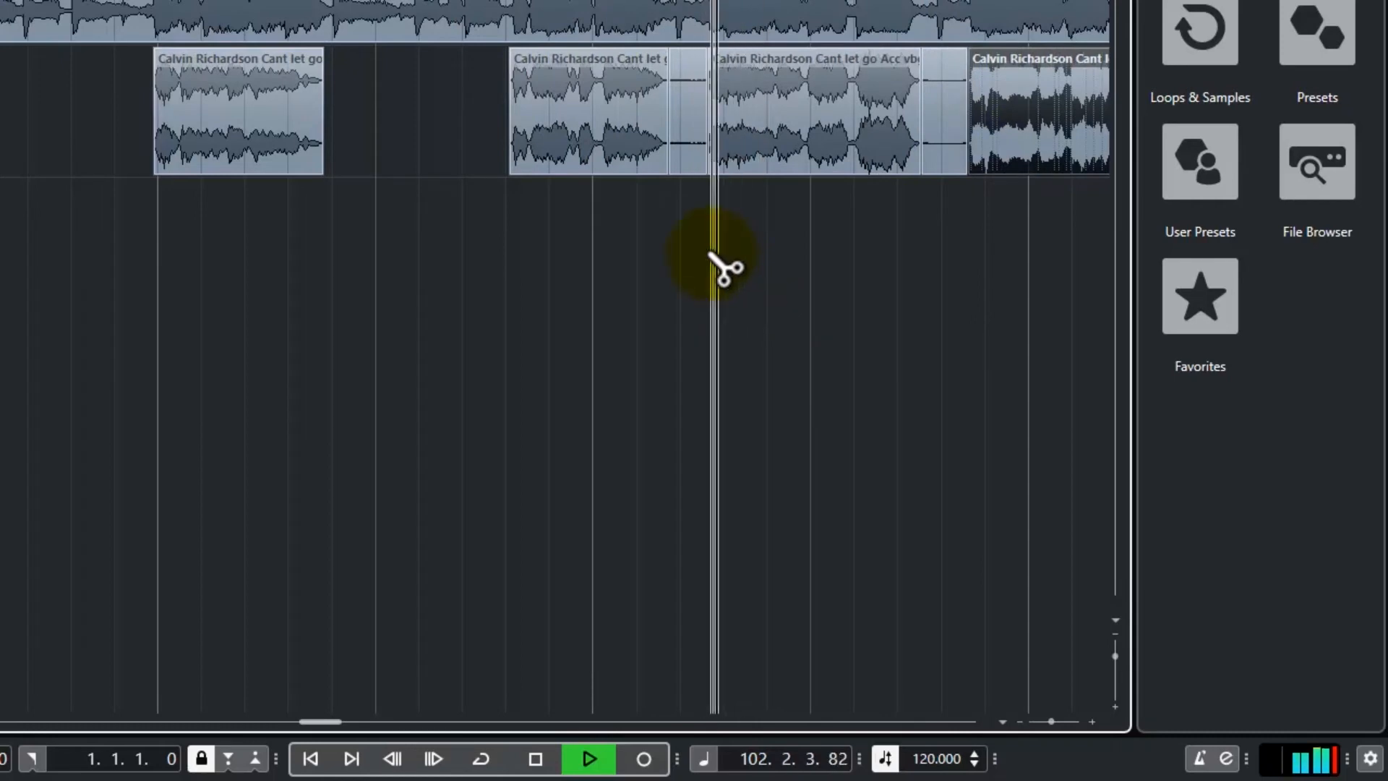
left_click_drag(681, 215, 698, 161)
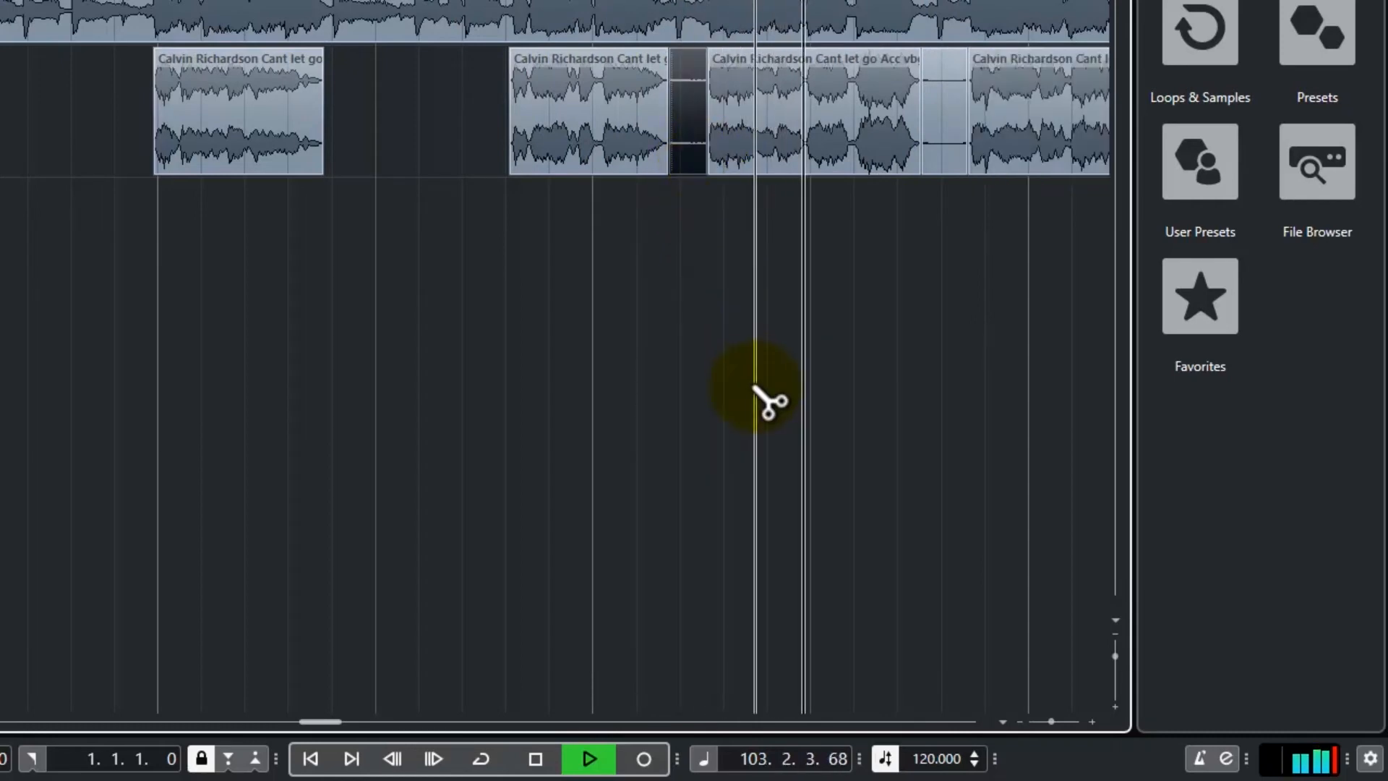
key("Delete")
left_click_drag(937, 265, 945, 157)
key("Delete")
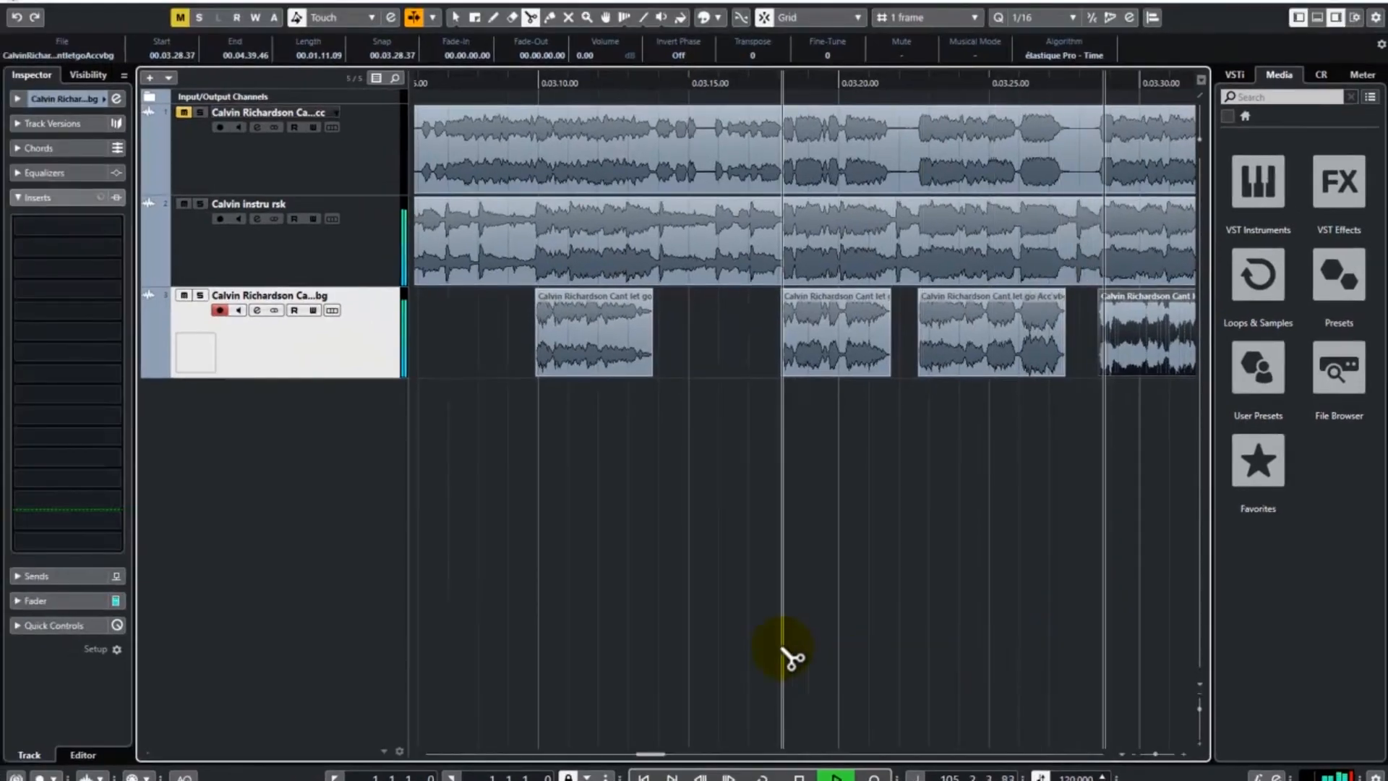
key("space")
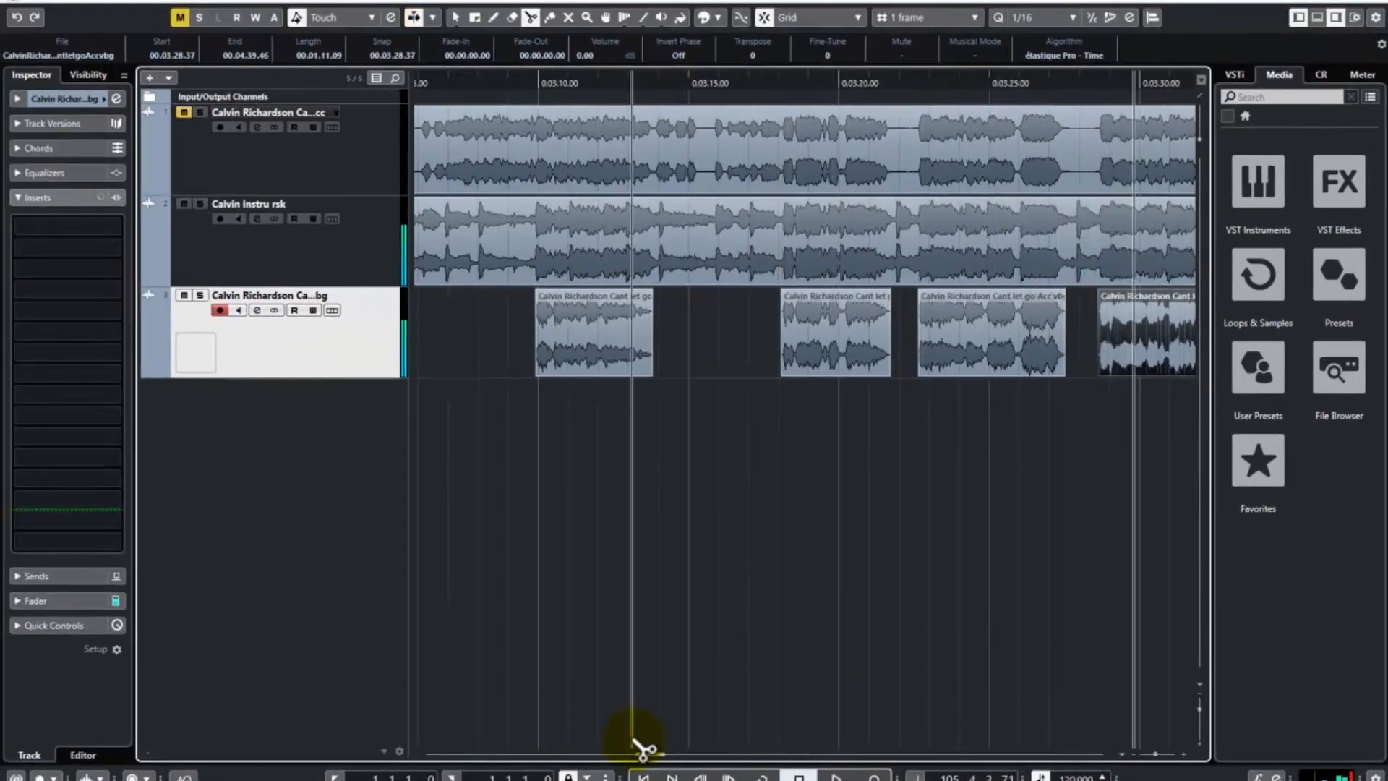
Split the vbg clip at 00.03.33.28 and 00.03.34.43, and delete the quiet section between these points
scroll(661, 759, "right", 5)
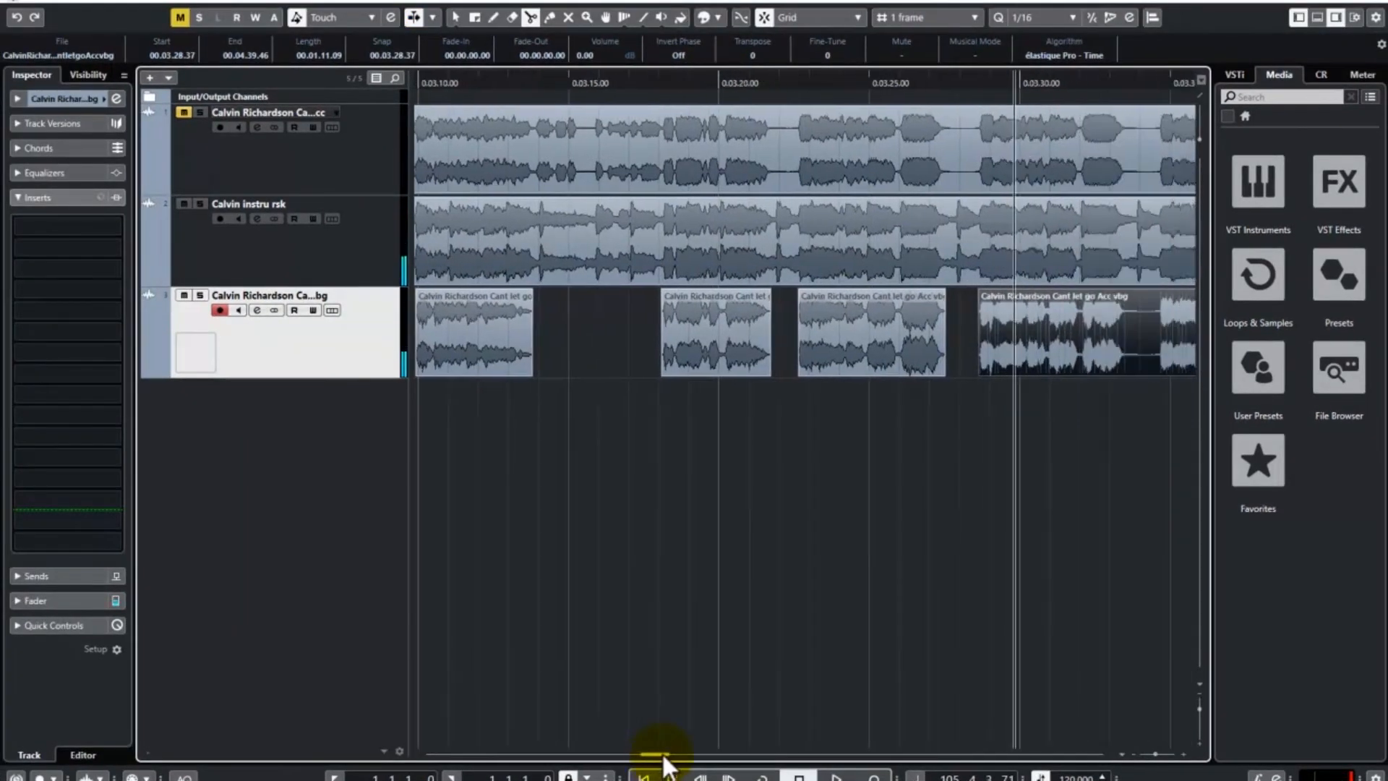
left_click(1030, 350)
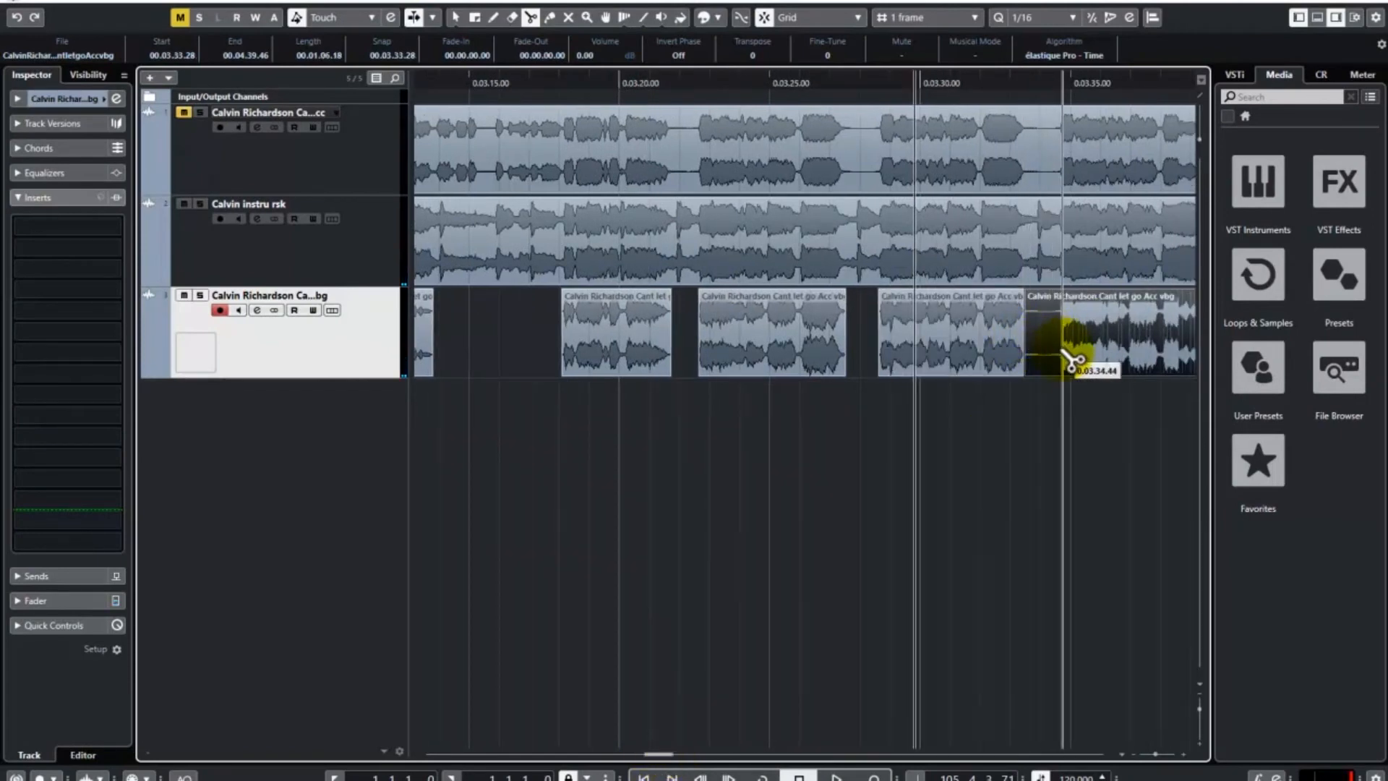
left_click(1061, 365)
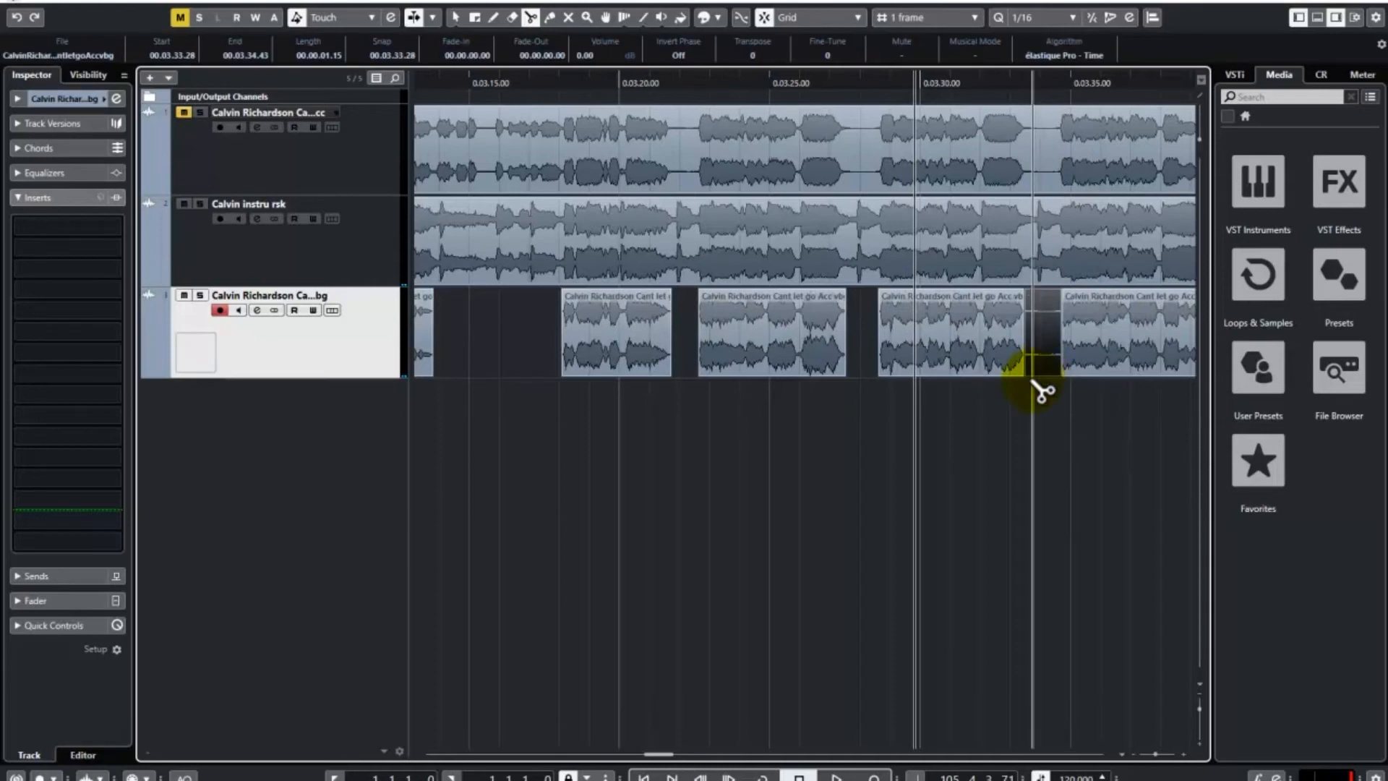
key("Delete")
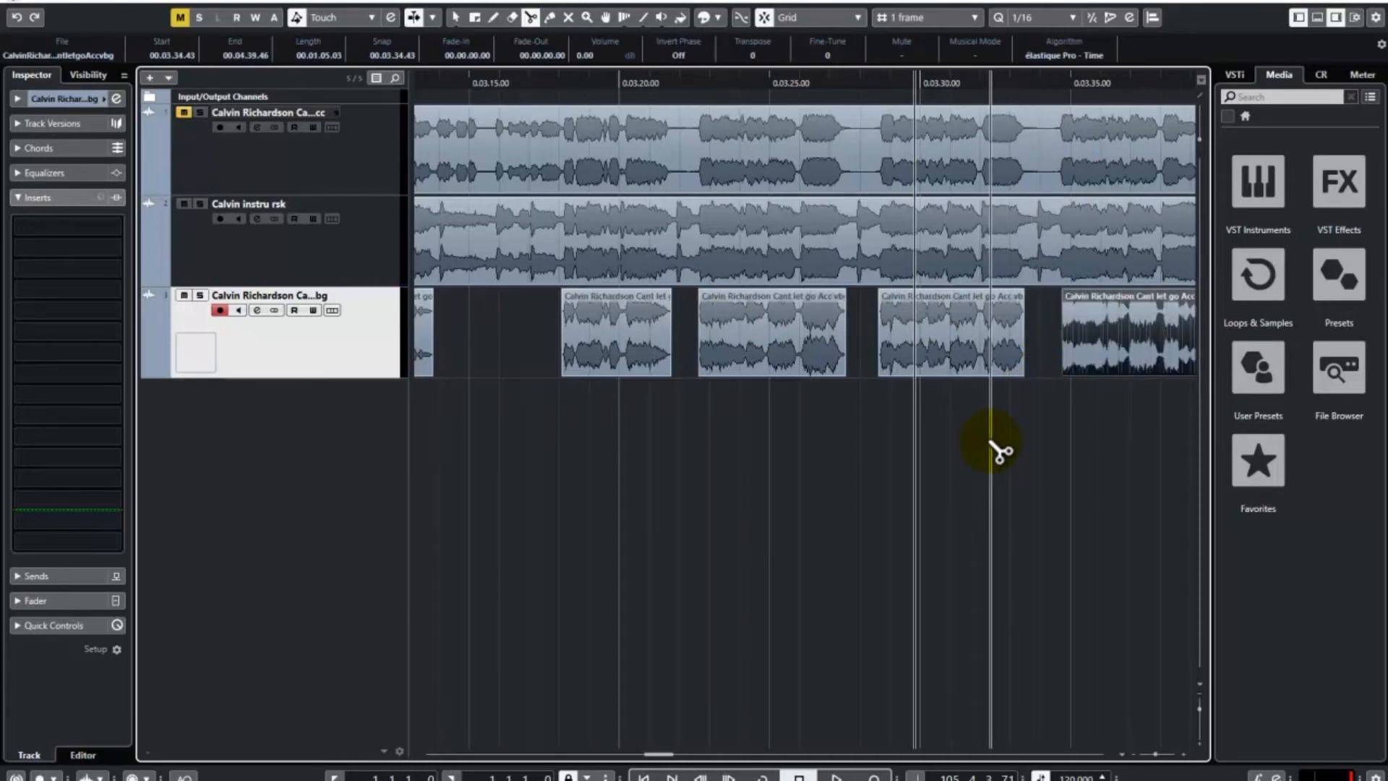
Split off the closing phrases of the last three vbg clips at 00.03.25.58, 00.03.32.00 and 00.03.37.56, and delete everything after 00.03.39.19
left_click(800, 339)
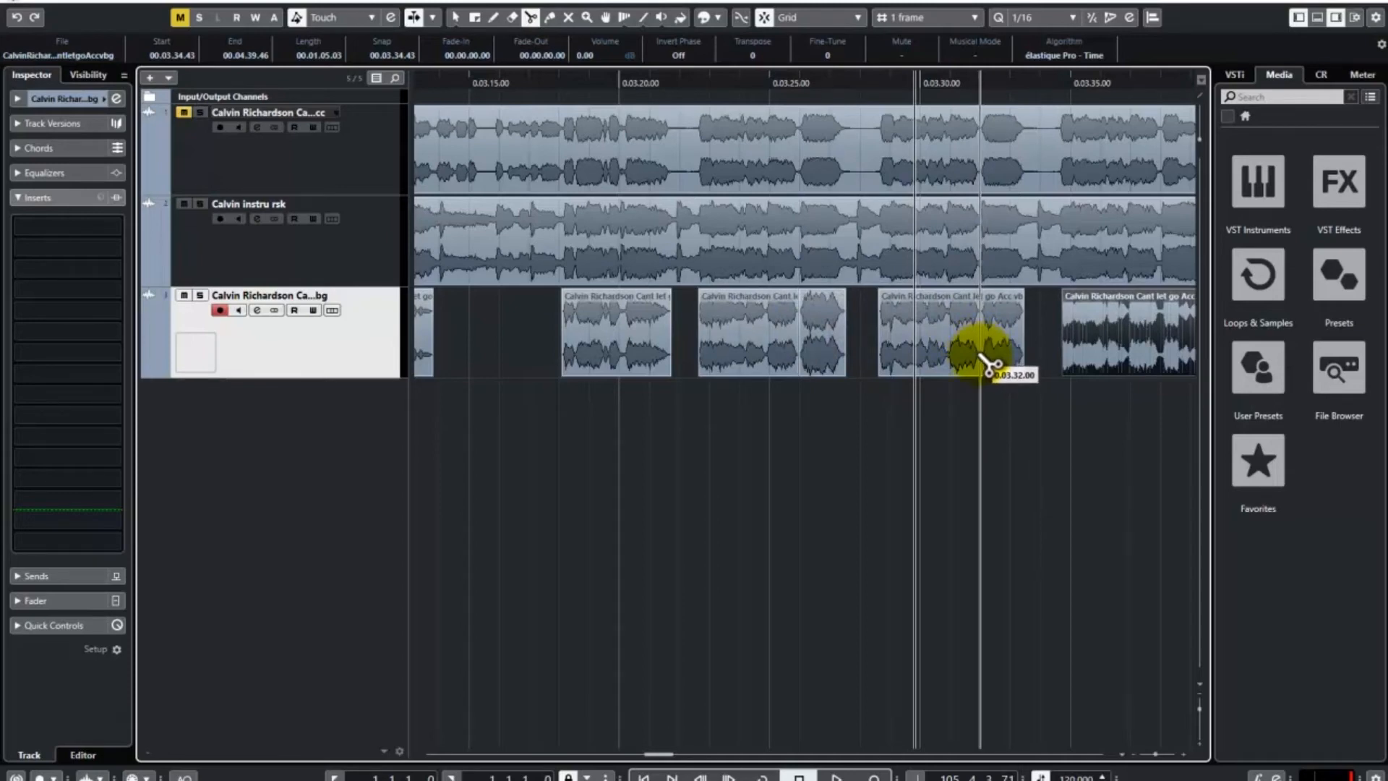
left_click(981, 358)
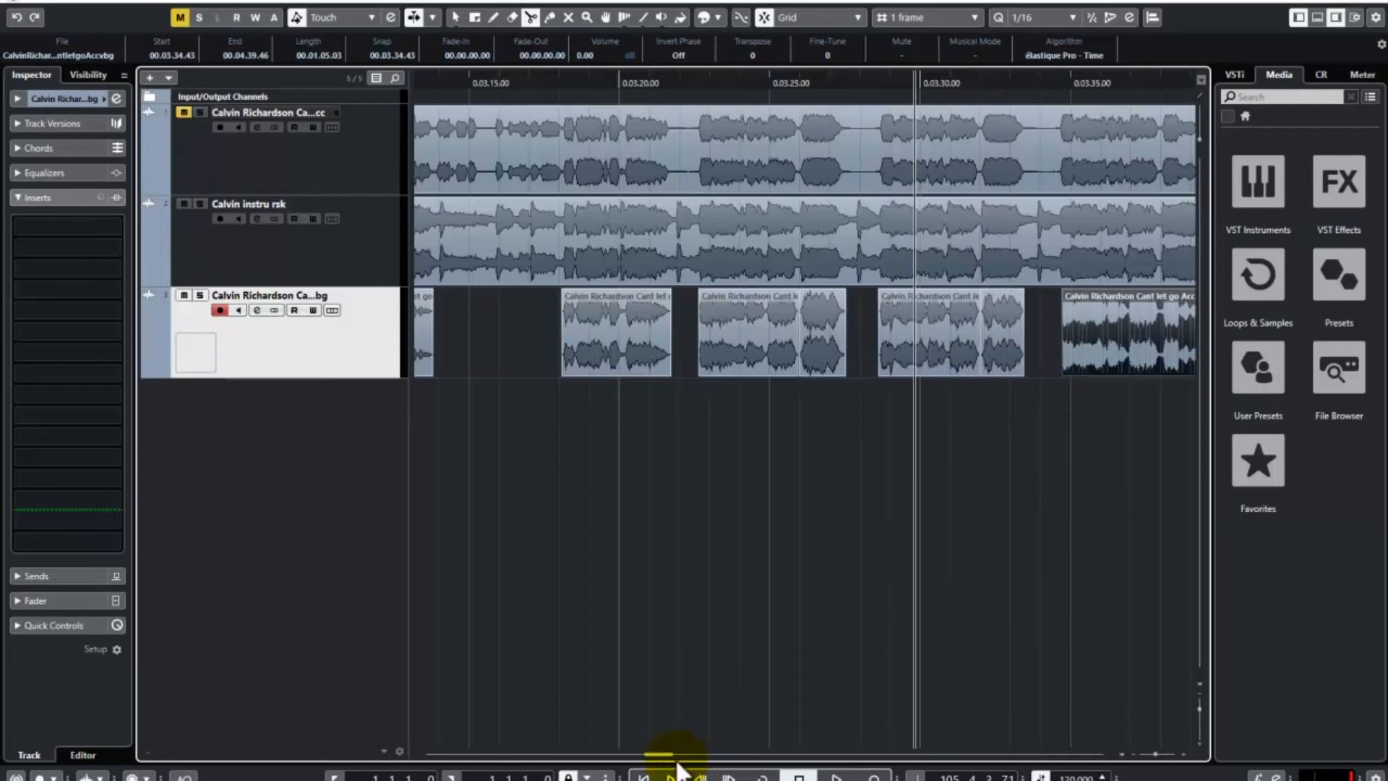
left_click_drag(665, 755, 675, 754)
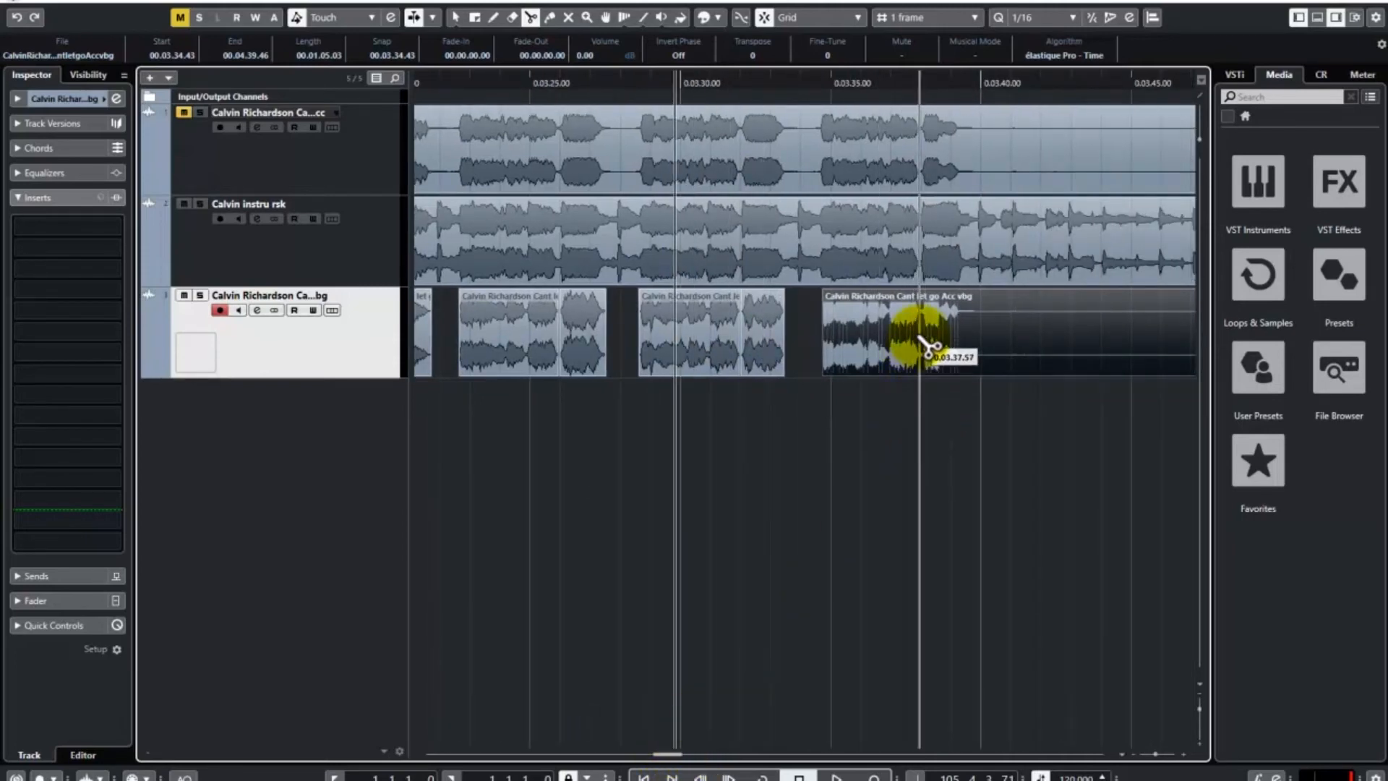
left_click(962, 336)
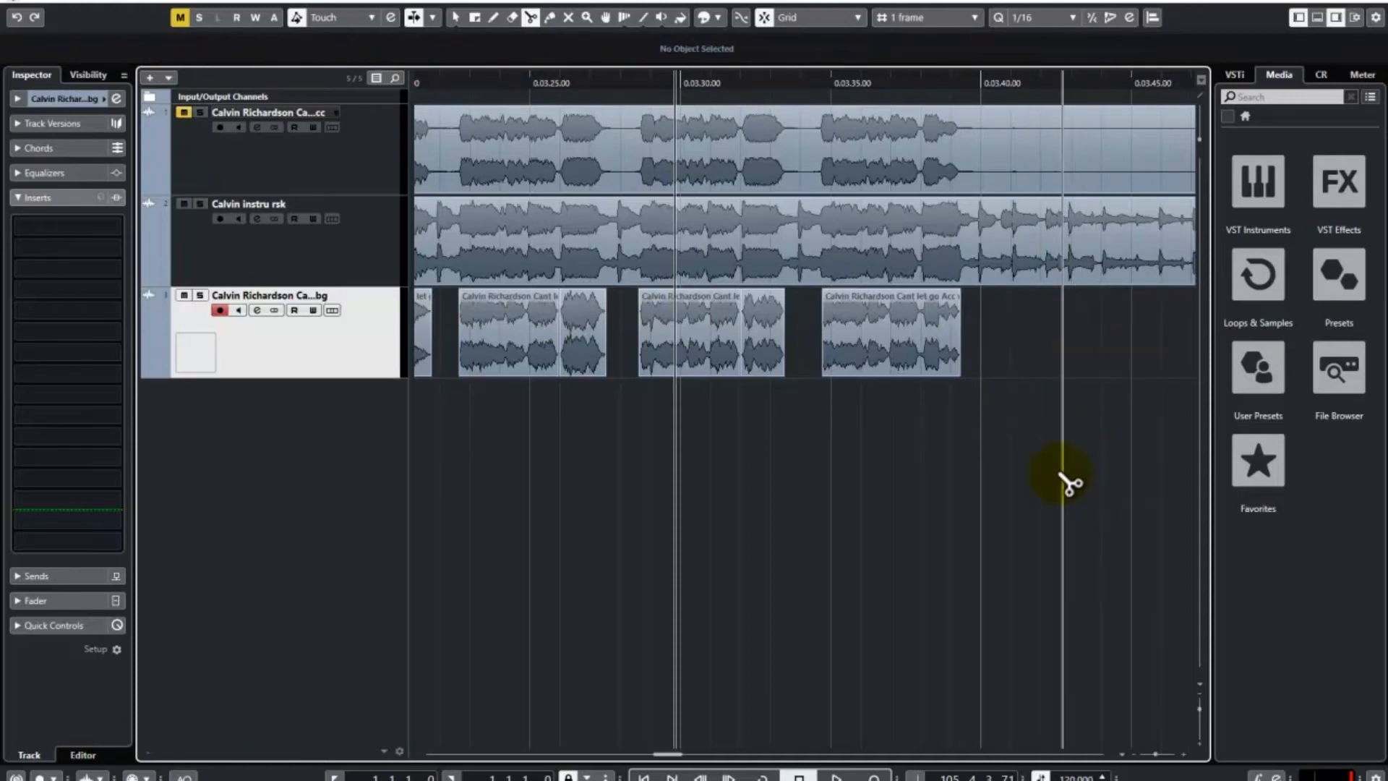
left_click(920, 354)
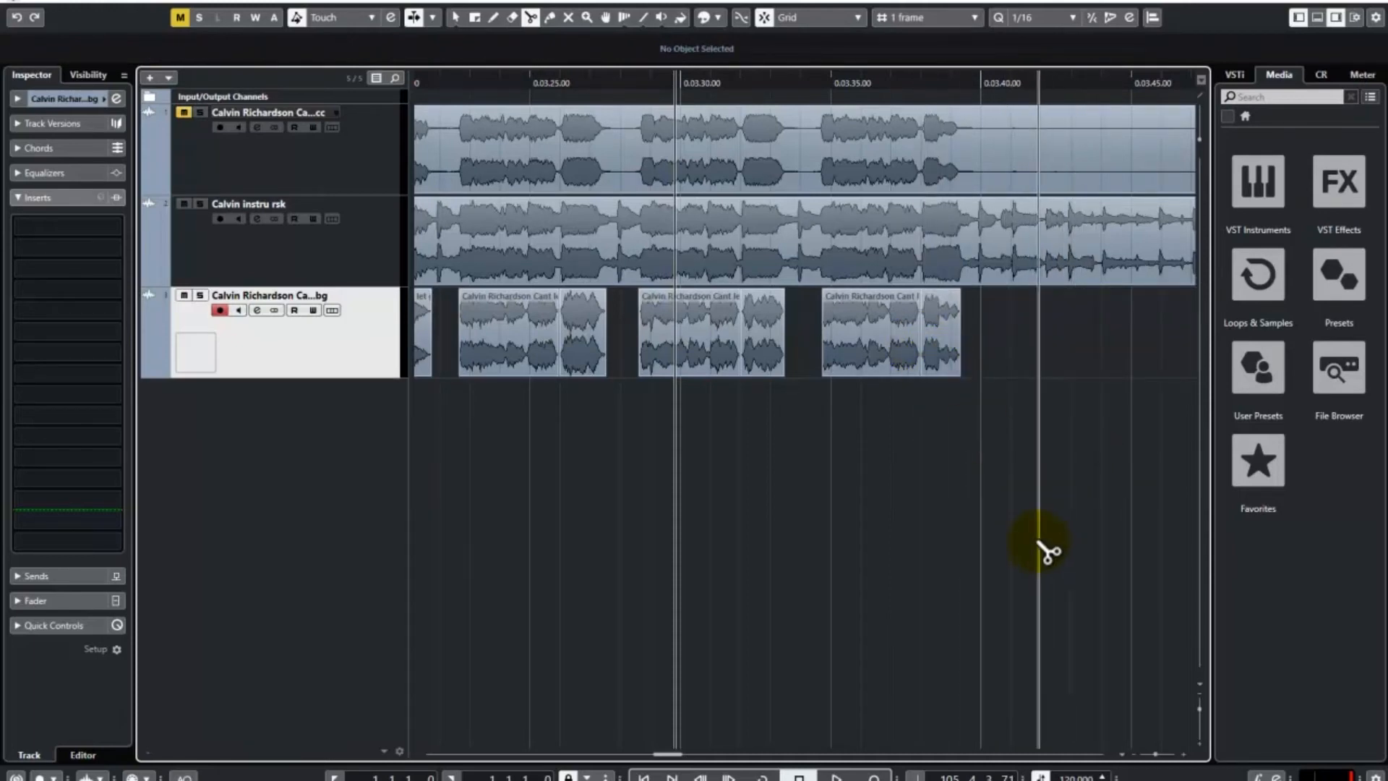
Lower the volume of the three split-off closing vbg phrases one by one to about -1.99, -1.45 and -1.63 dB
left_click_drag(678, 756, 662, 753)
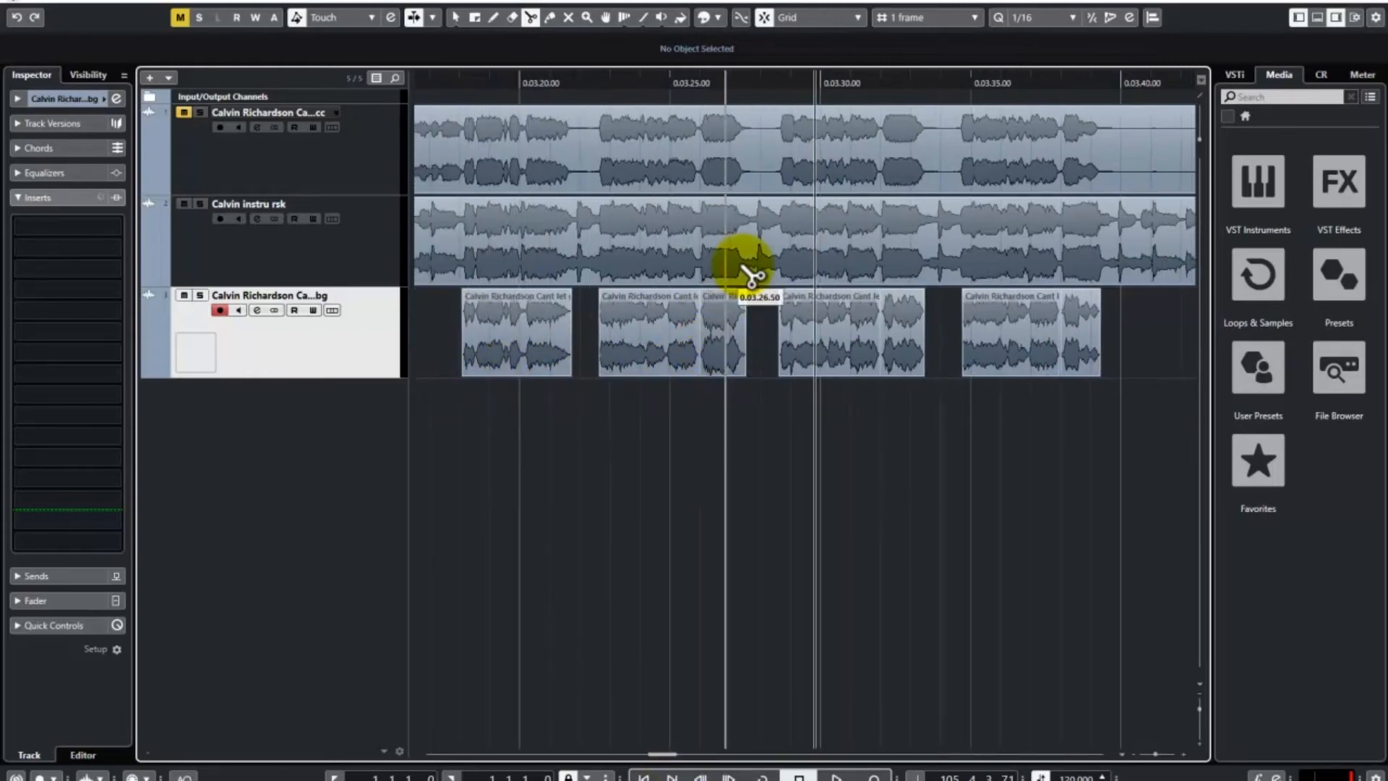
left_click(887, 325)
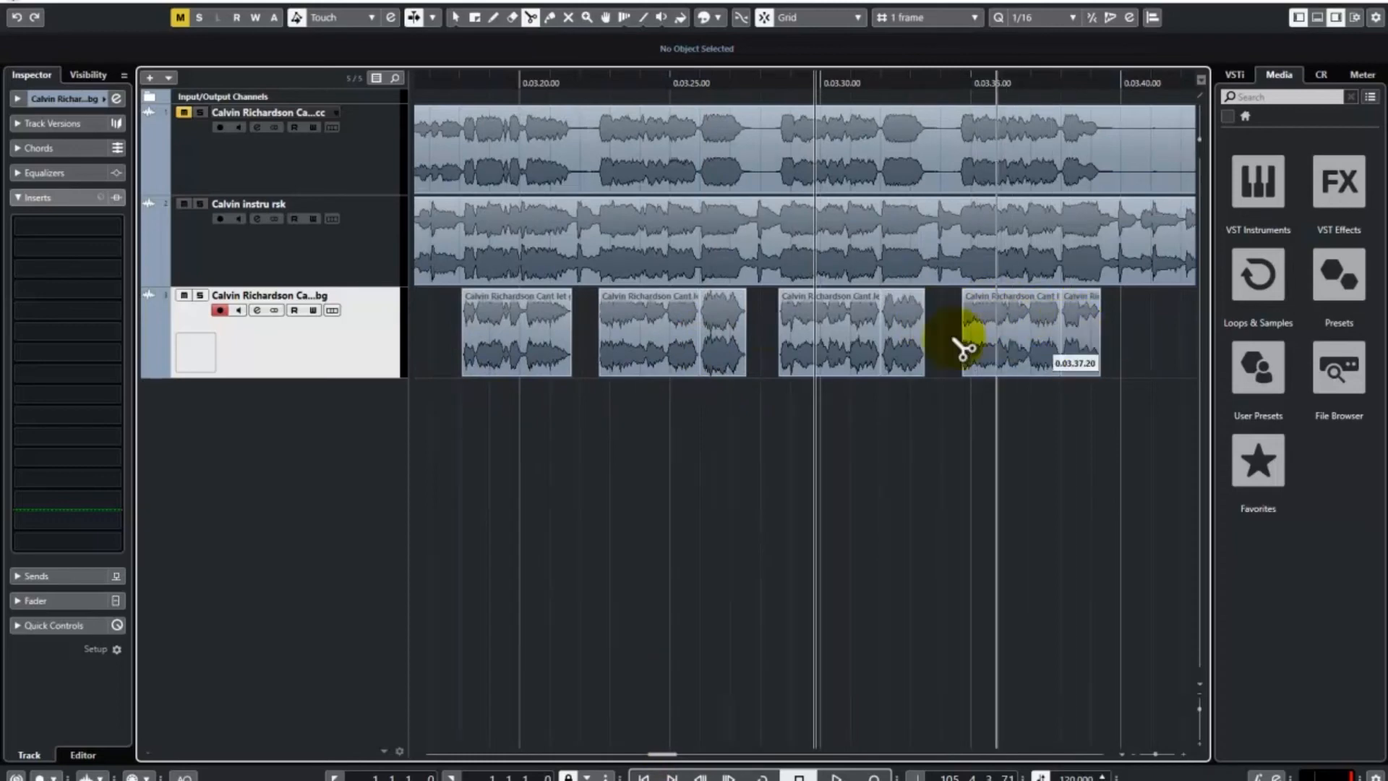
left_click(454, 16)
left_click(714, 297)
left_click_drag(723, 285, 727, 308)
left_click(891, 311)
left_click_drag(902, 292, 905, 305)
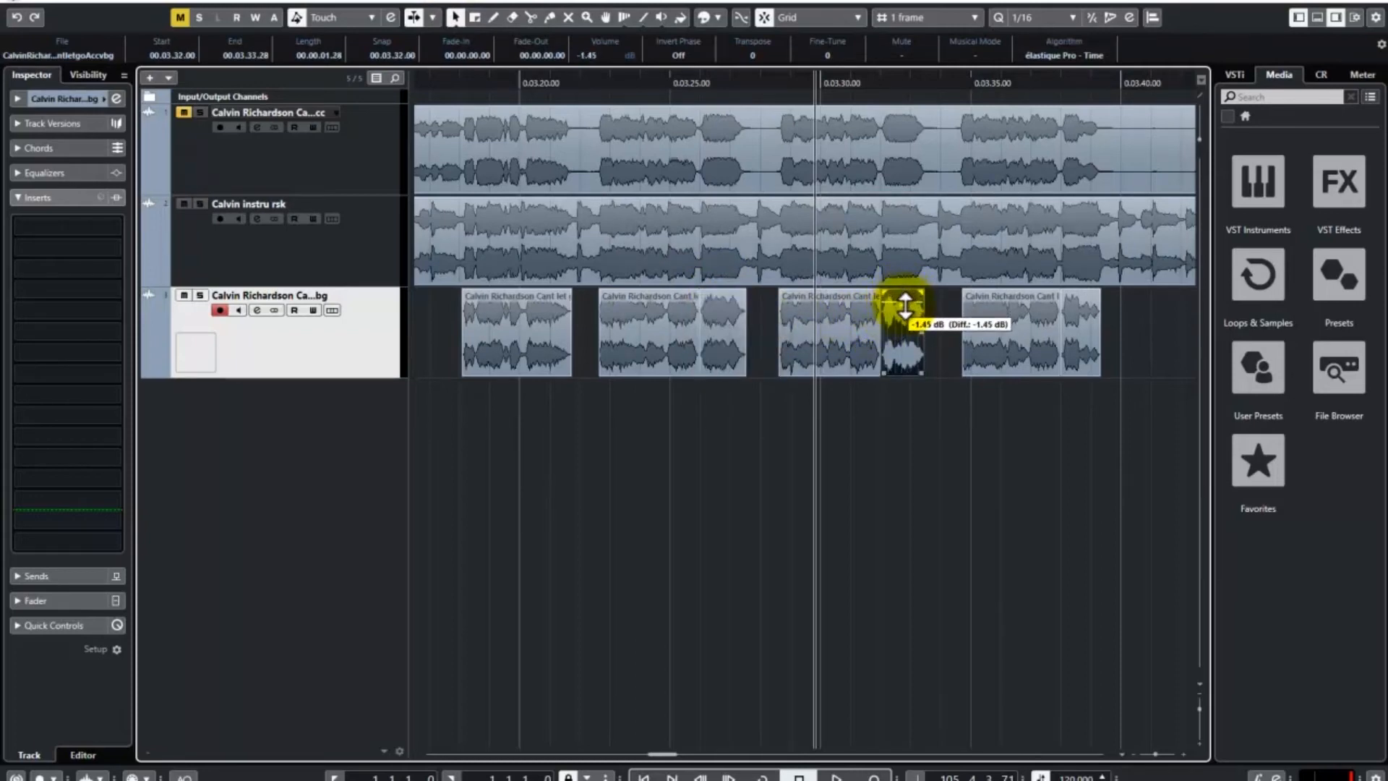
left_click(1077, 310)
left_click_drag(1076, 297, 1071, 303)
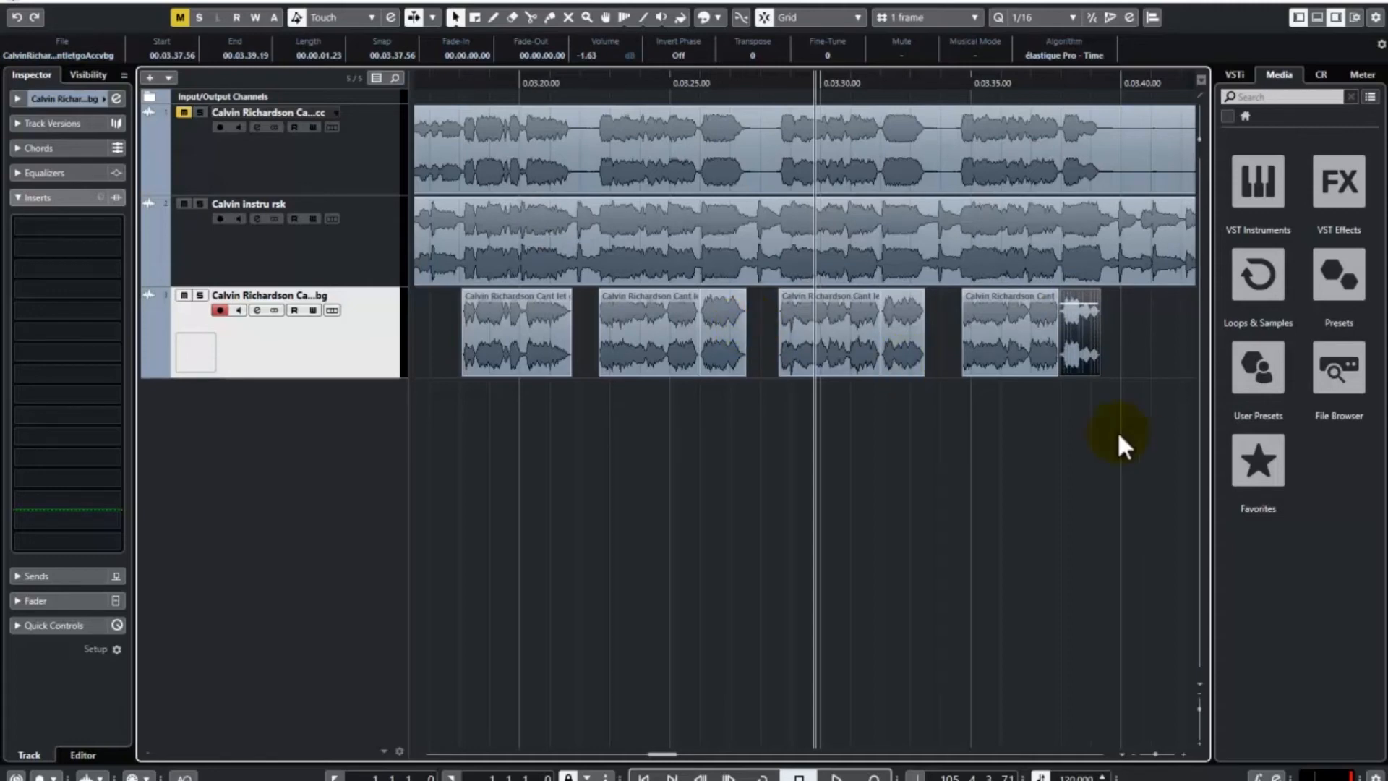
Play from about 00.03.25, and lower the three closing vbg phrases together, bringing the first one to -4.46 dB
left_click(687, 85)
key("space")
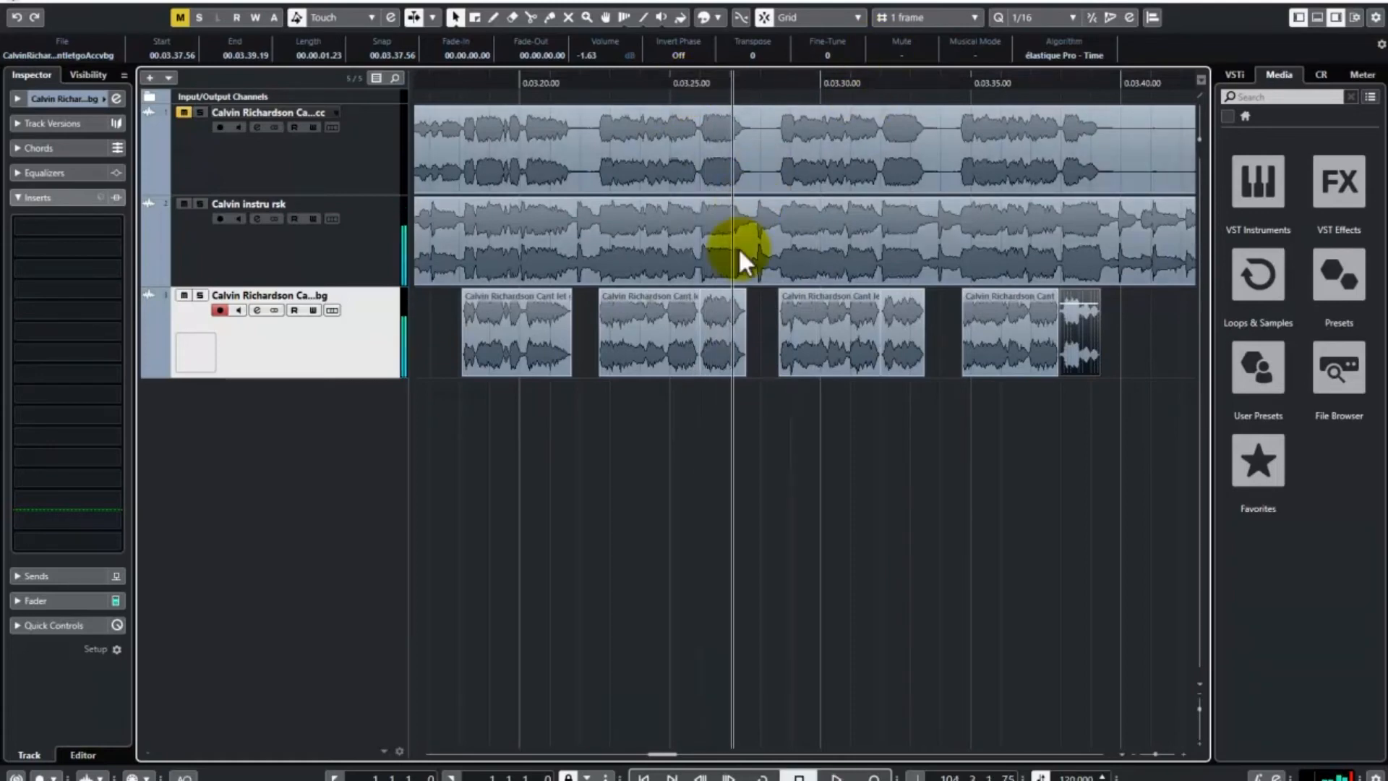
left_click(730, 331)
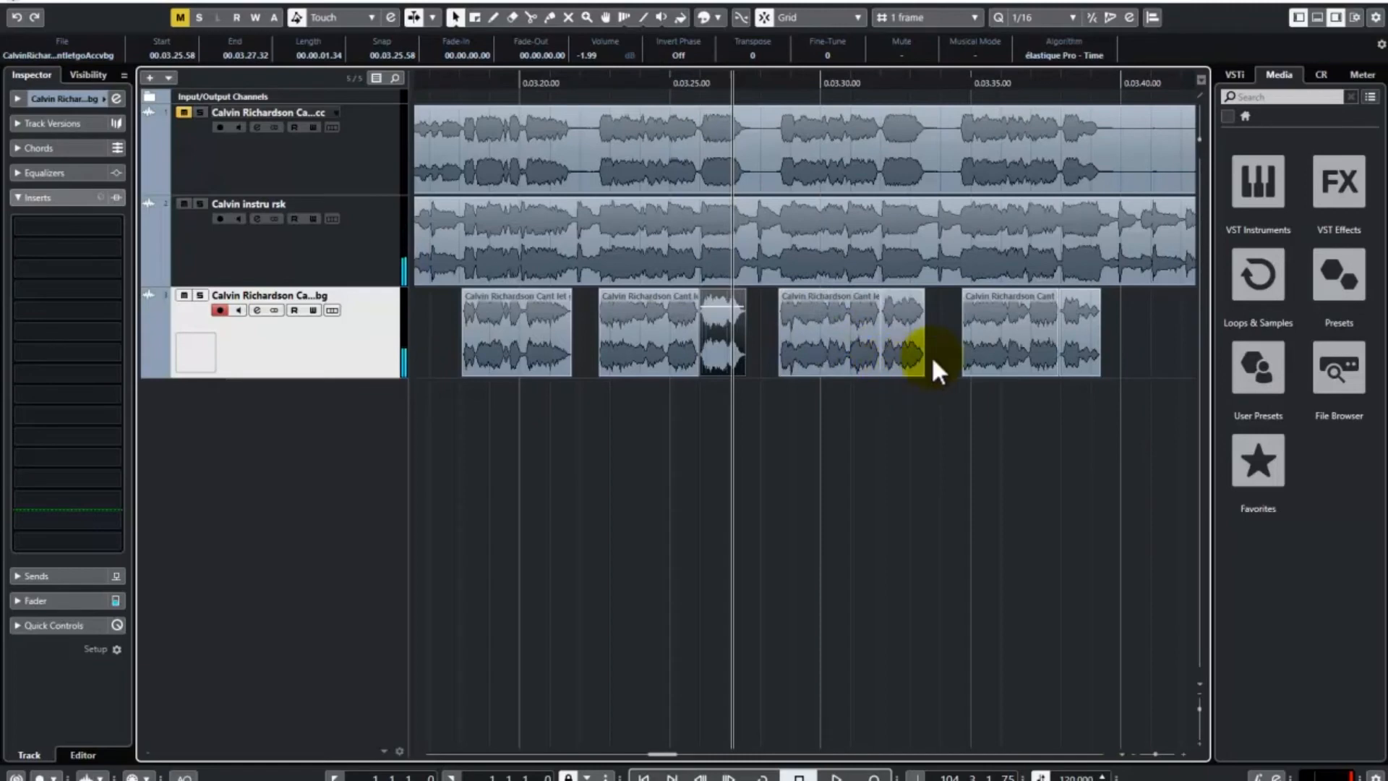
left_click(903, 340, "shift")
left_click(1078, 336, "shift")
left_click_drag(1078, 293, 1082, 325)
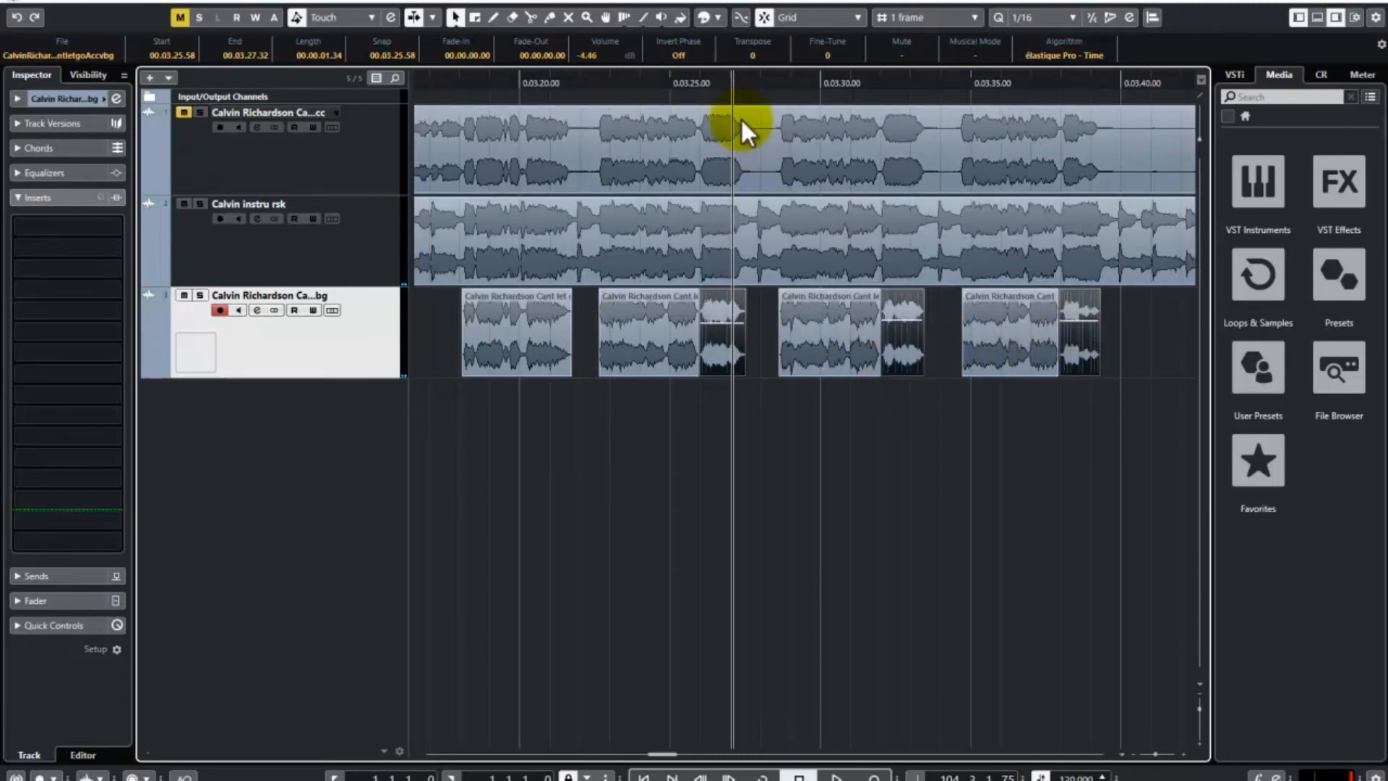
Replay the passage, lower the three closing phrases further with the first at -7.26 dB, and stop playback at the end
left_click(679, 82)
key("space")
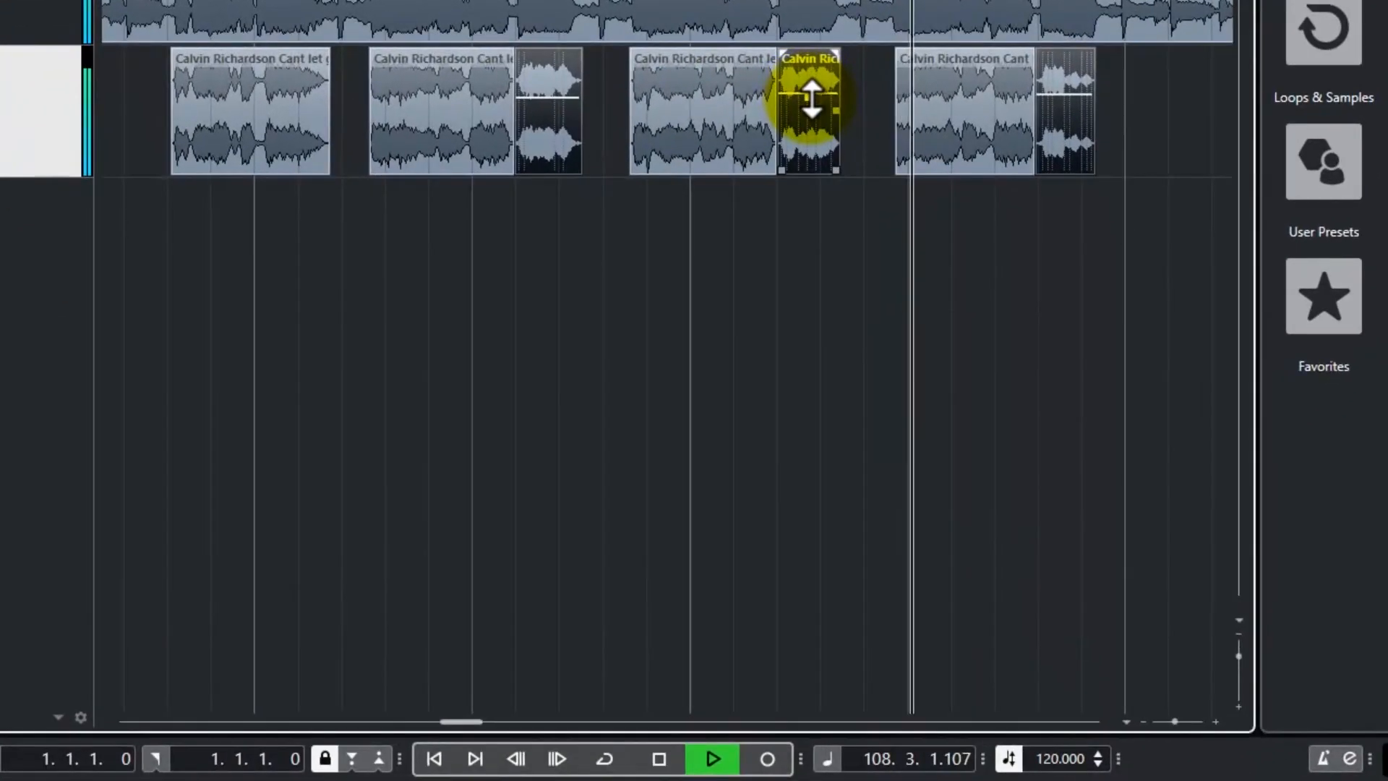
left_click_drag(853, 199, 857, 213)
left_click_drag(818, 119, 817, 117)
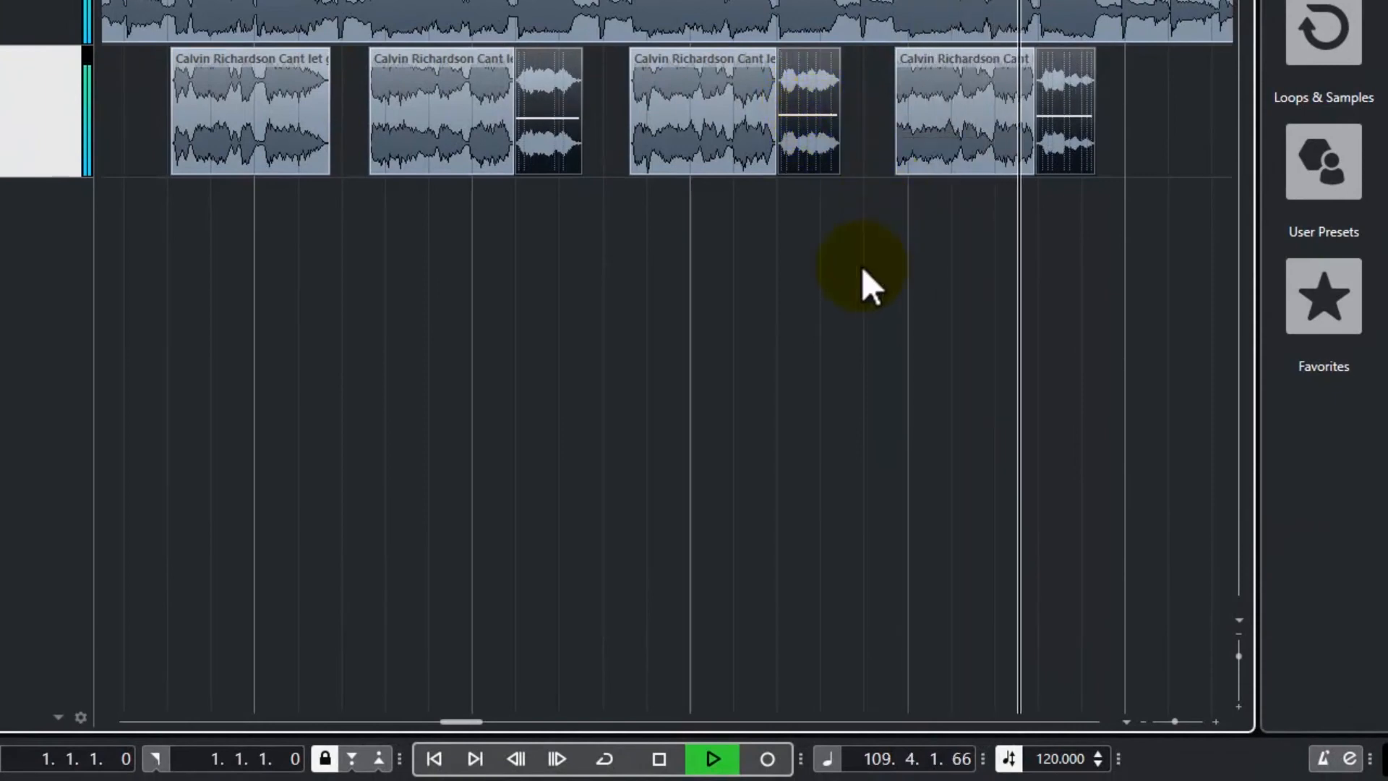
key("space")
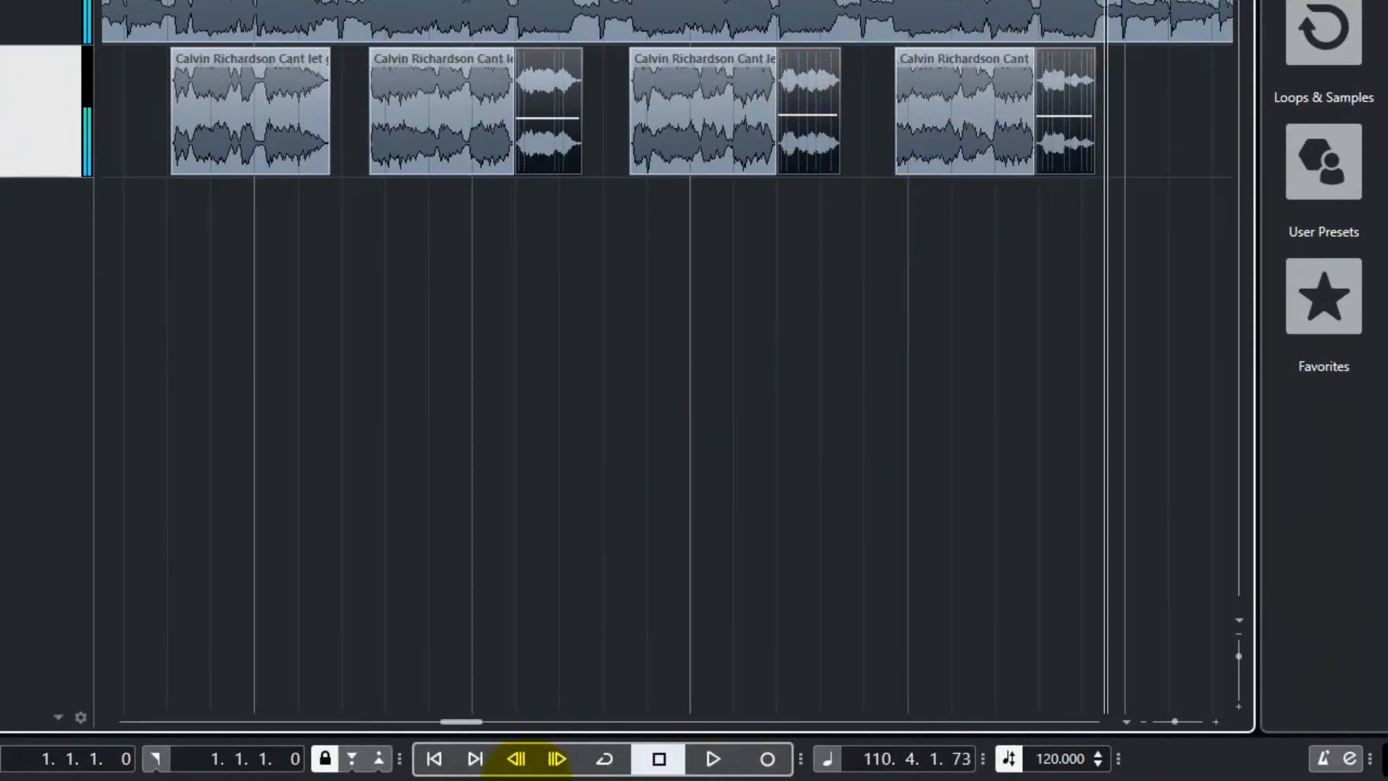
Trim the empty tails of the Calvin instru rsk clip and the muted vocal clip to end at 00.04.07.22
mouse_move(468, 719)
left_mouse_down()
mouse_move(491, 700)
mouse_move(437, 710)
mouse_move(457, 726)
left_mouse_up()
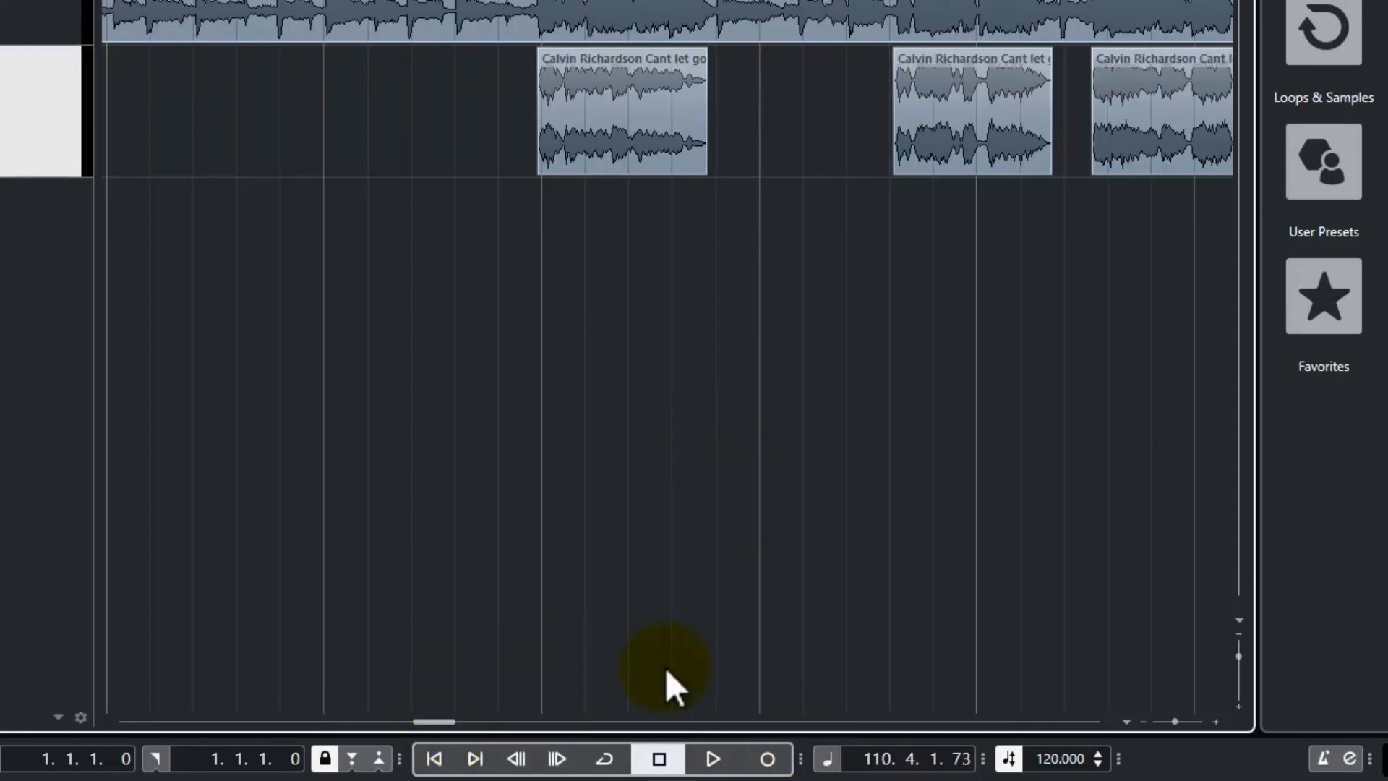
left_click_drag(441, 722, 100, 713)
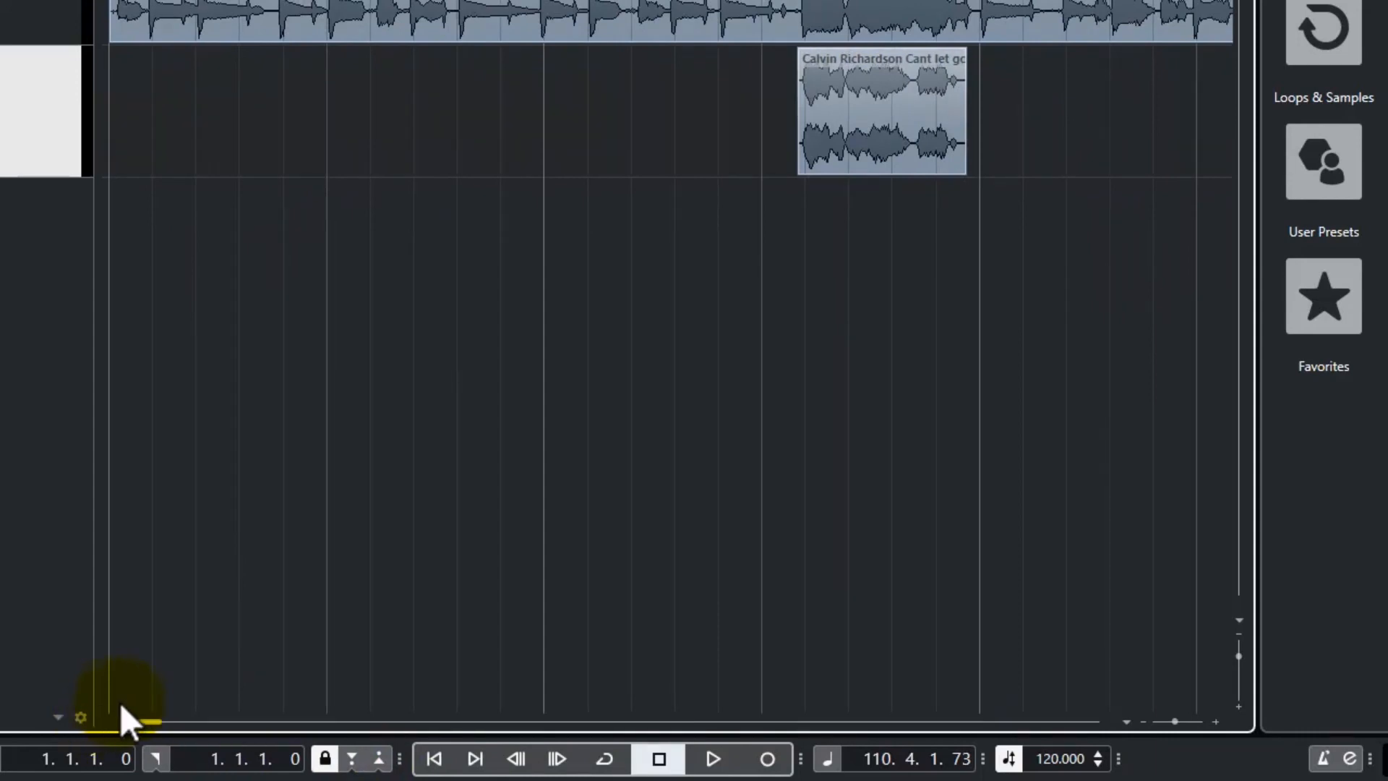
left_click_drag(147, 727, 498, 720)
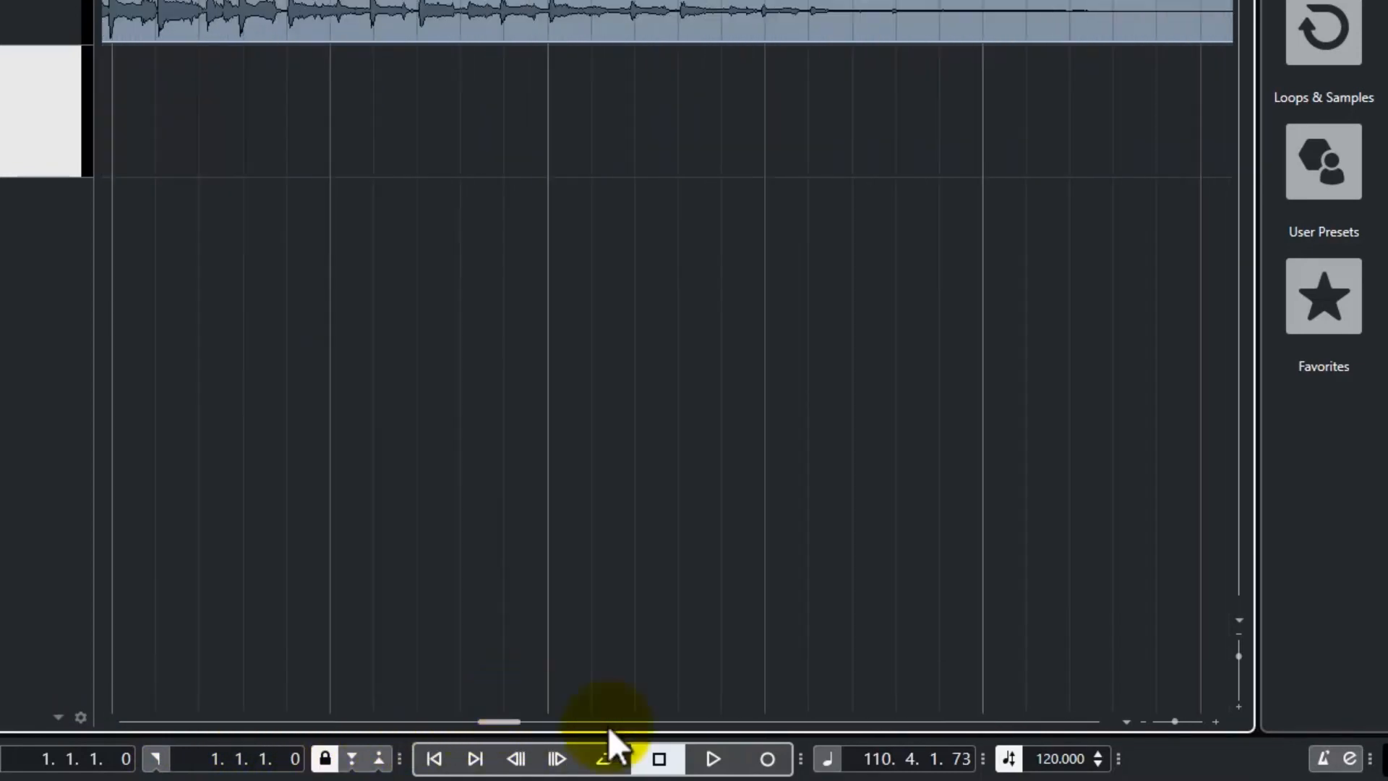
left_click_drag(1170, 721, 1155, 722)
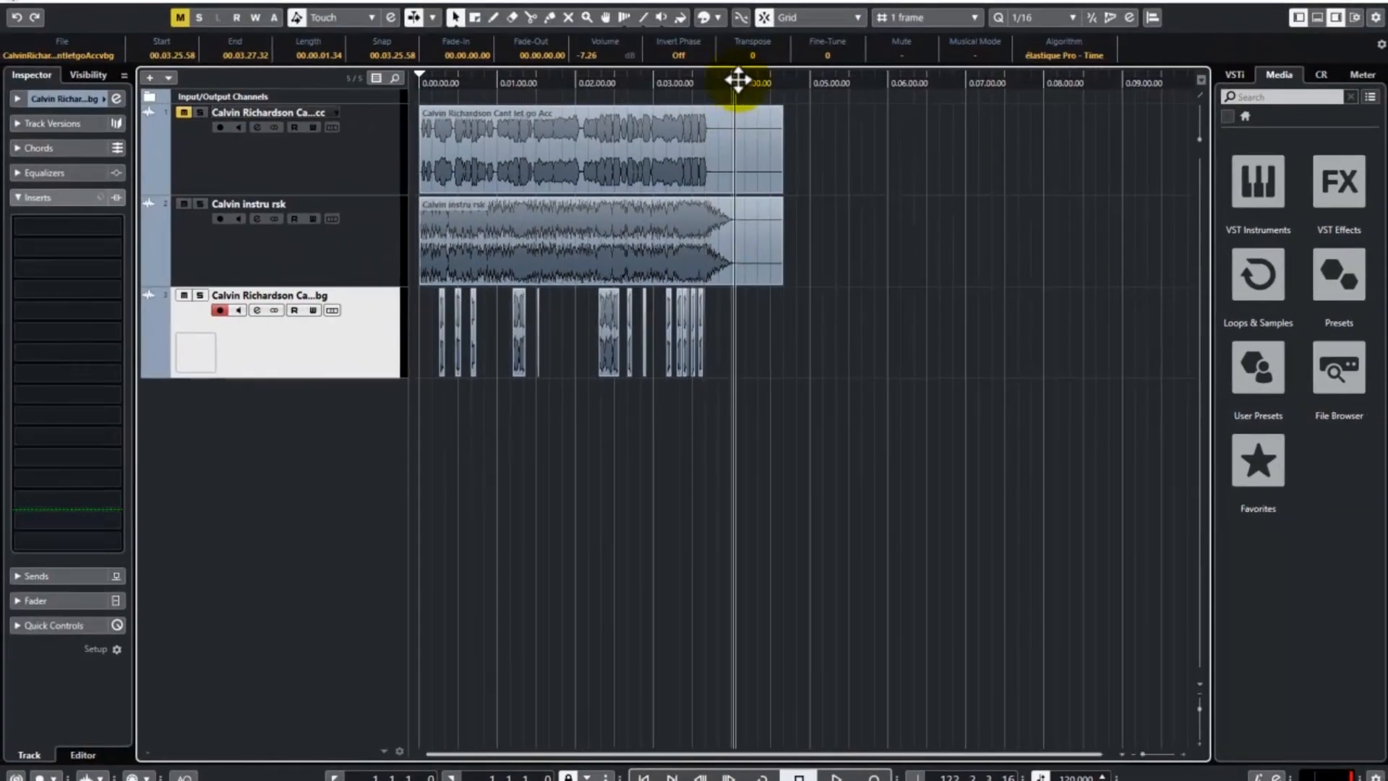
left_click(740, 82)
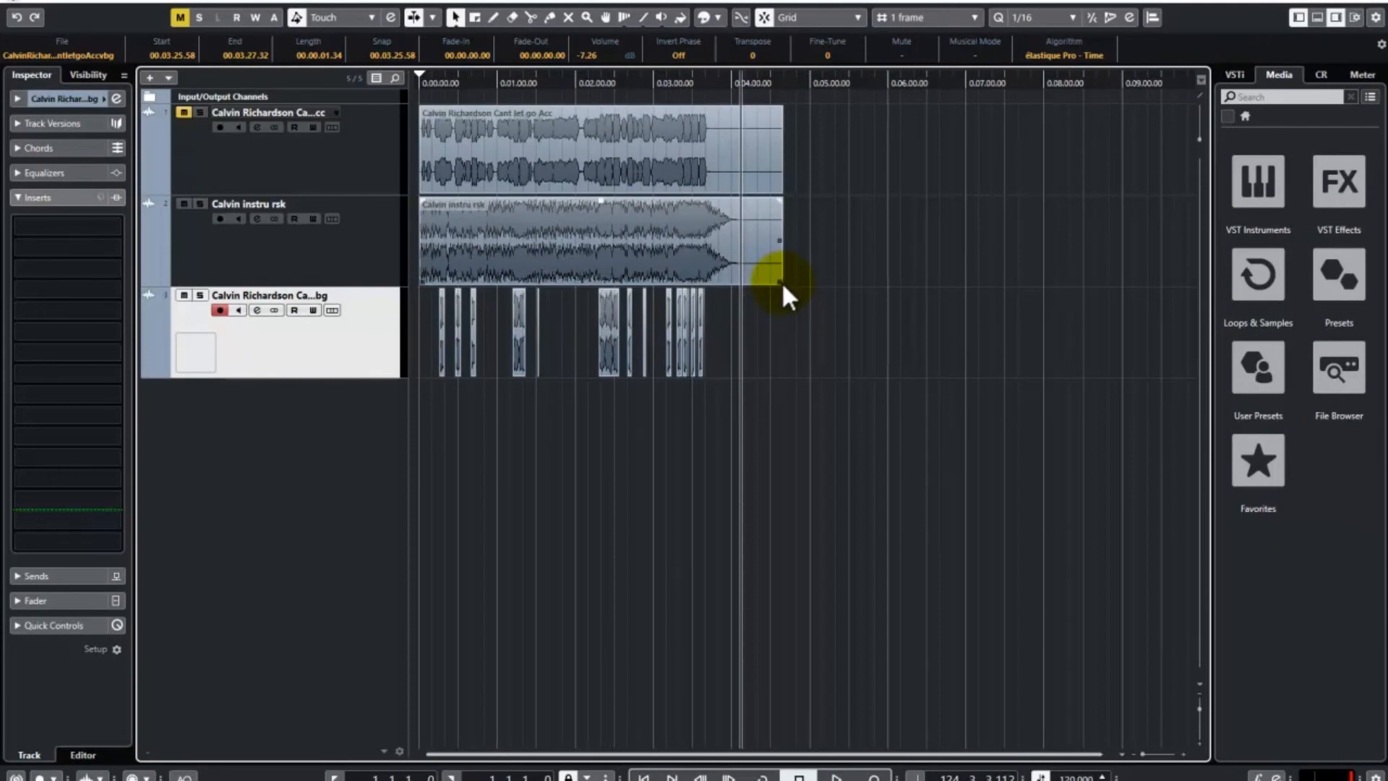
left_click_drag(782, 282, 737, 262)
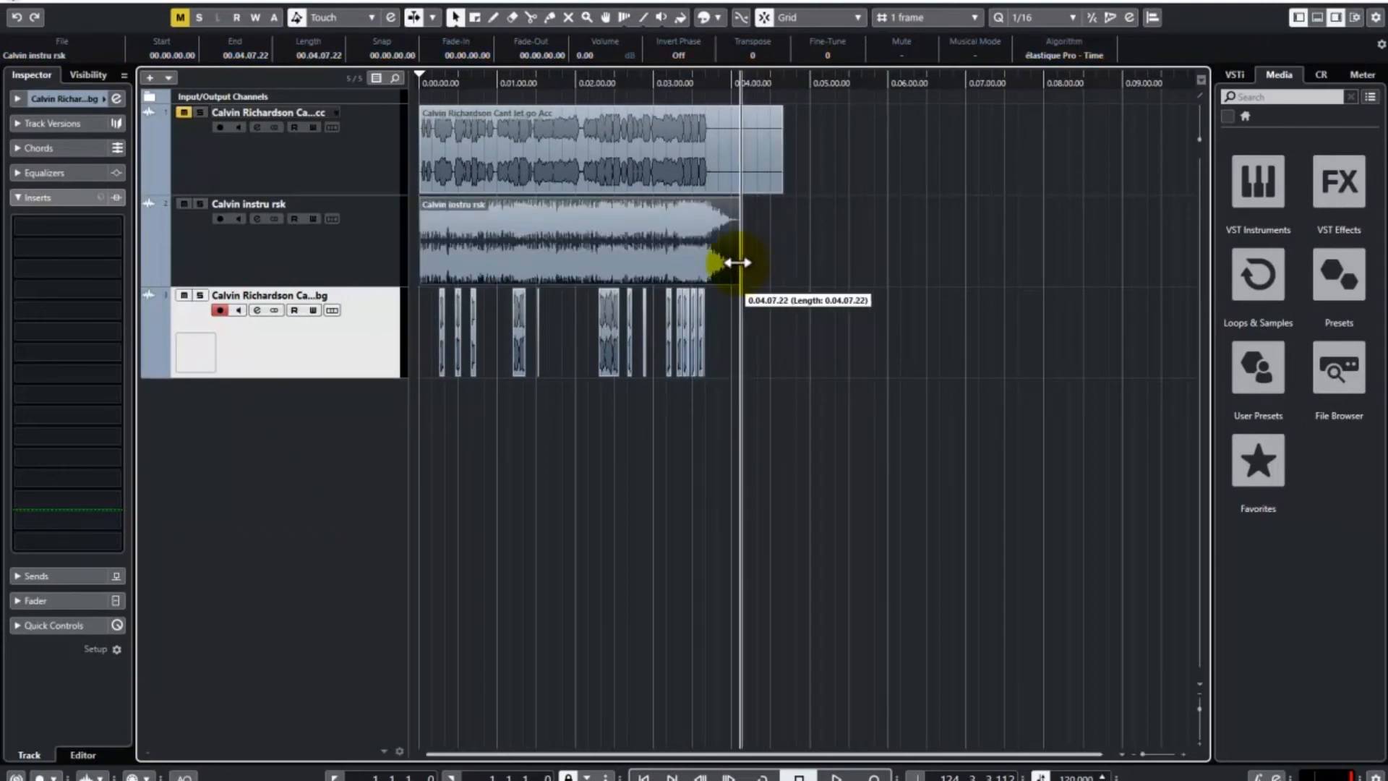
left_click(756, 172)
left_click_drag(780, 189, 738, 171)
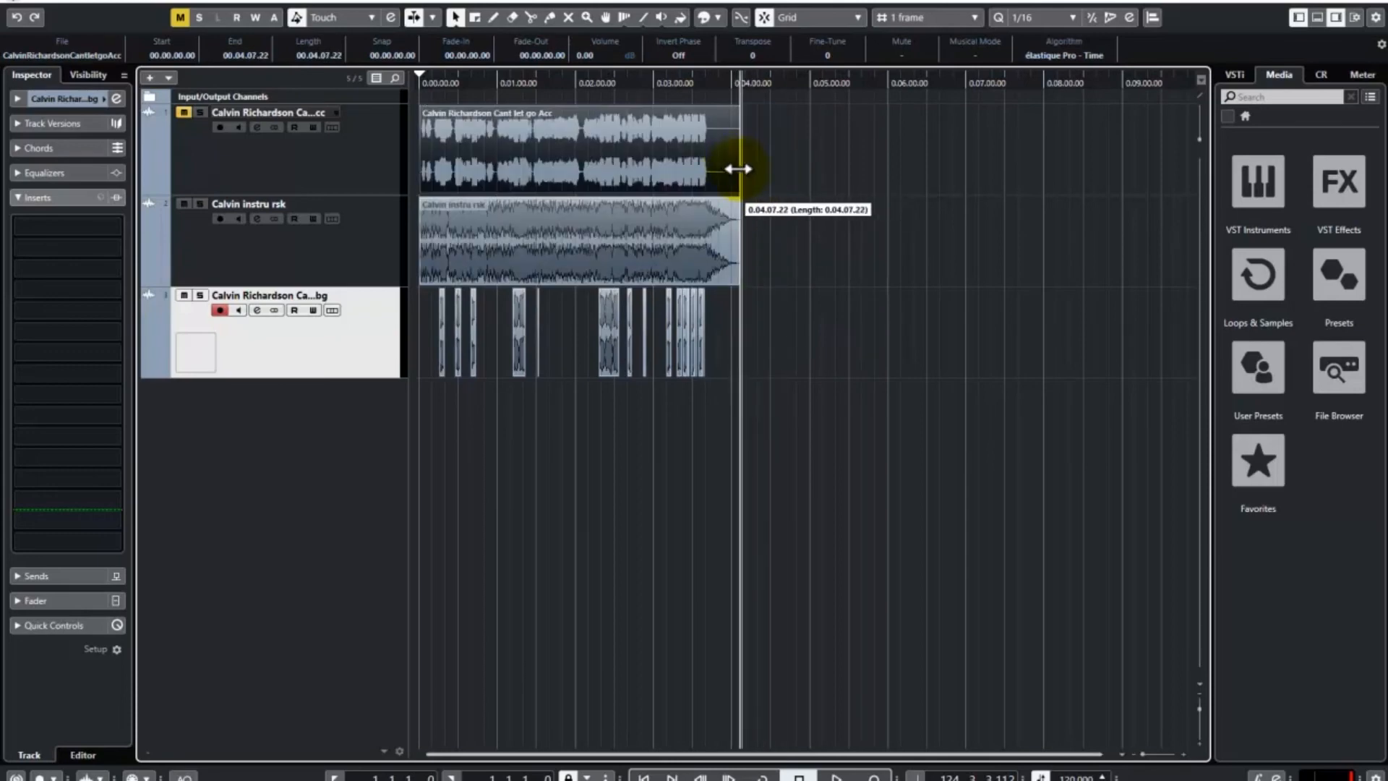
Place the playback cursor just after the clips' end and set the right locator to that position, 126.1.2.104
left_click(744, 81)
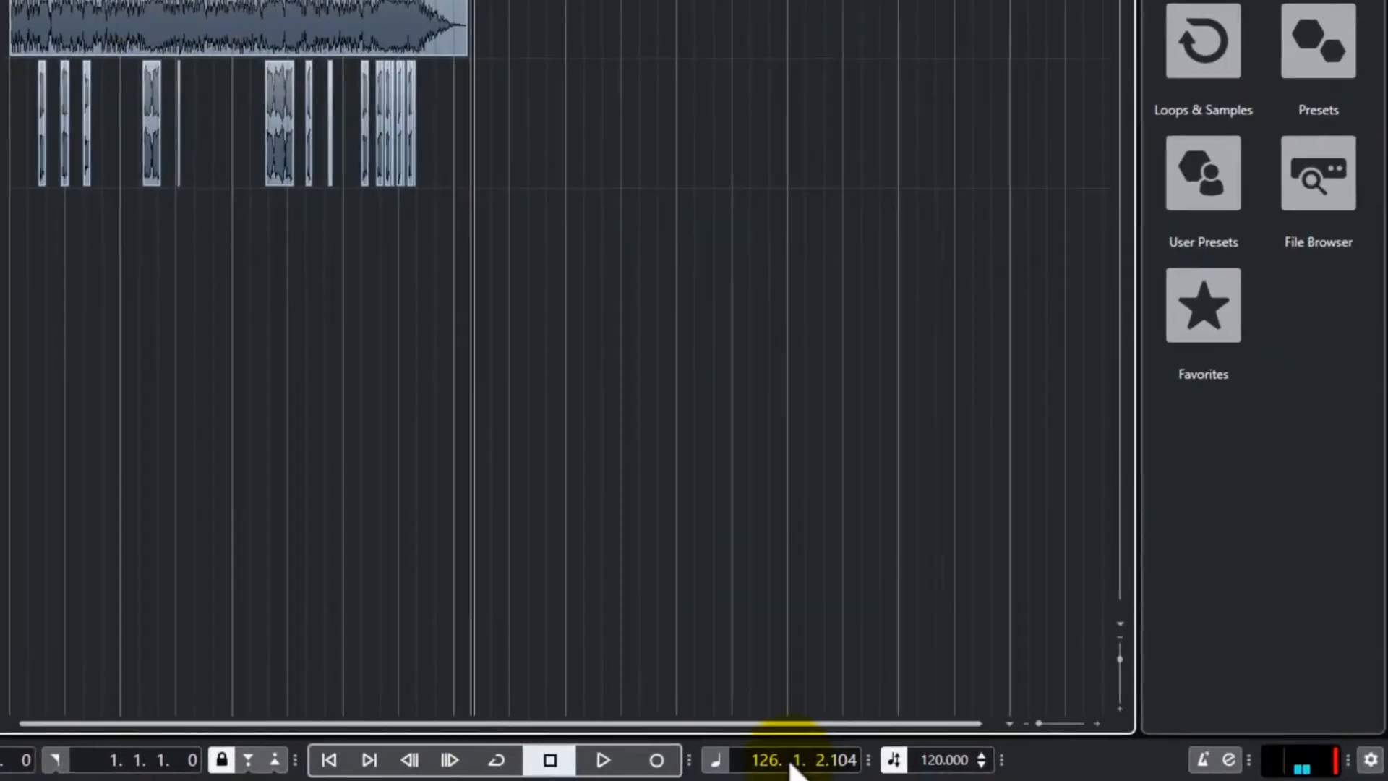
left_click(971, 778)
key("ctrl+c")
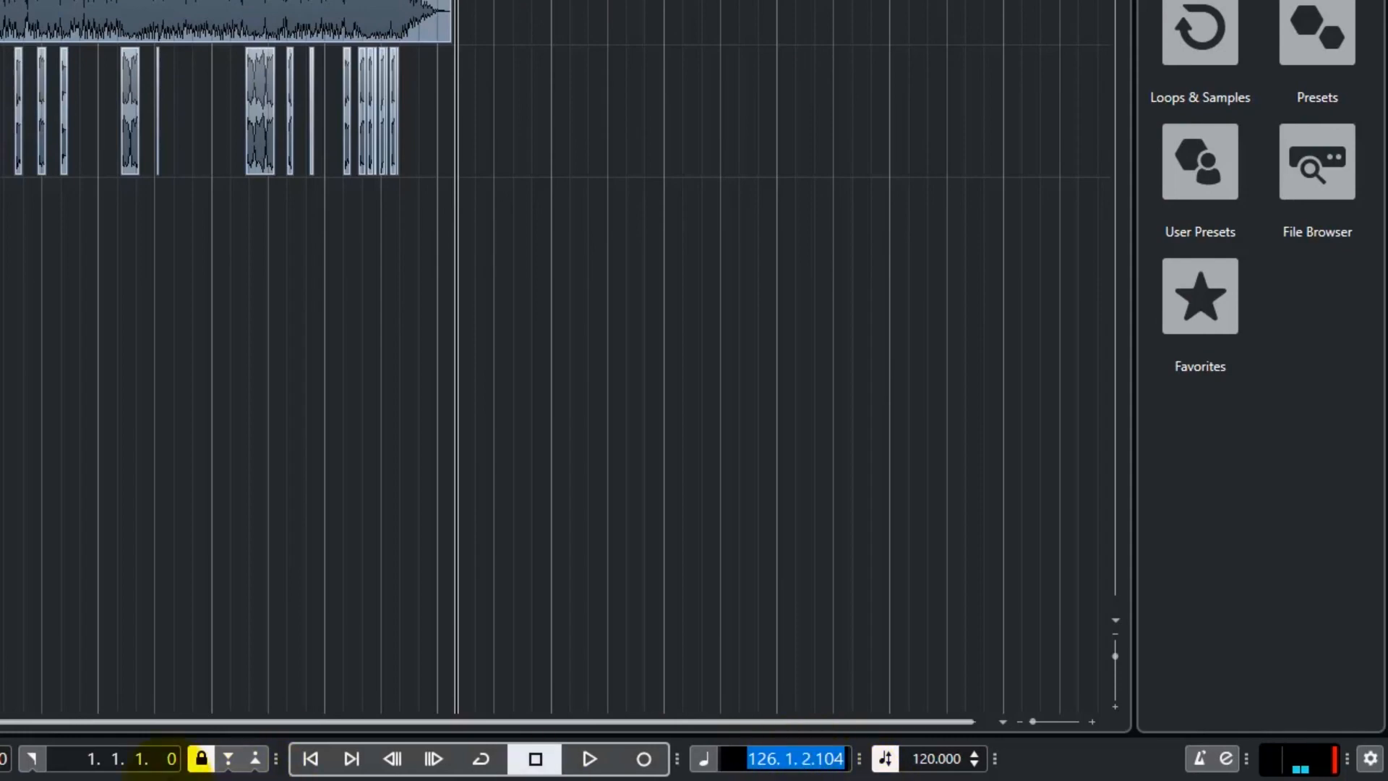
left_click(165, 759)
type("v")
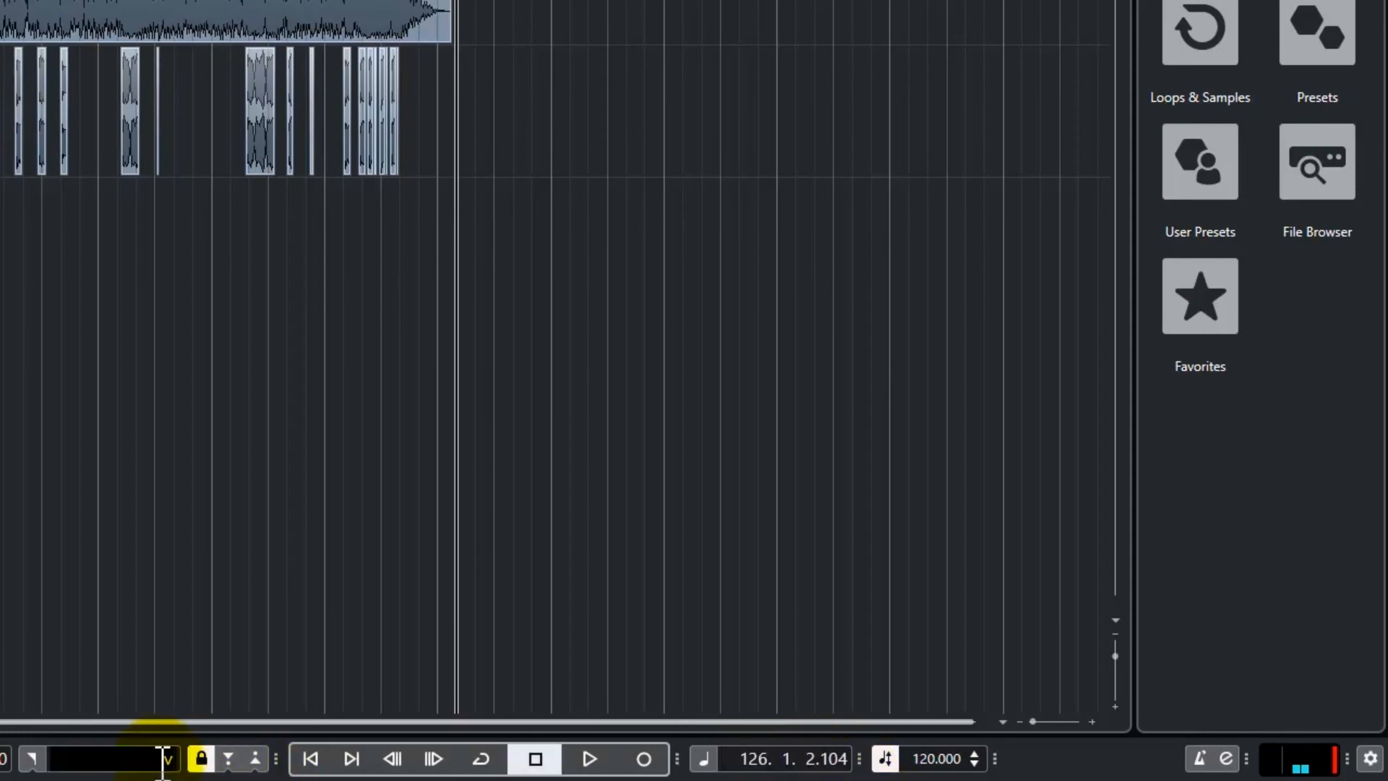
key("BackSpace")
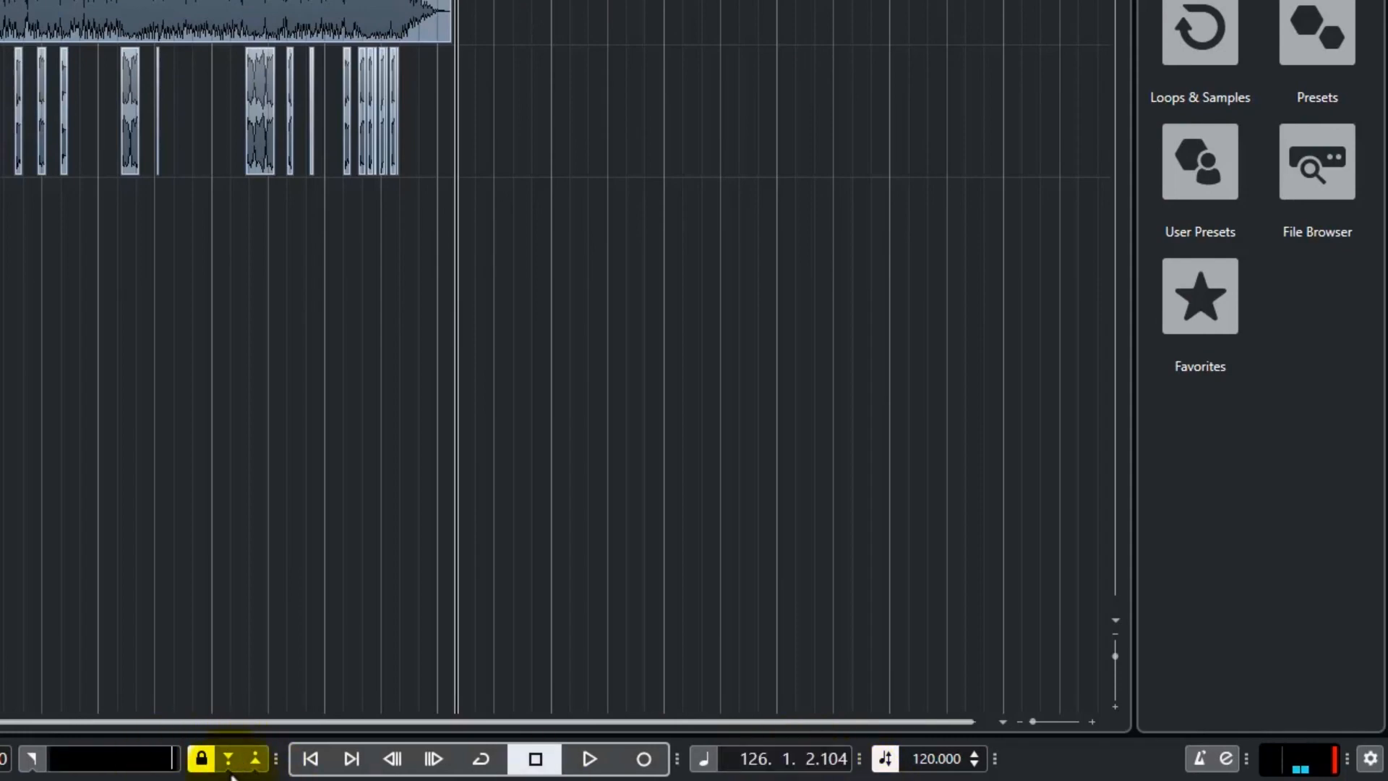
key("ctrl+v")
key("Return")
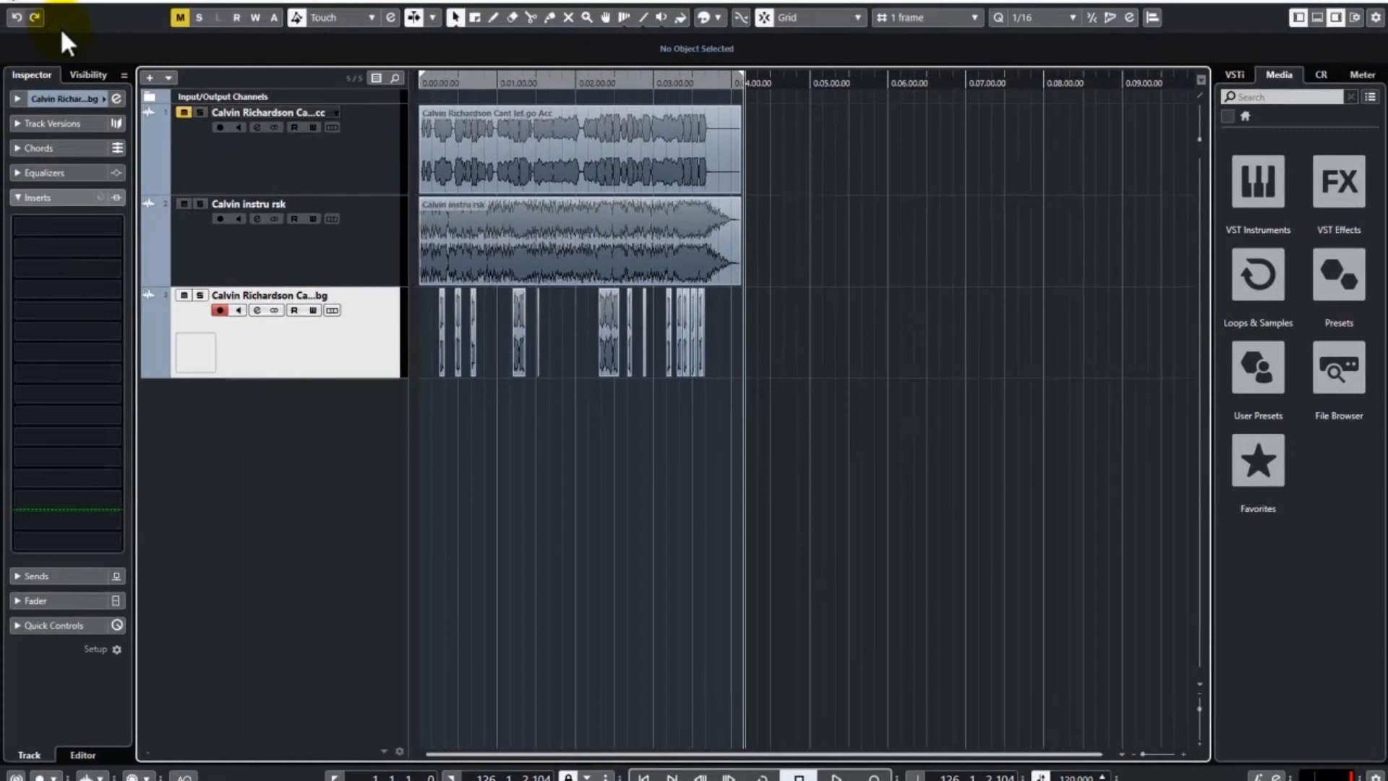
Export the audio mixdown of the stereo output as an MPEG 1 Layer 3 file named Calvin instru rsk cubase
left_click(35, 4)
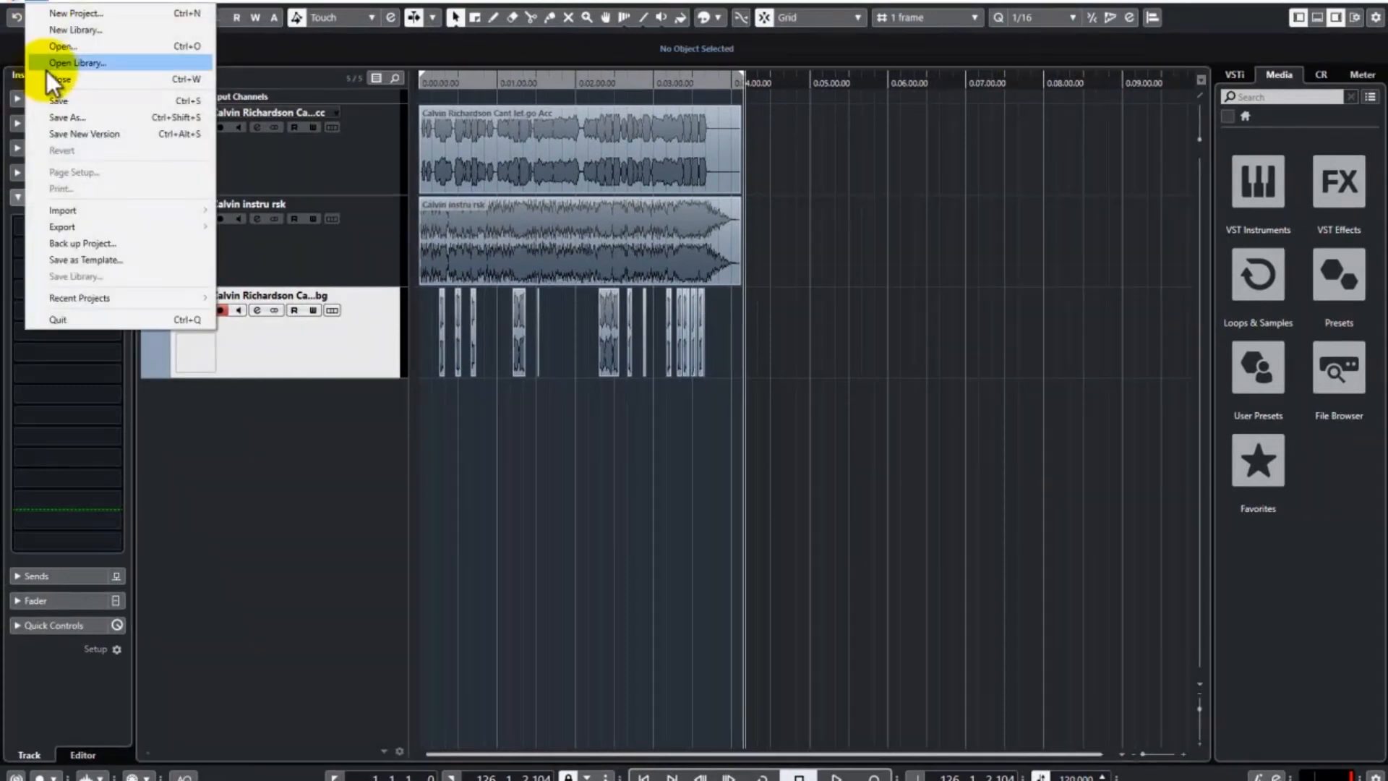
mouse_move(83, 222)
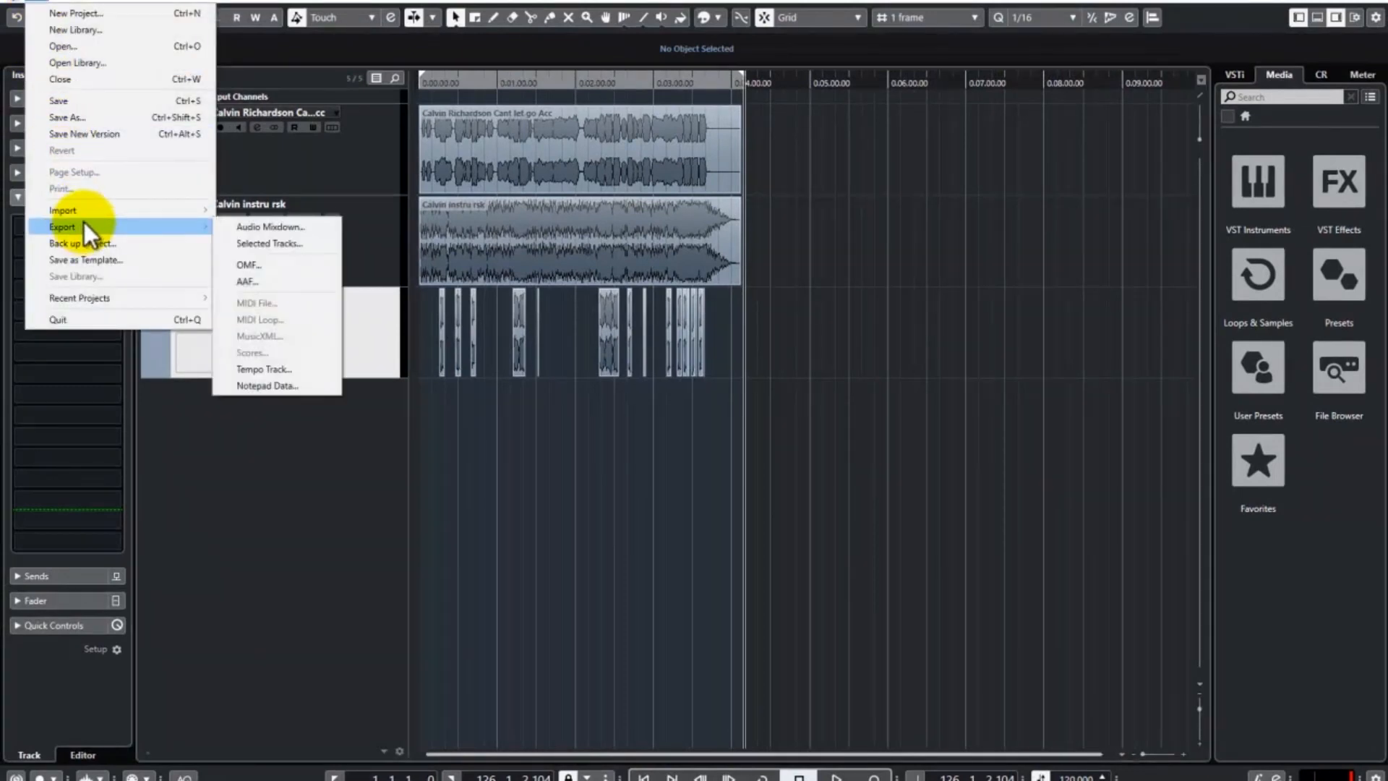
left_click(276, 226)
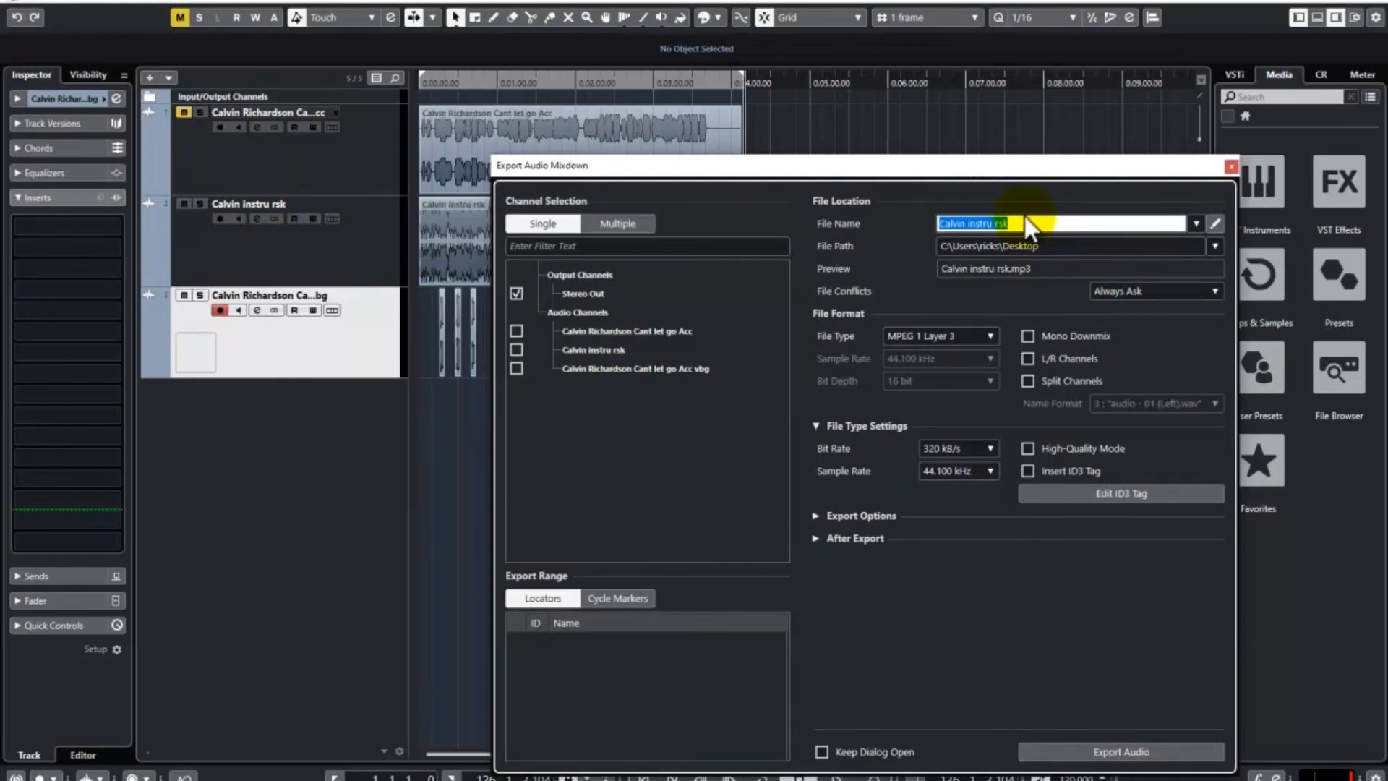
left_click(1019, 224)
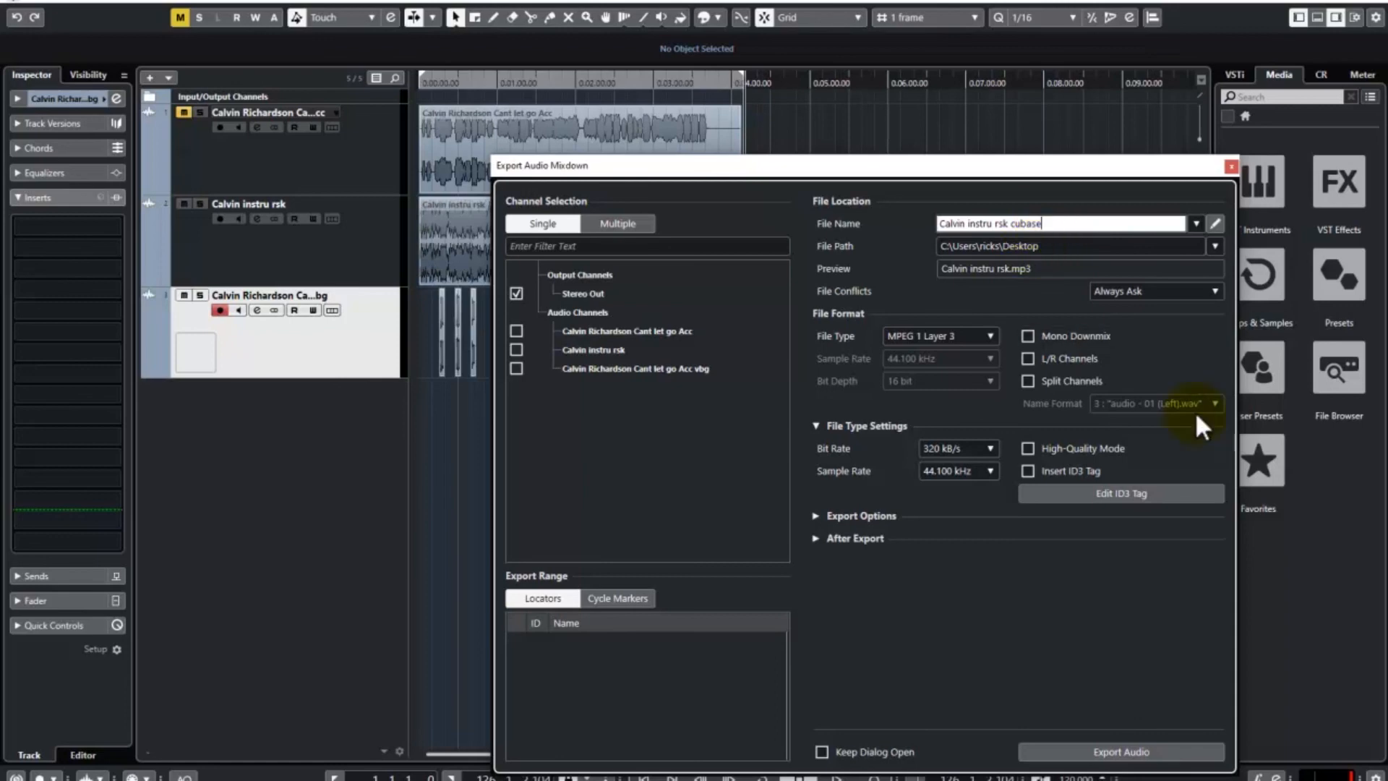
left_click(1016, 223)
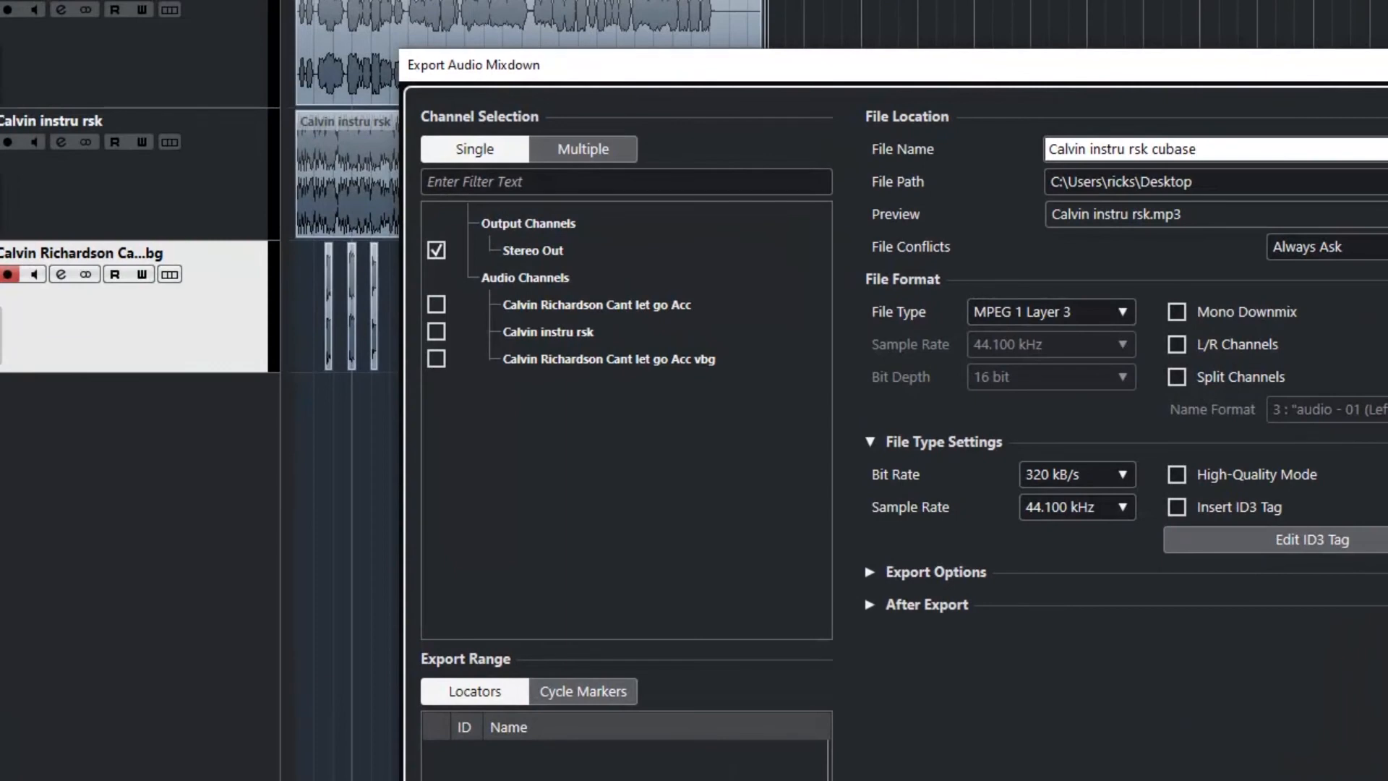
key("Return")
key("Return")
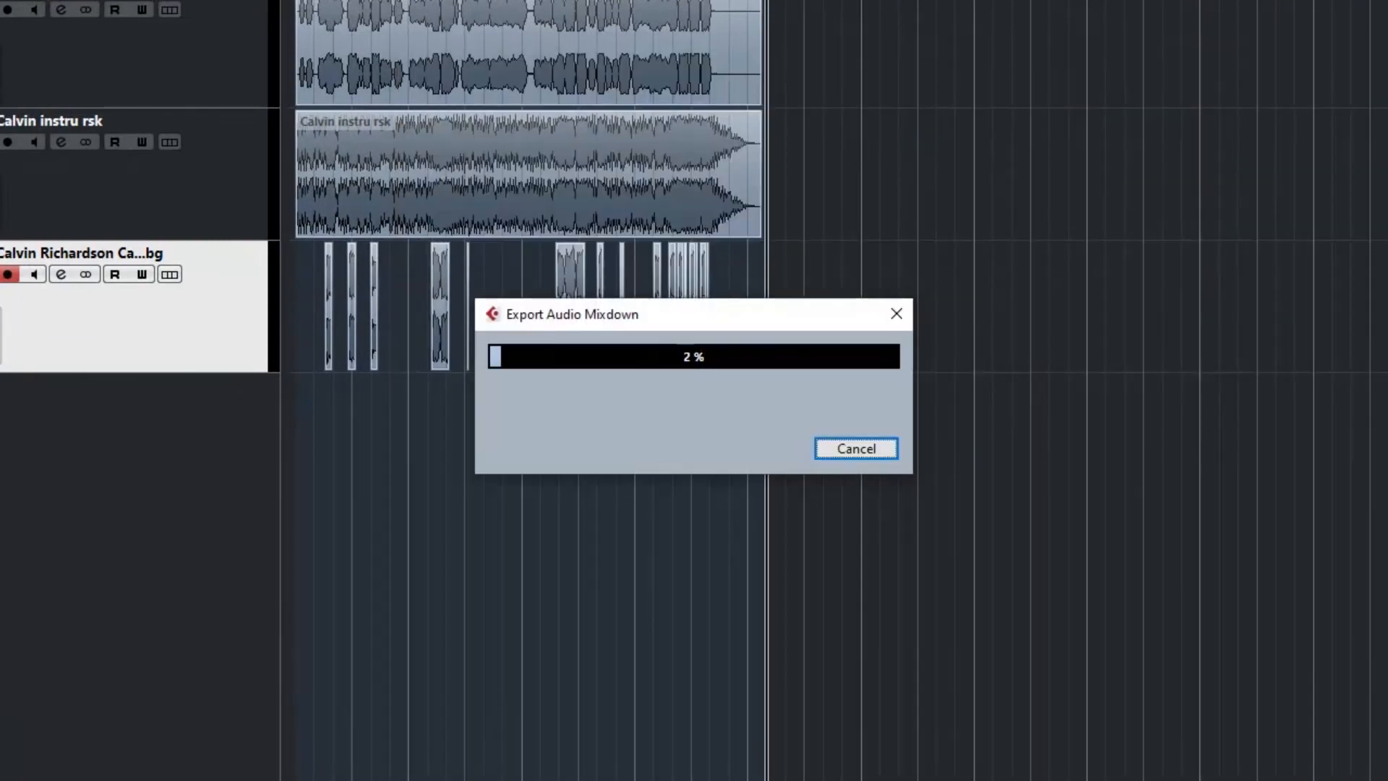